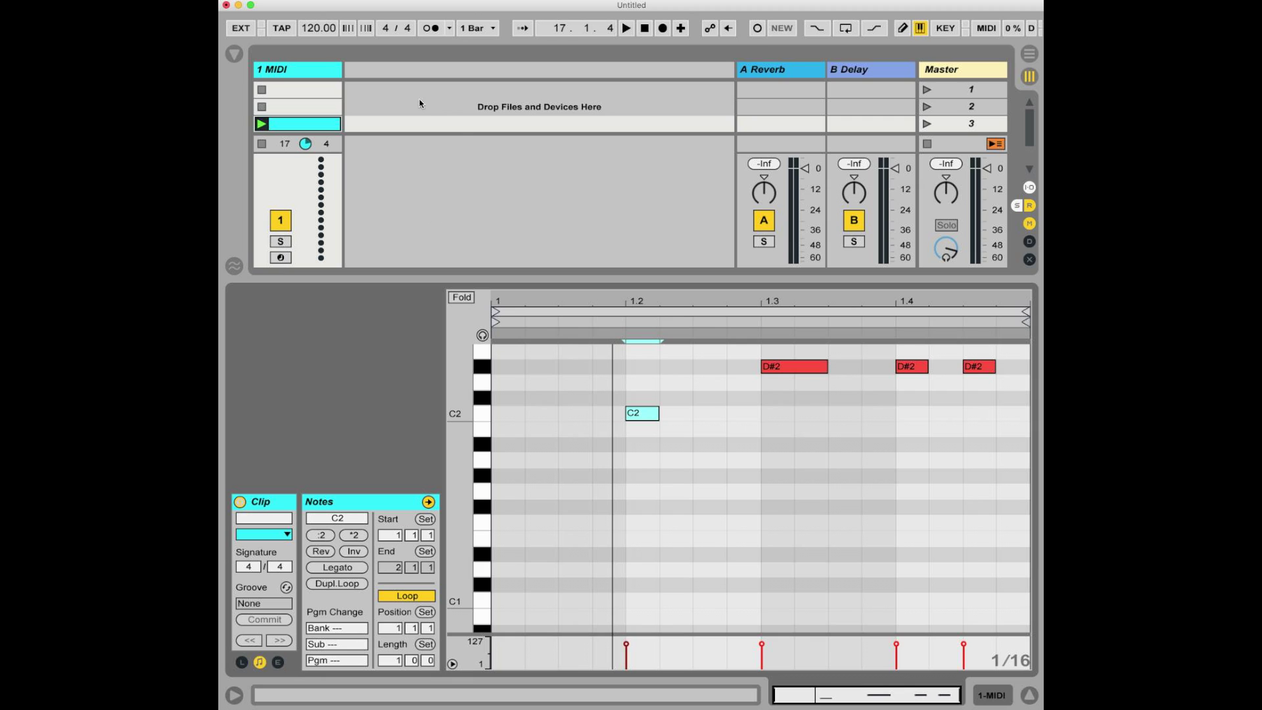
Lower the Session/Detail divider so the mixer shows each track's sends and routing.
left_click_drag(434, 277, 437, 509)
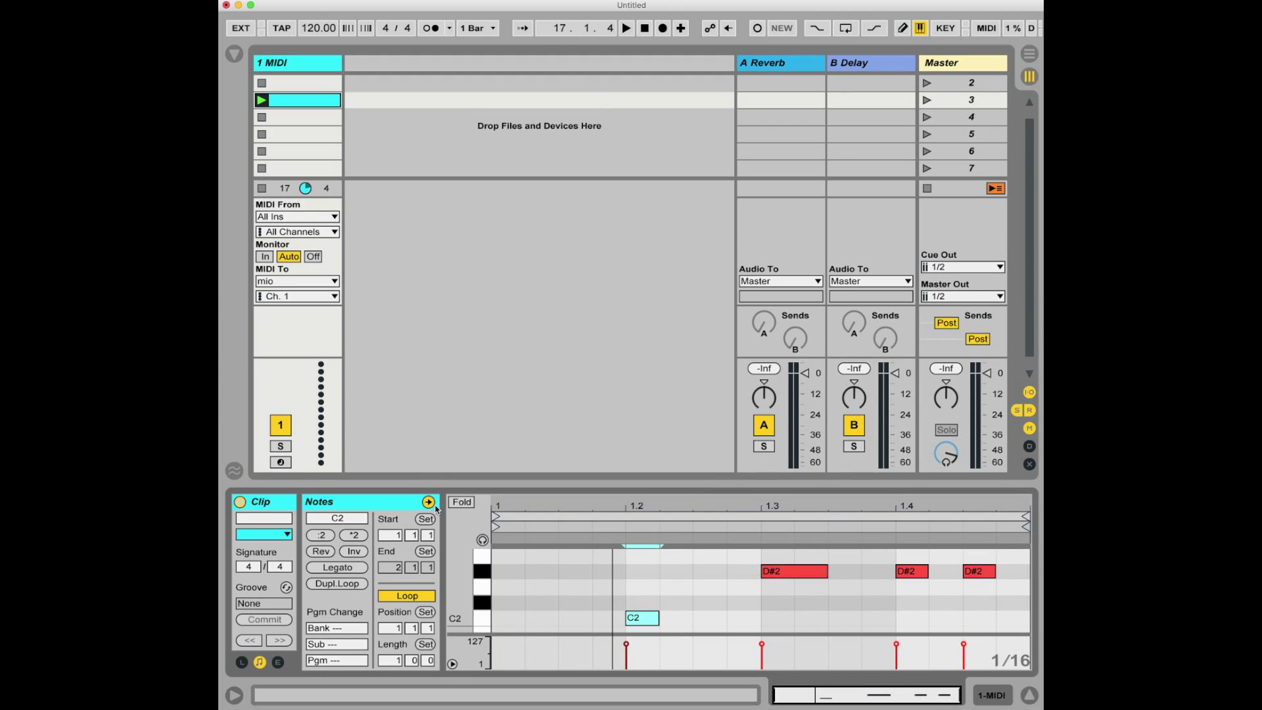
left_click(305, 63)
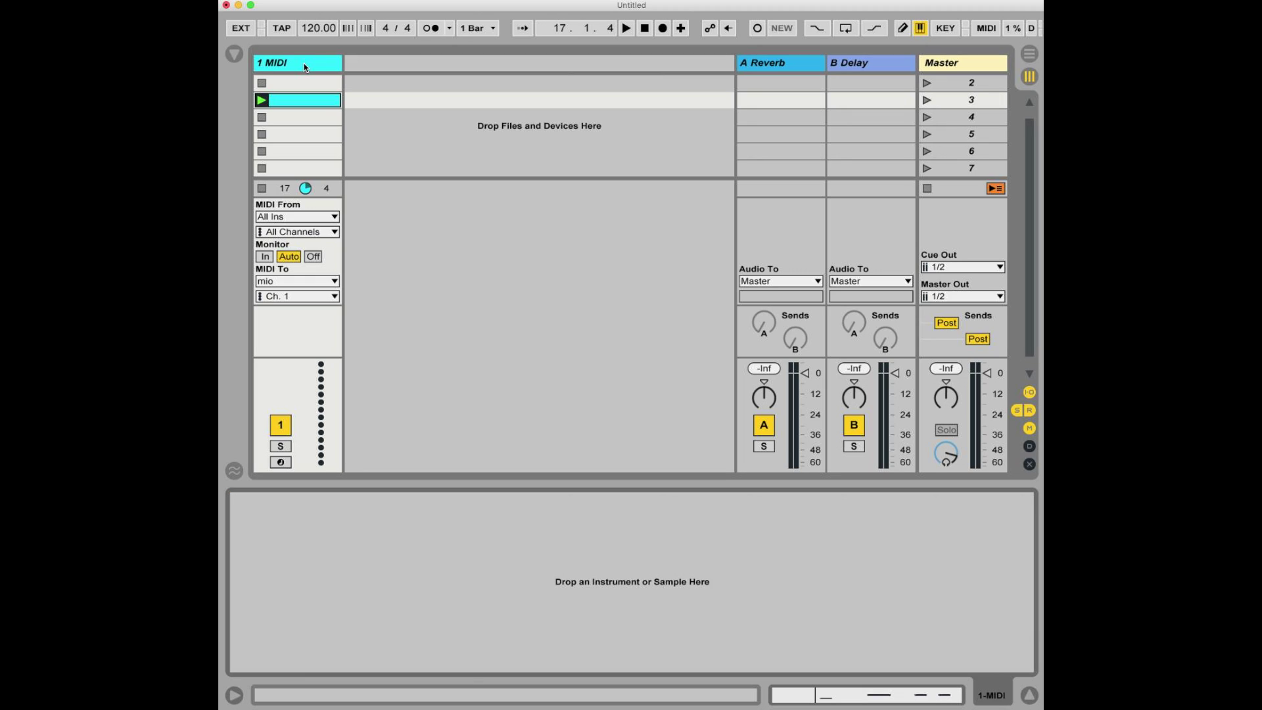
left_click(301, 102)
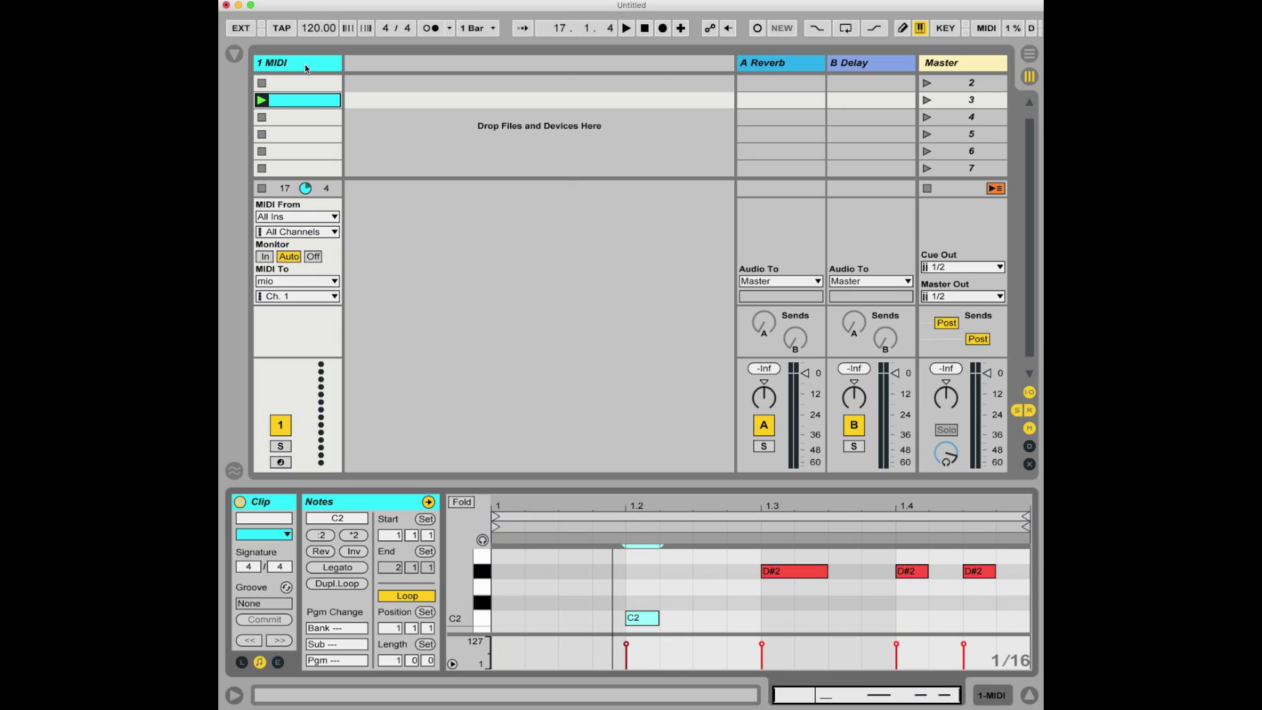
left_click(291, 283)
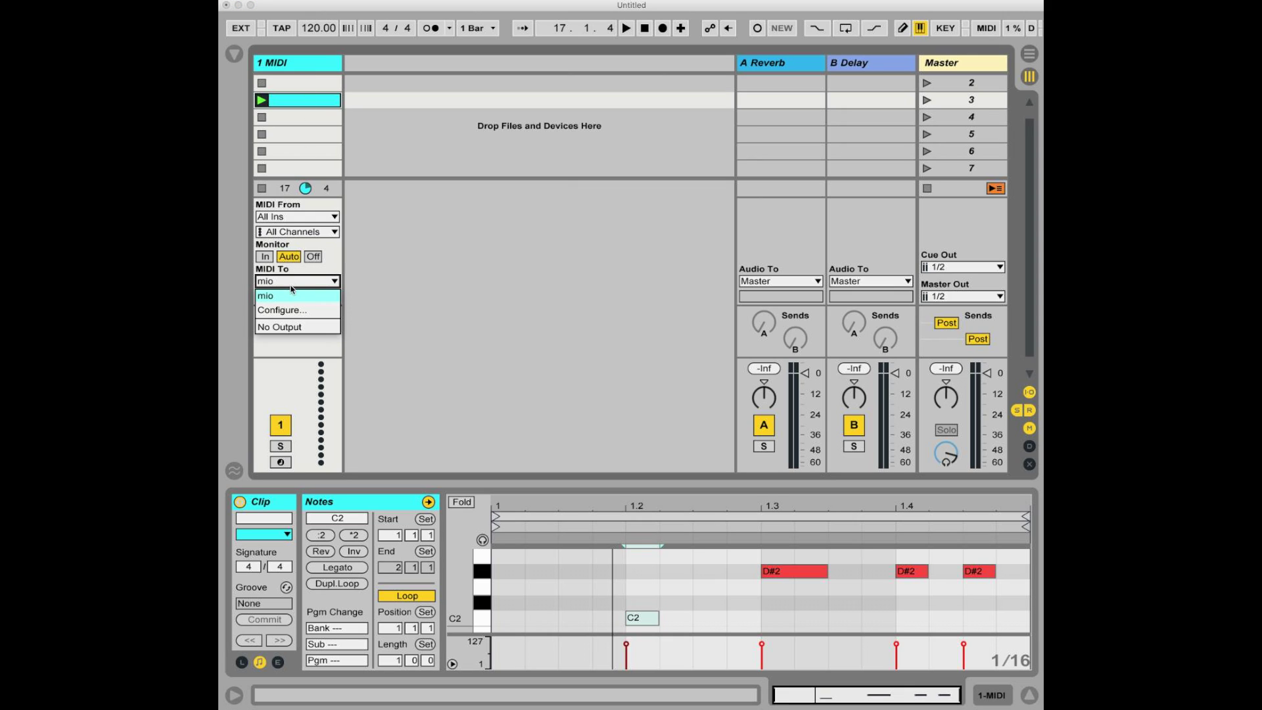
left_click(291, 297)
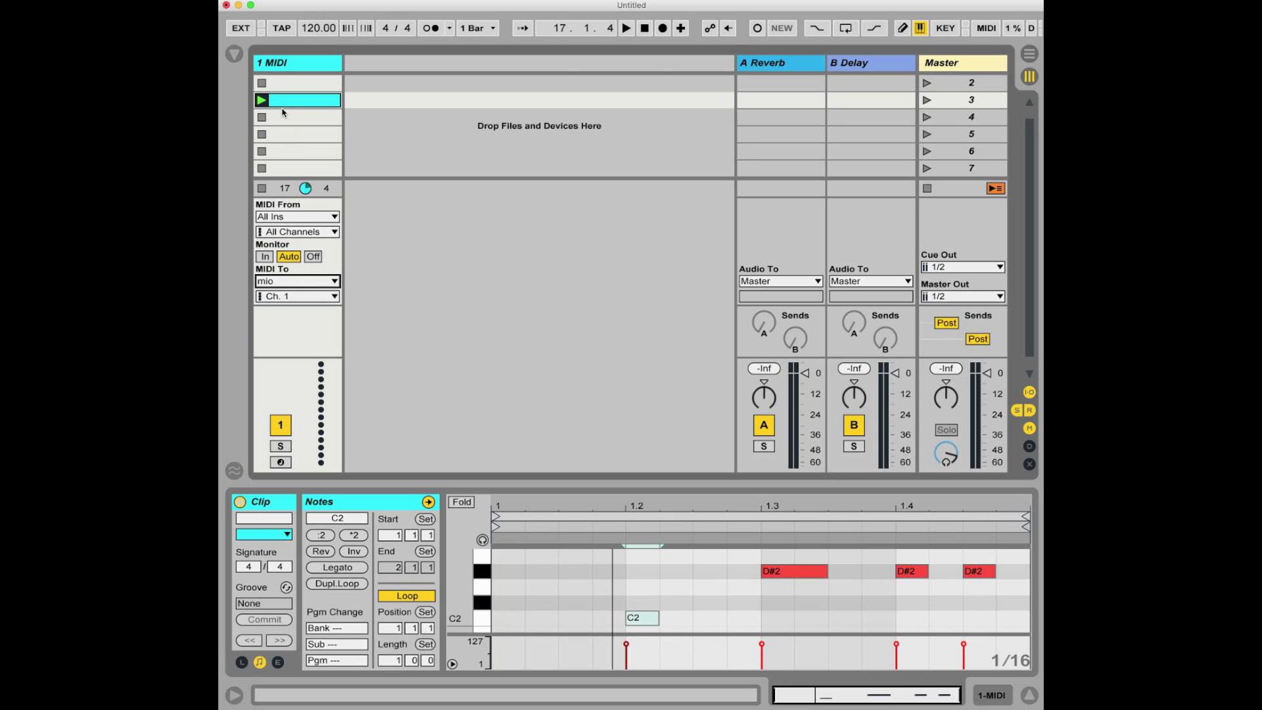
left_click(307, 281)
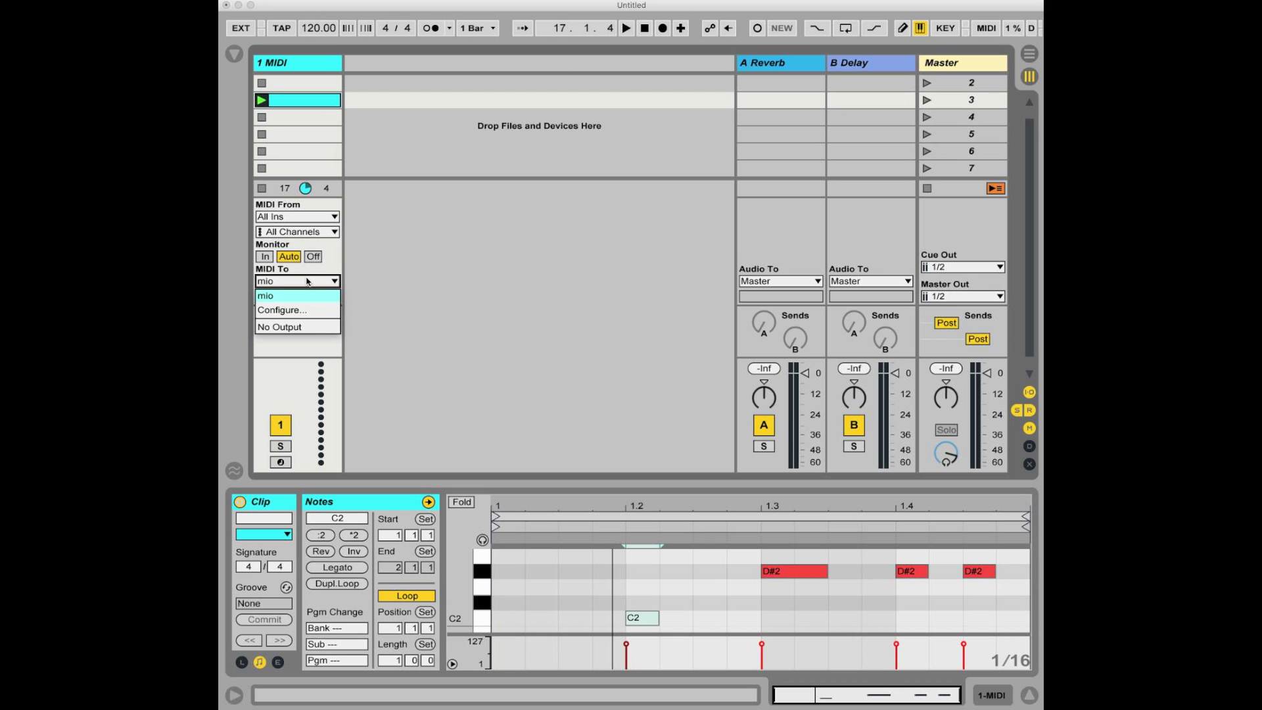
left_click(333, 266)
left_click(224, 2)
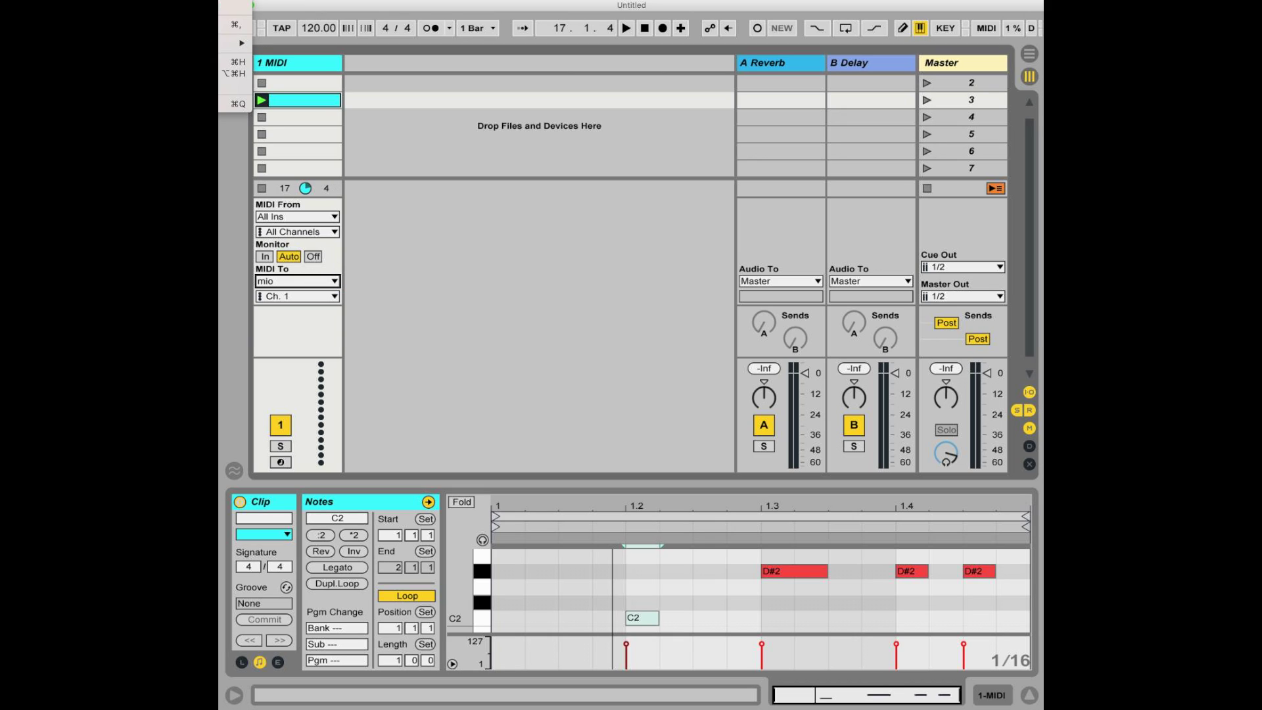
left_click(230, 24)
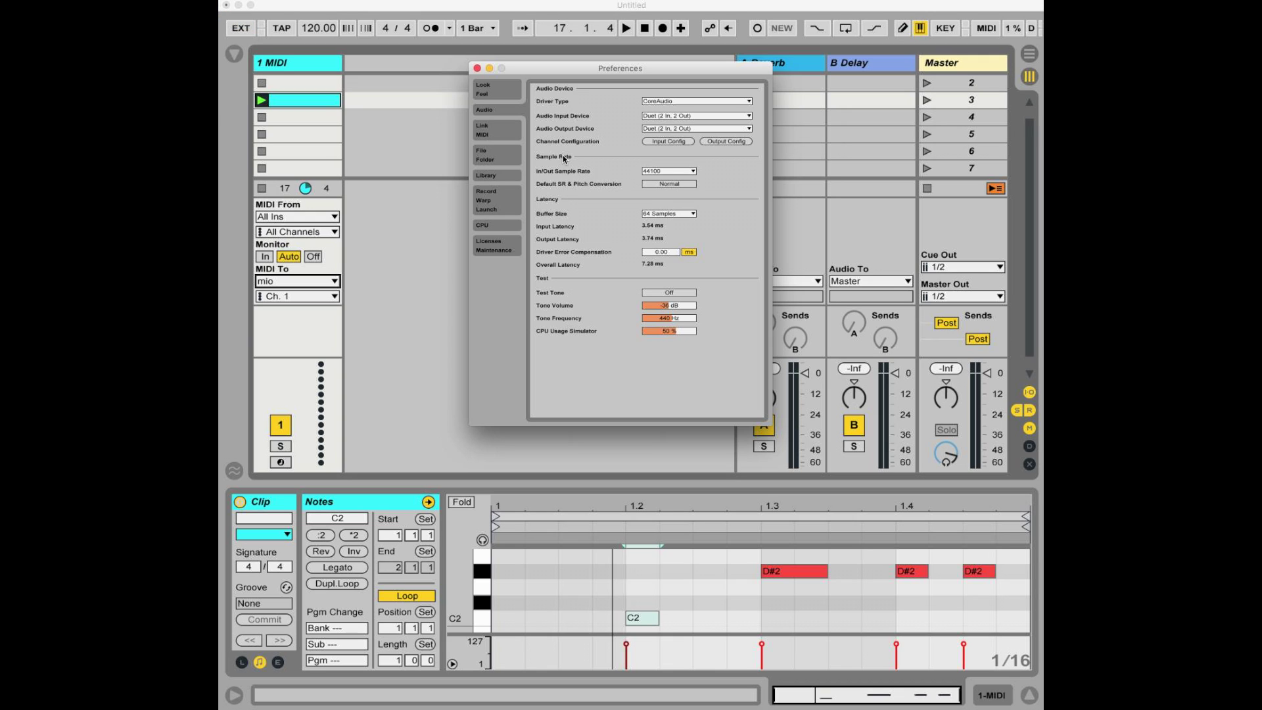
left_click_drag(641, 77, 551, 120)
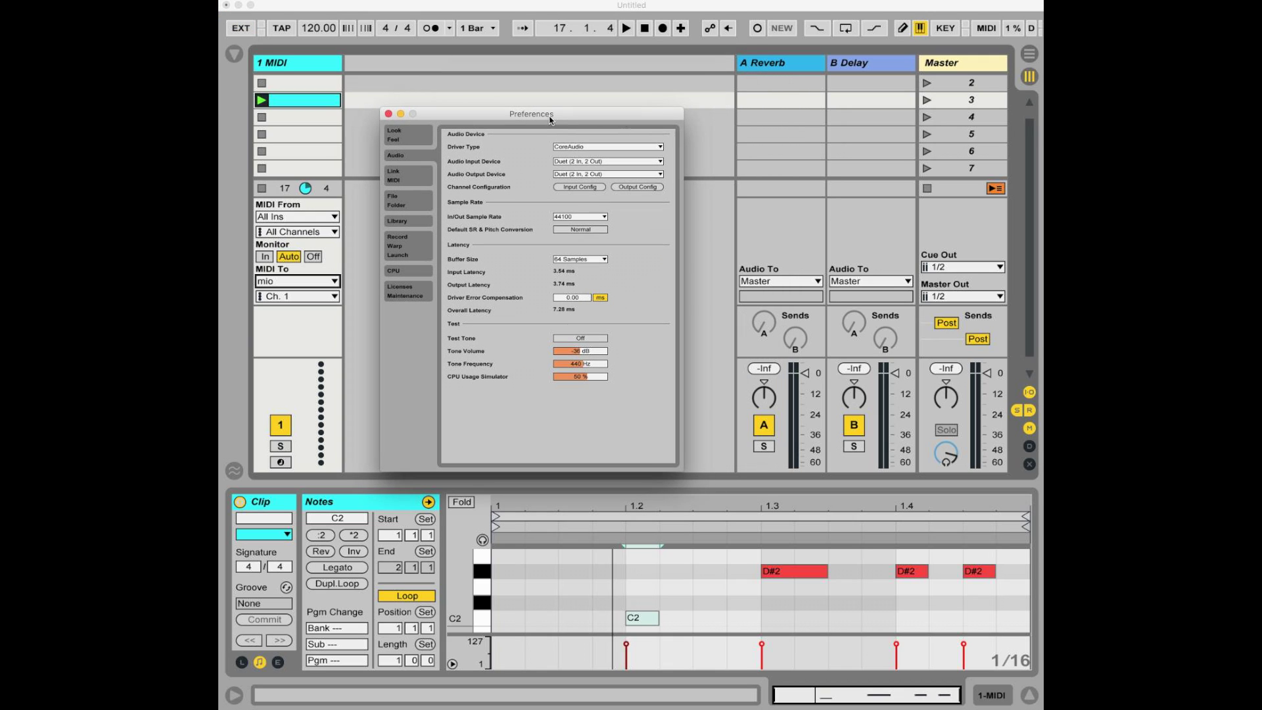
left_click(396, 182)
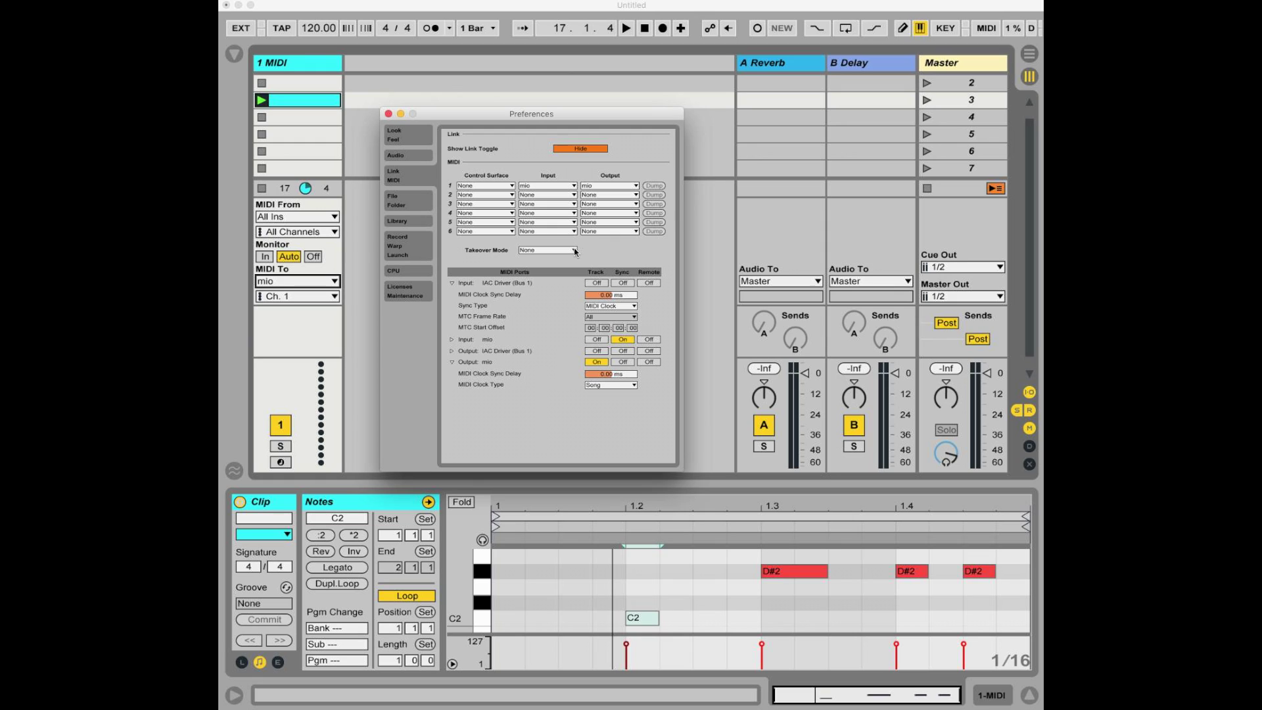
left_click(388, 115)
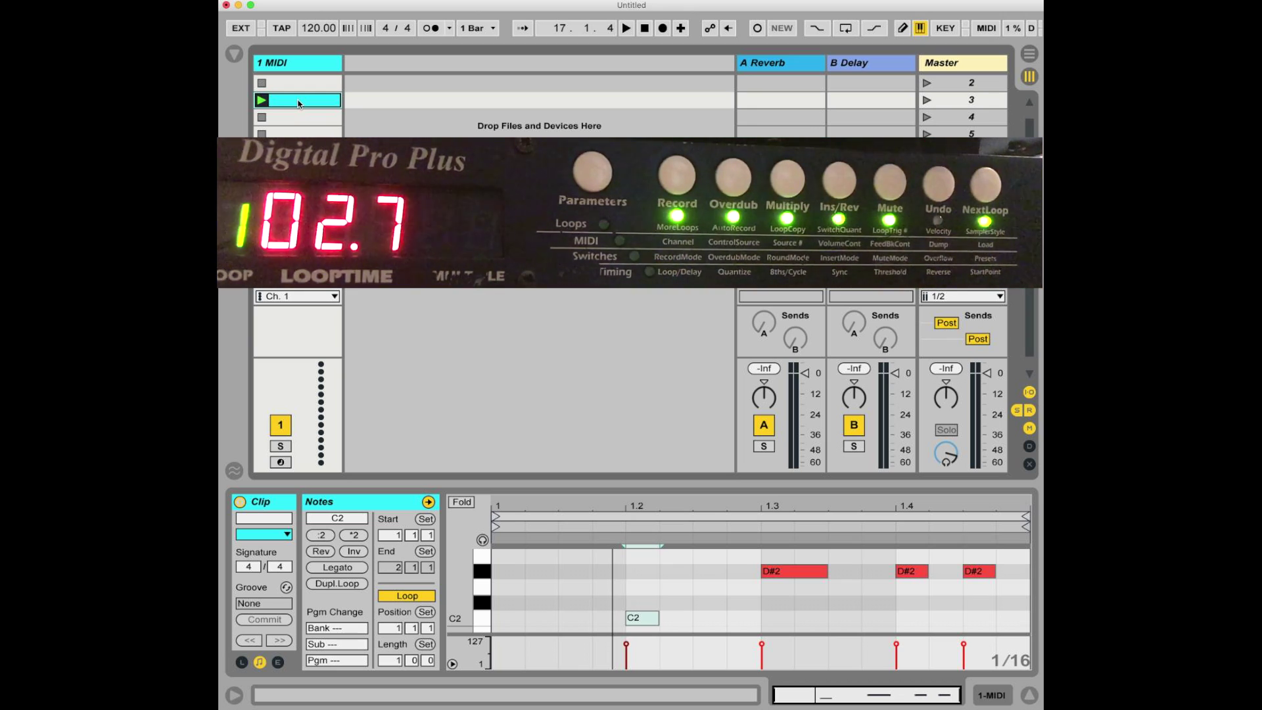
Hide the mixer to expand the piano roll around C2 and D#2, then select and deselect C2.
left_click_drag(641, 488, 644, 283)
left_click(634, 396)
scroll(636, 398, "up", 3)
left_click(636, 422)
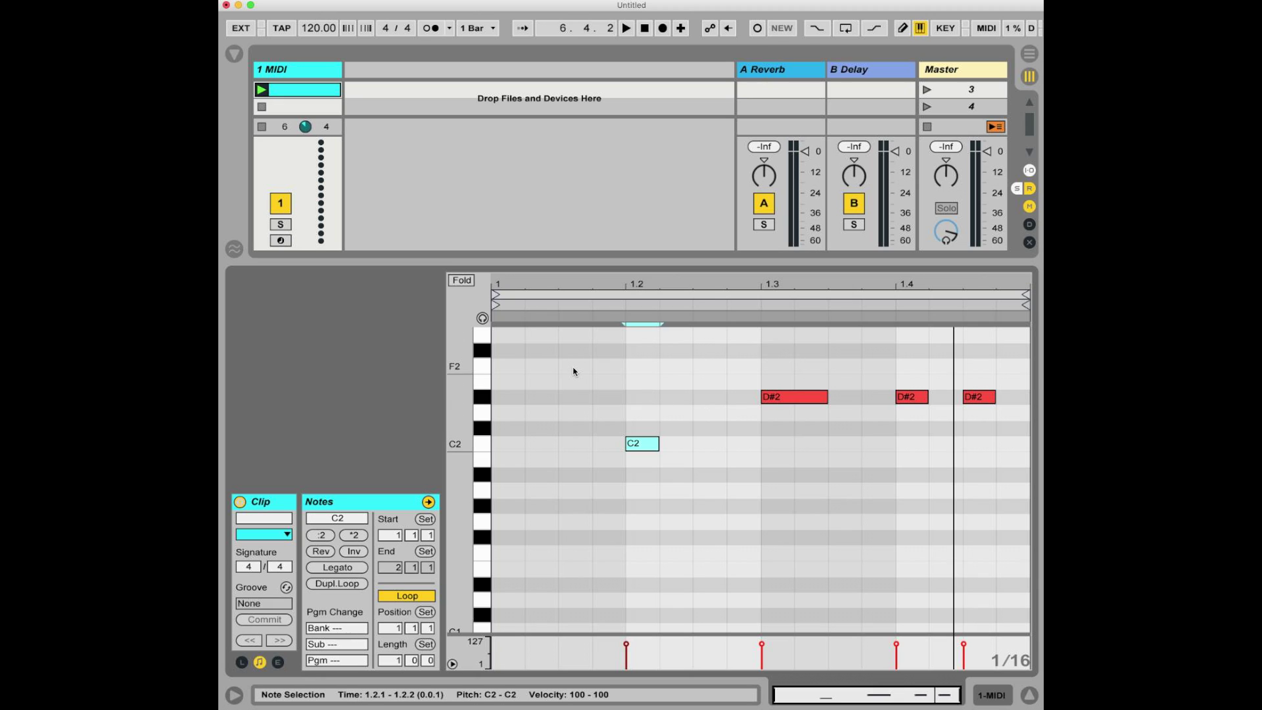
Browse the Echoplex manual's DirectMIDI and MIDI Command List pages 220–221 in Preview, then return to Live.
key("super+Tab")
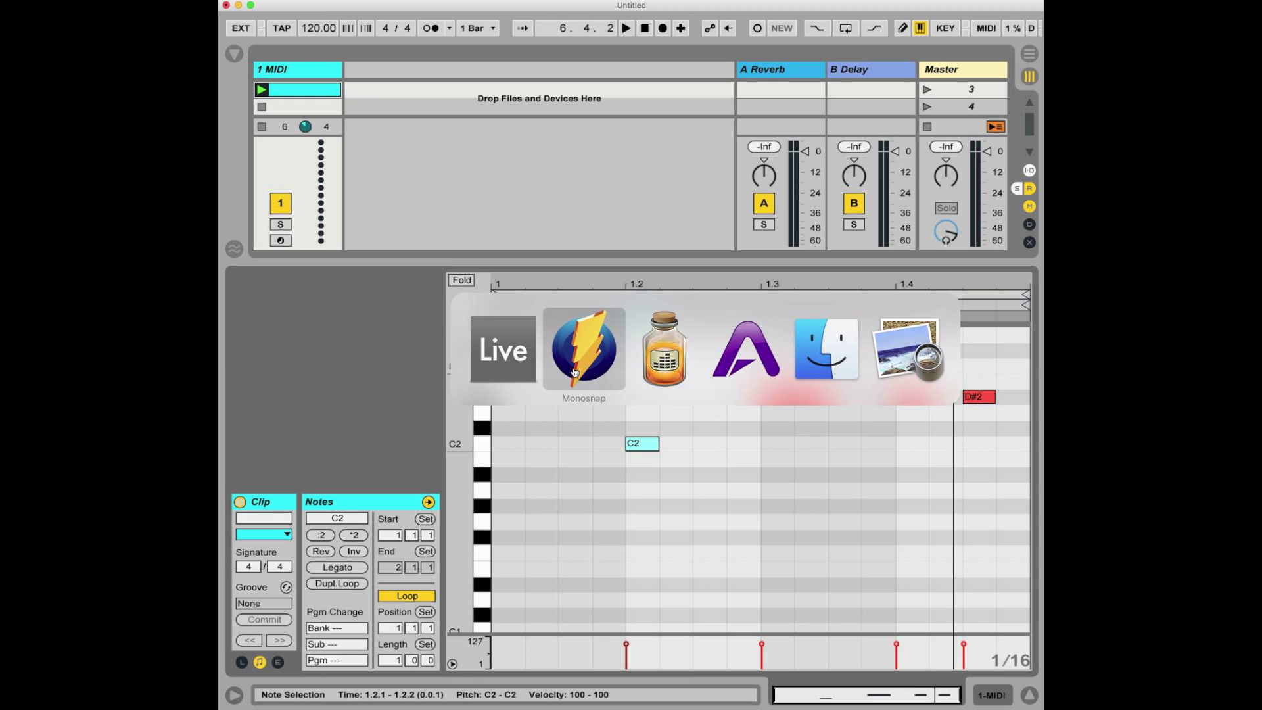
key("super+Tab")
key("super+Tab")
key("super+Tab")
key("super+Tab")
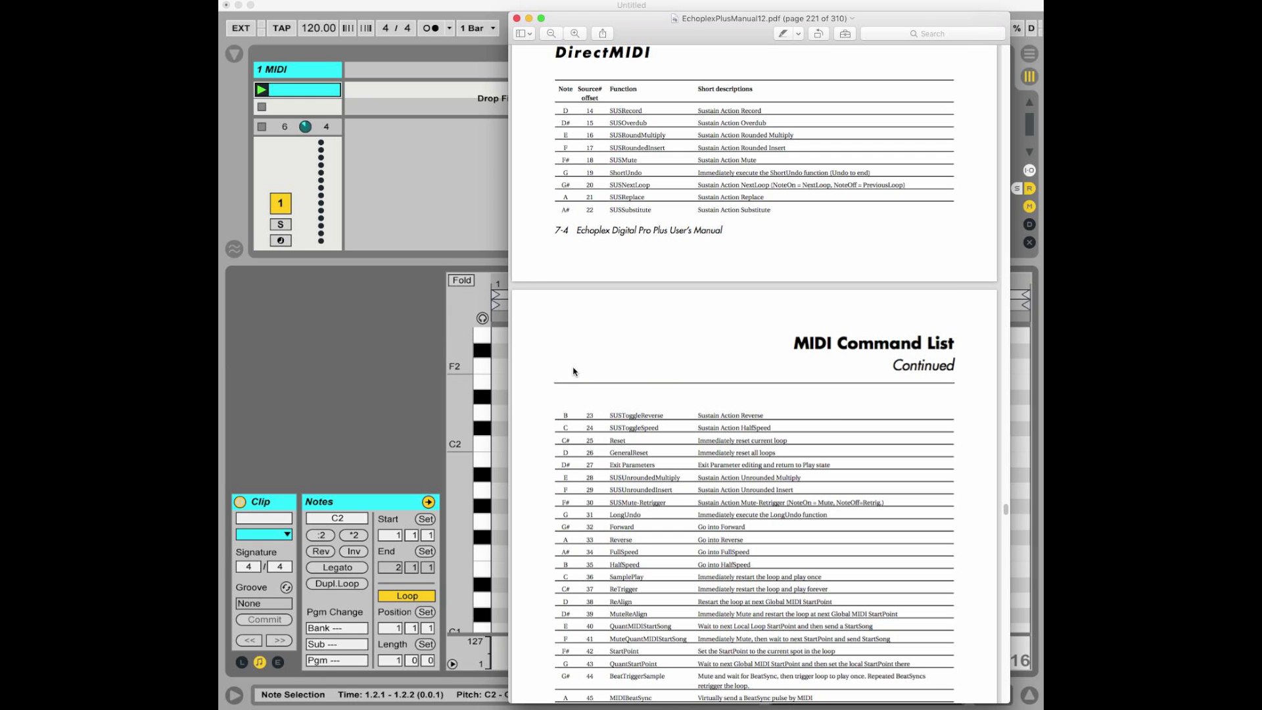
scroll(684, 399, "down", 3)
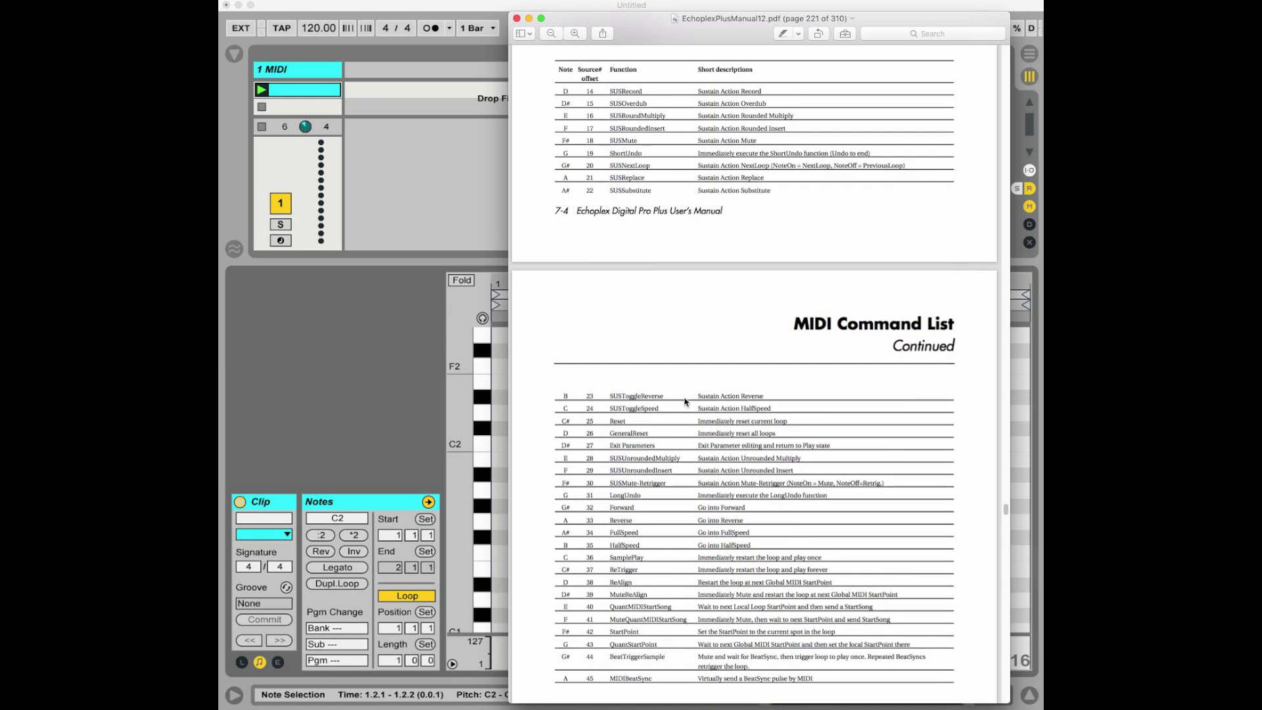
scroll(684, 399, "up", 3)
scroll(684, 399, "up", 5)
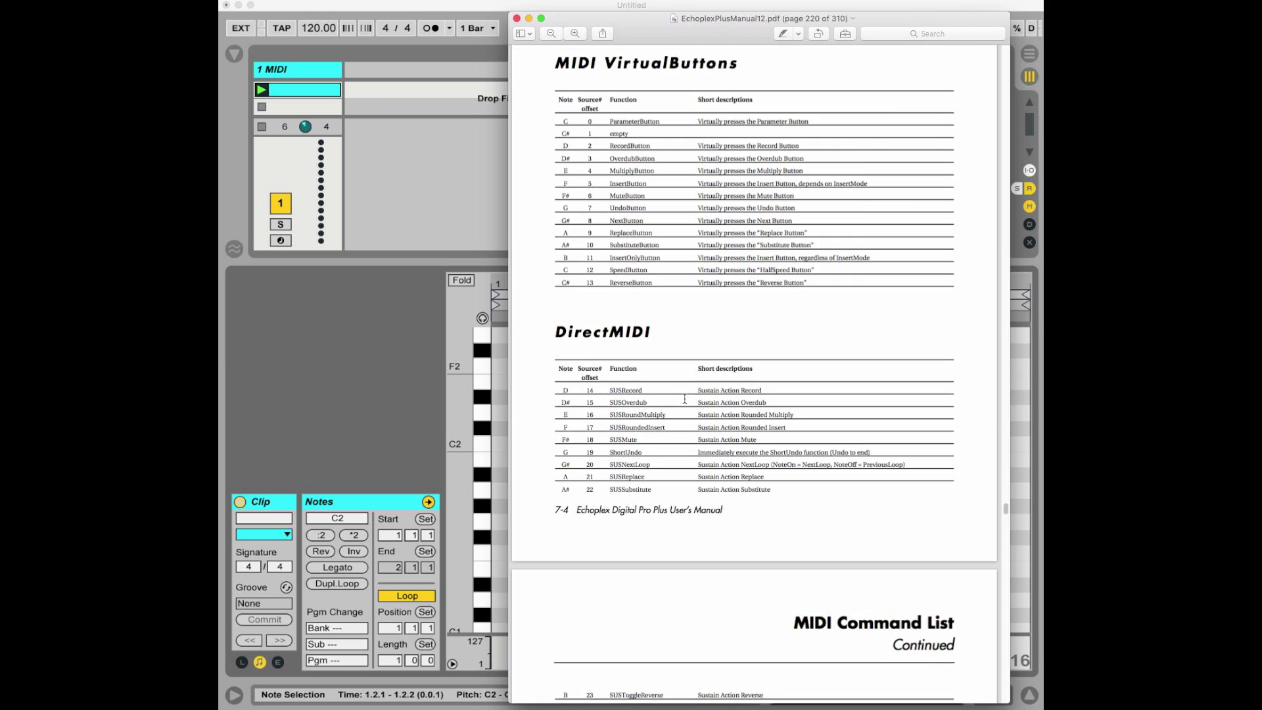
scroll(684, 399, "down", 1)
scroll(684, 399, "down", 8)
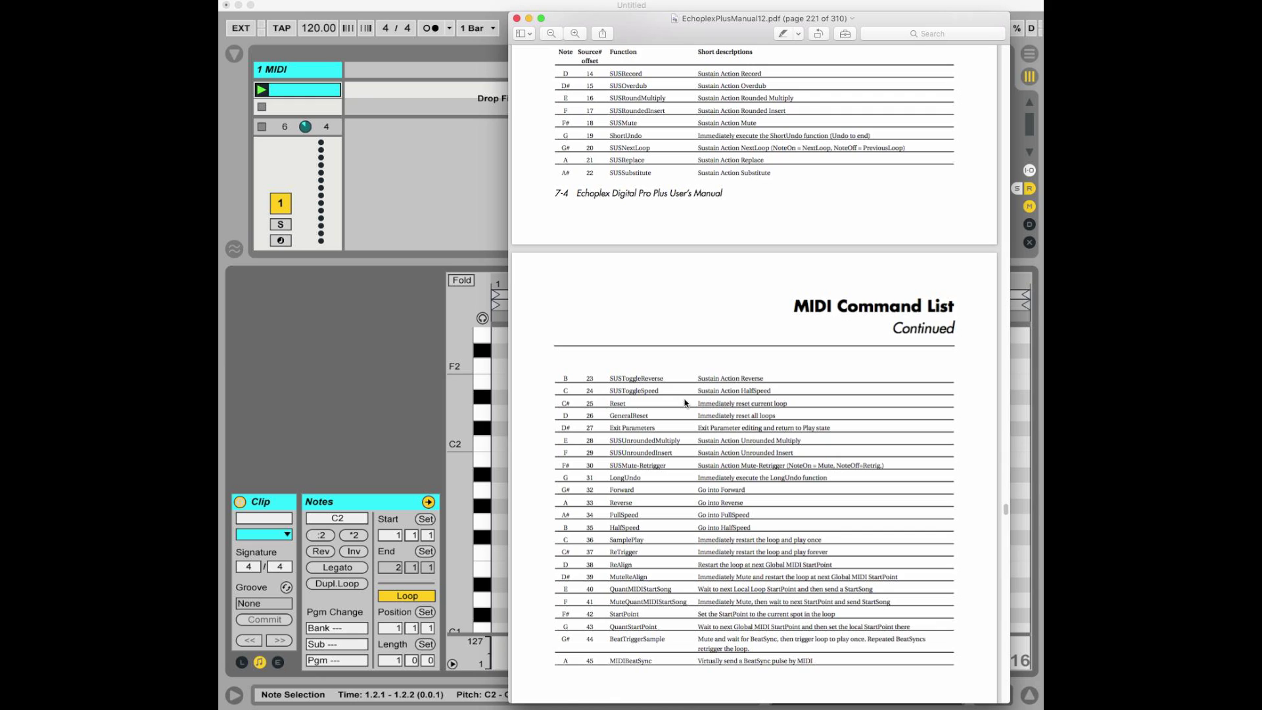
scroll(684, 402, "up", 7)
scroll(684, 403, "down", 6)
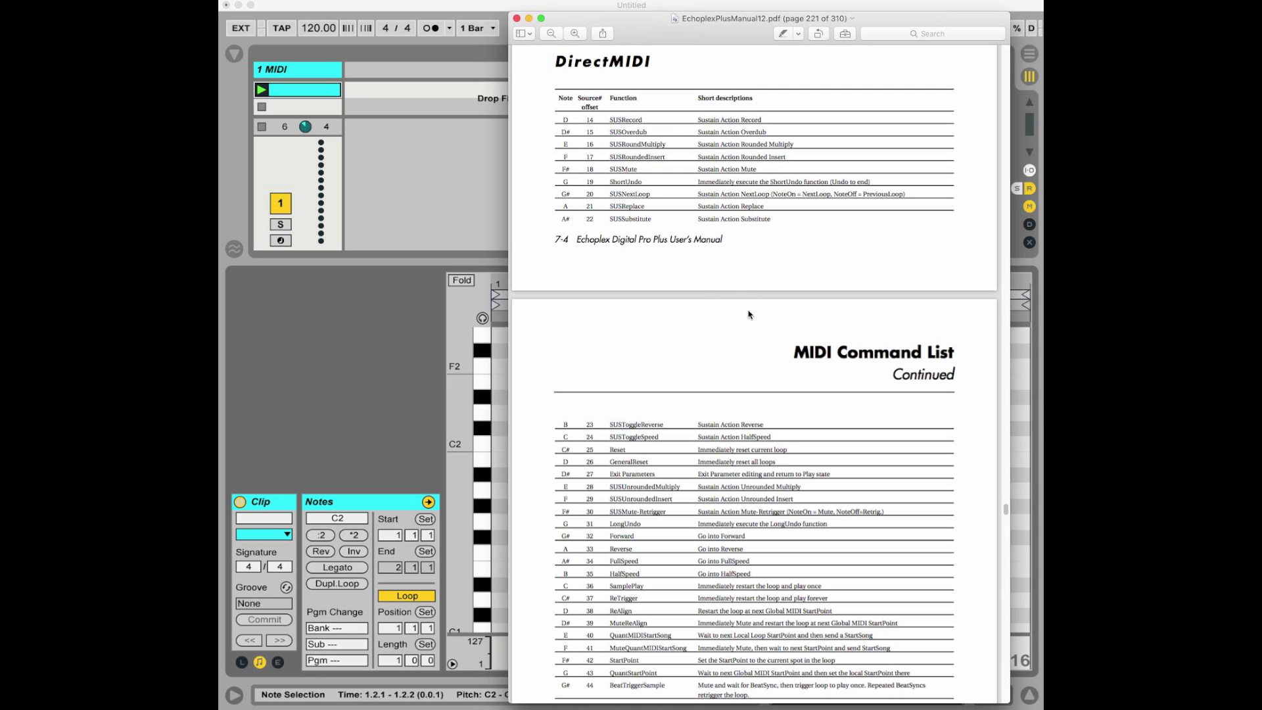
left_click(414, 344)
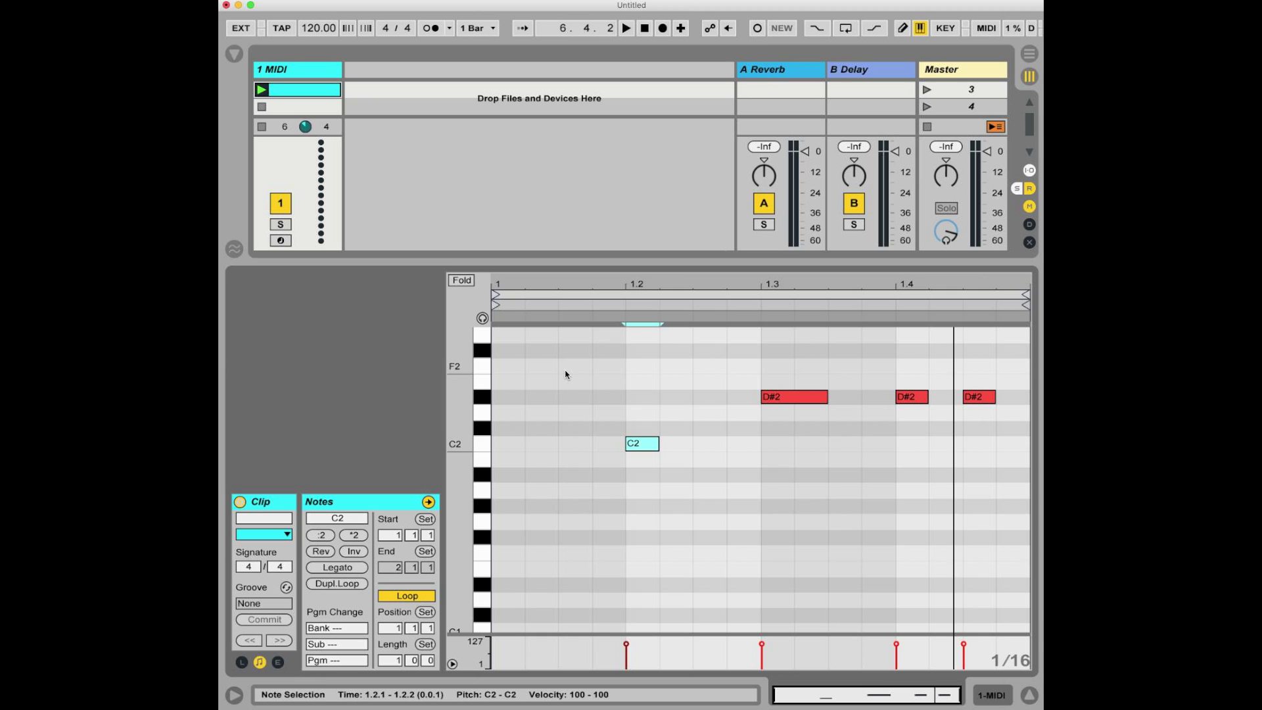
Drag BETA Echoplex Digital Pro MIDI Controls.adg from Finder onto the 1 MIDI track.
key("super+Tab")
key("super+Tab")
key("super+Tab")
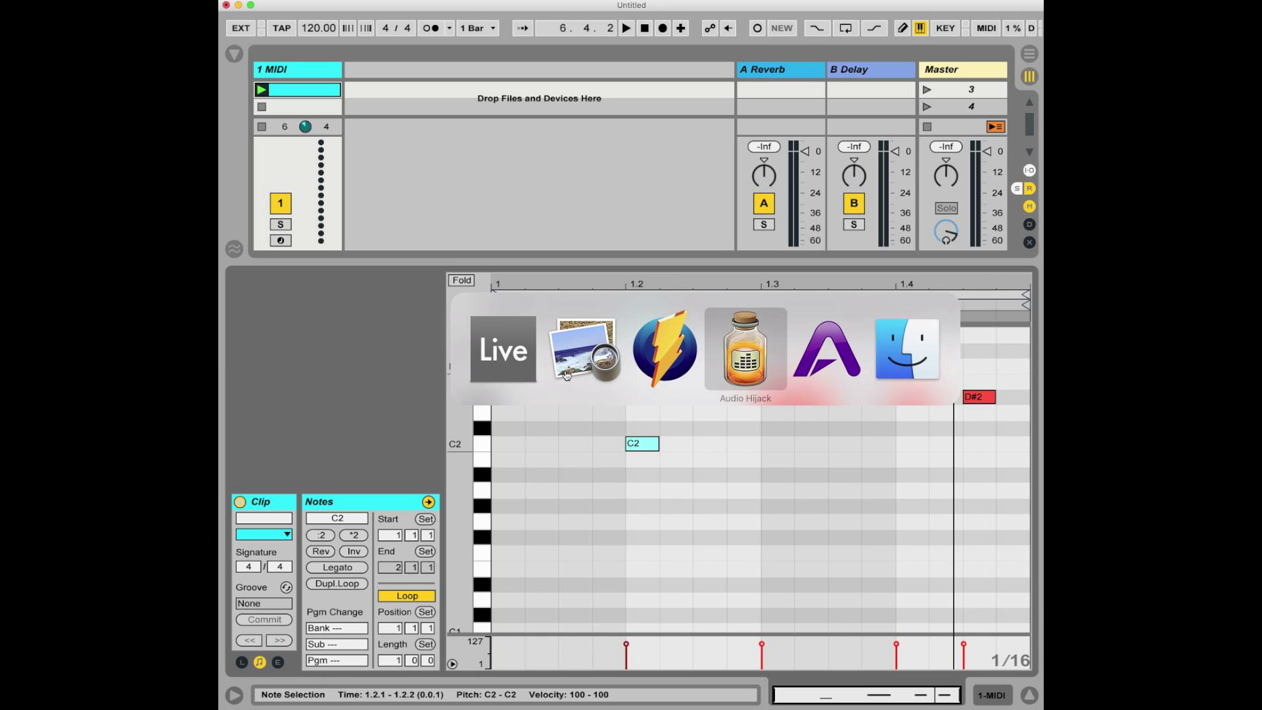
key("super+Tab")
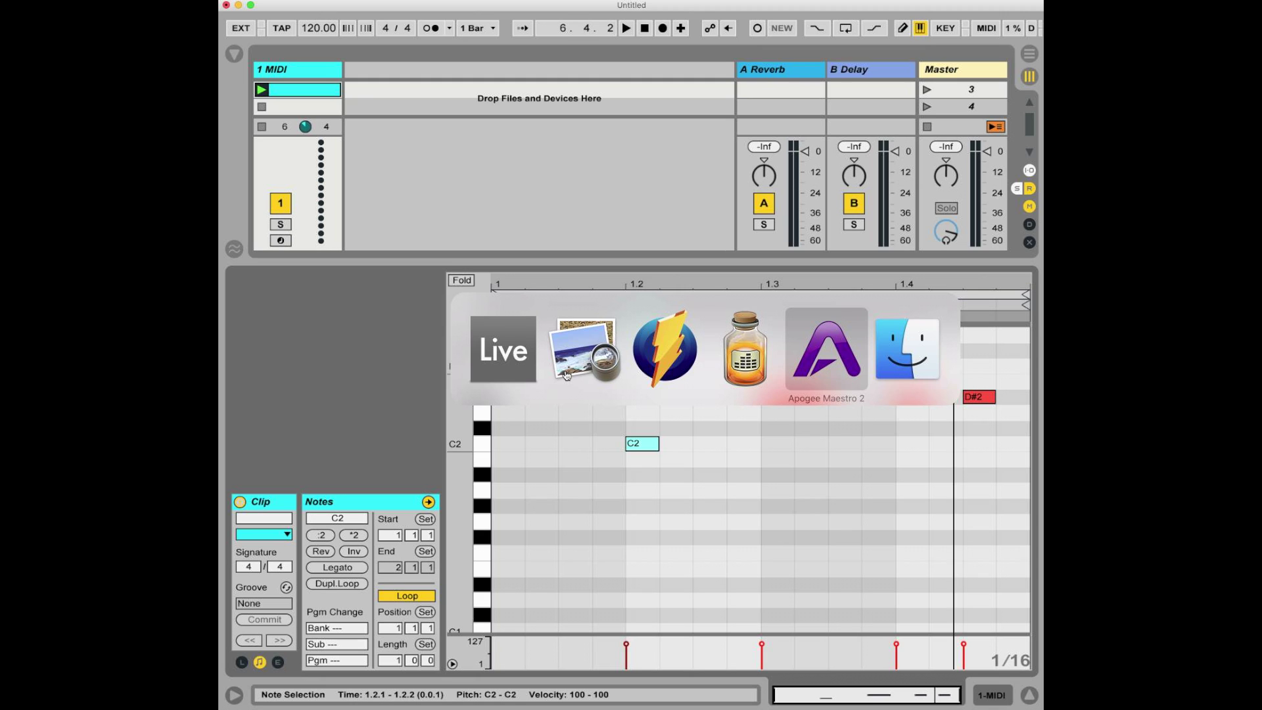
key("super+Tab")
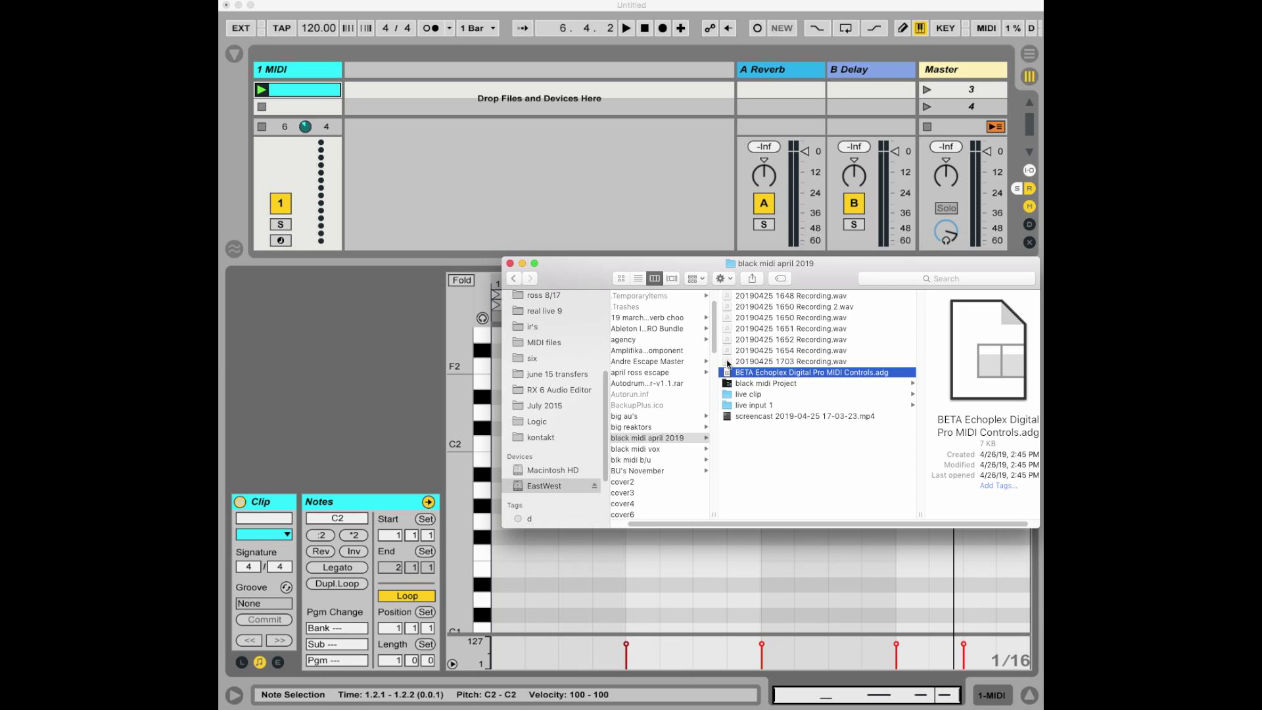
left_click_drag(726, 376, 283, 161)
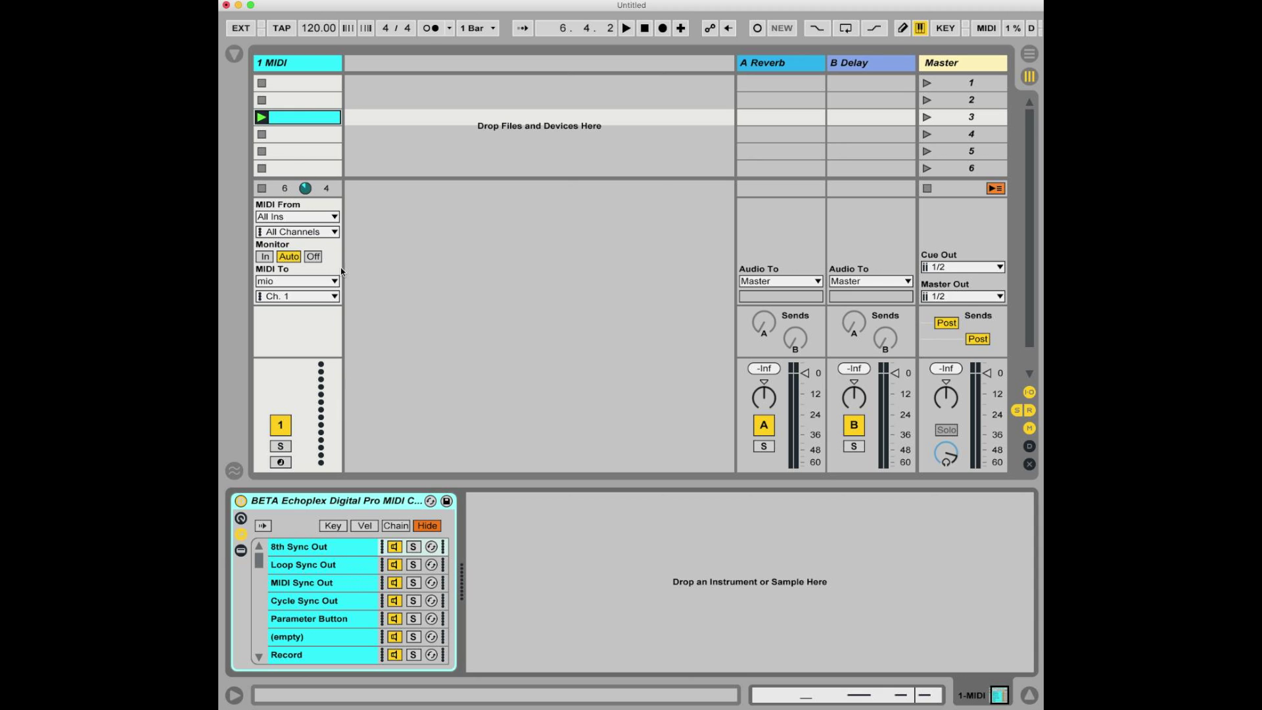
Open the clip's notes in the piano roll and start playback.
double_click(308, 117)
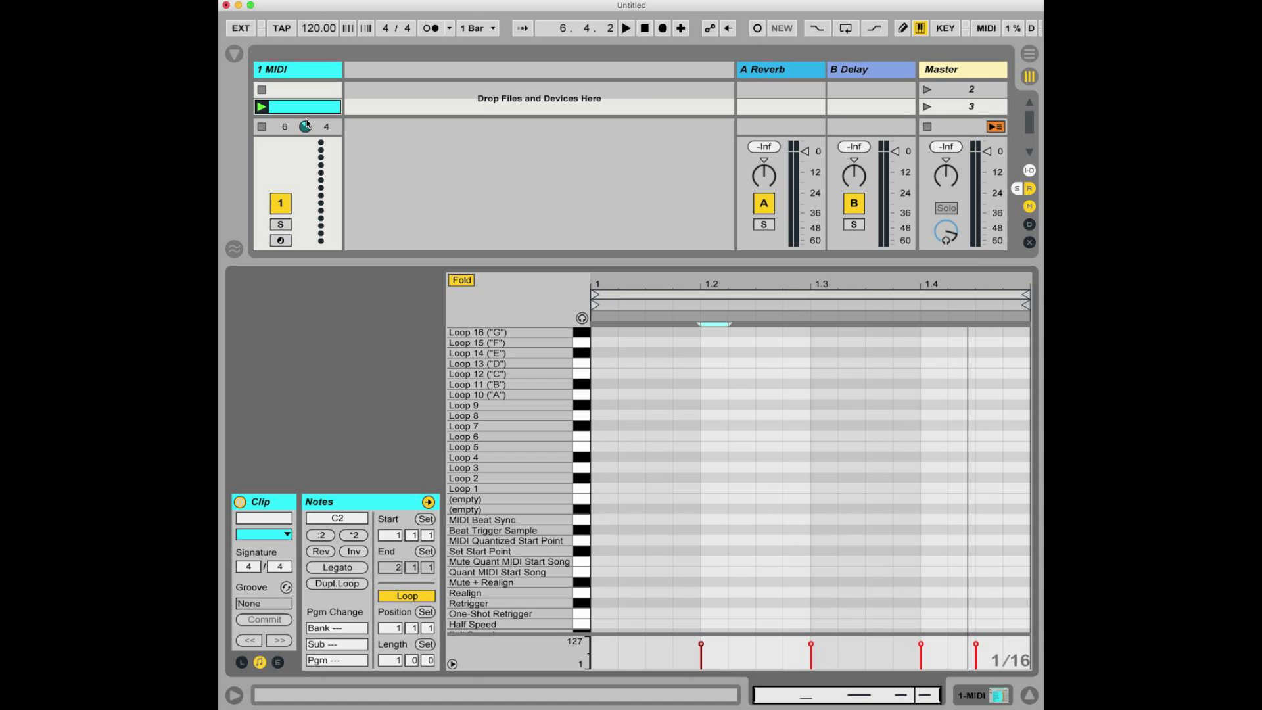
scroll(651, 442, "down", 10)
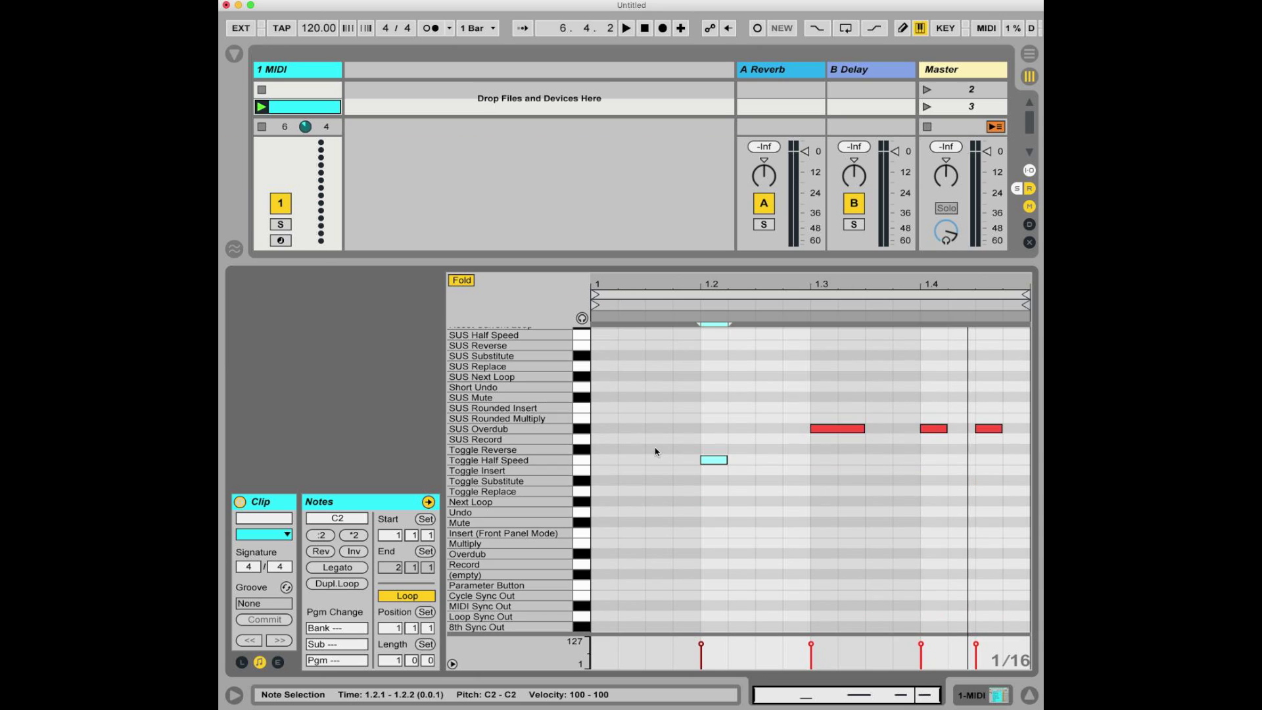
left_click(626, 29)
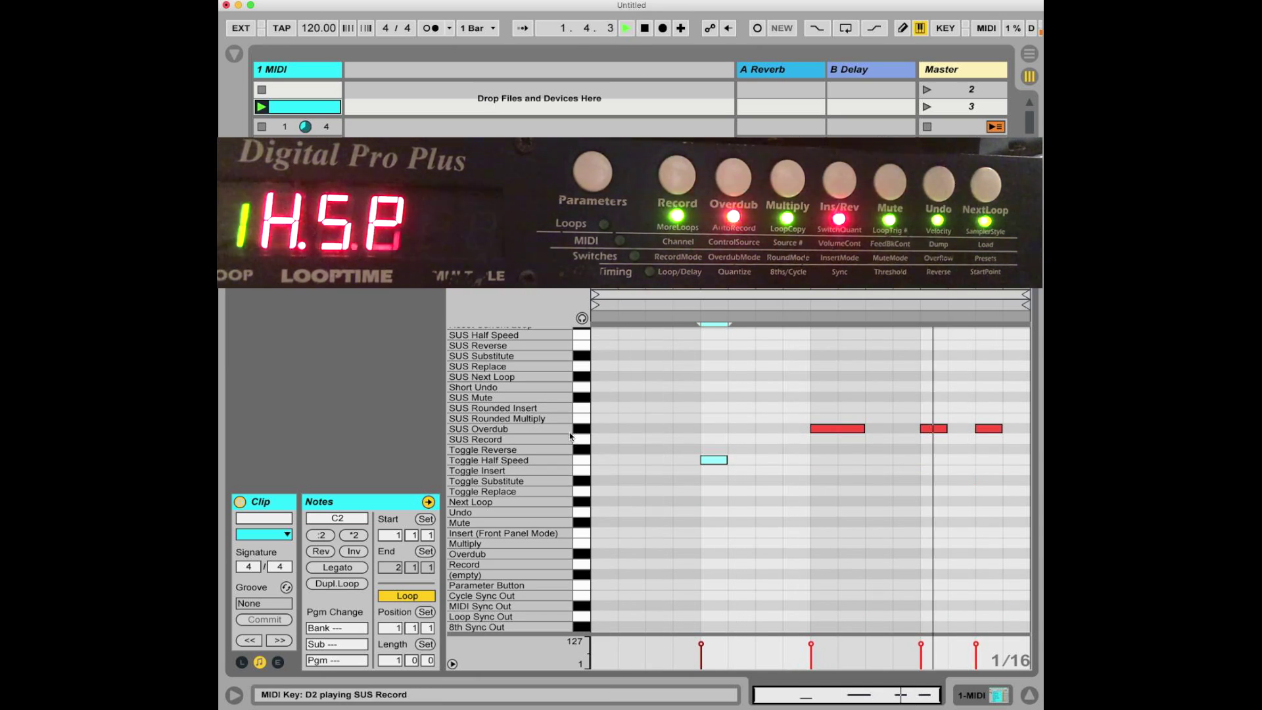
Move the C2 Toggle Half Speed note up to C#2, Toggle Reverse.
scroll(605, 411, "up", 3)
scroll(607, 414, "down", 3)
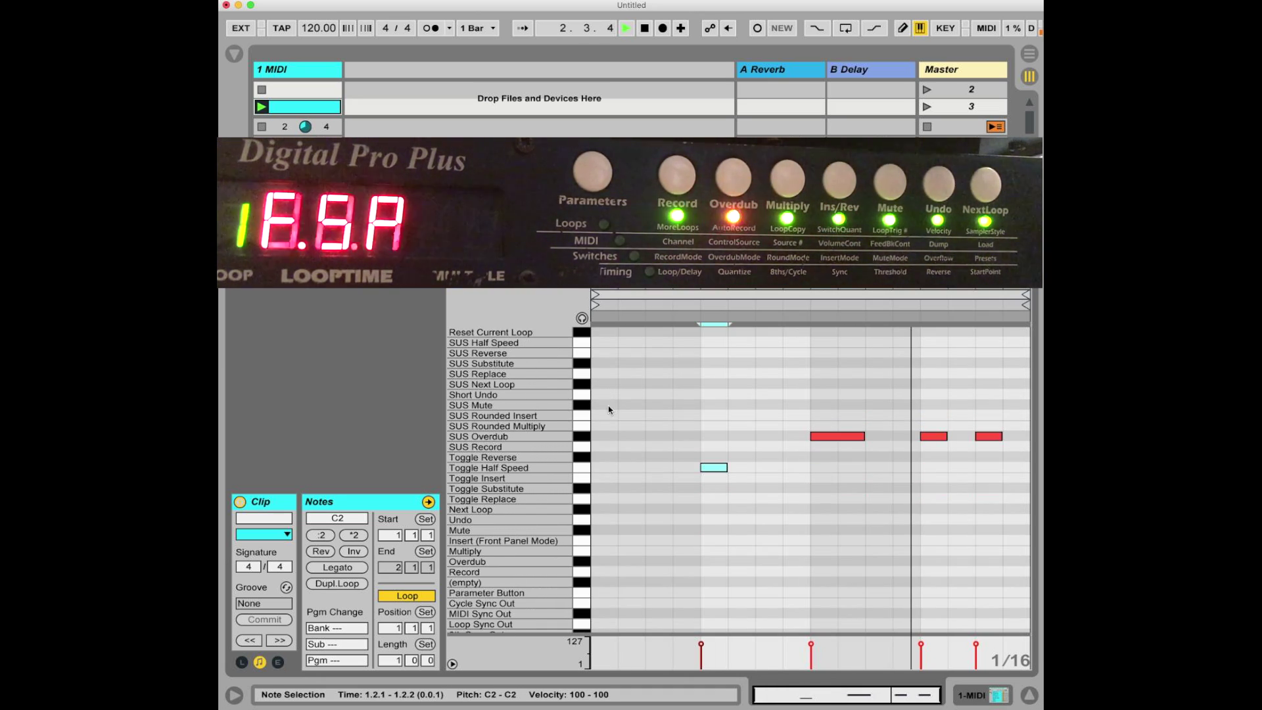
scroll(614, 428, "up", 5)
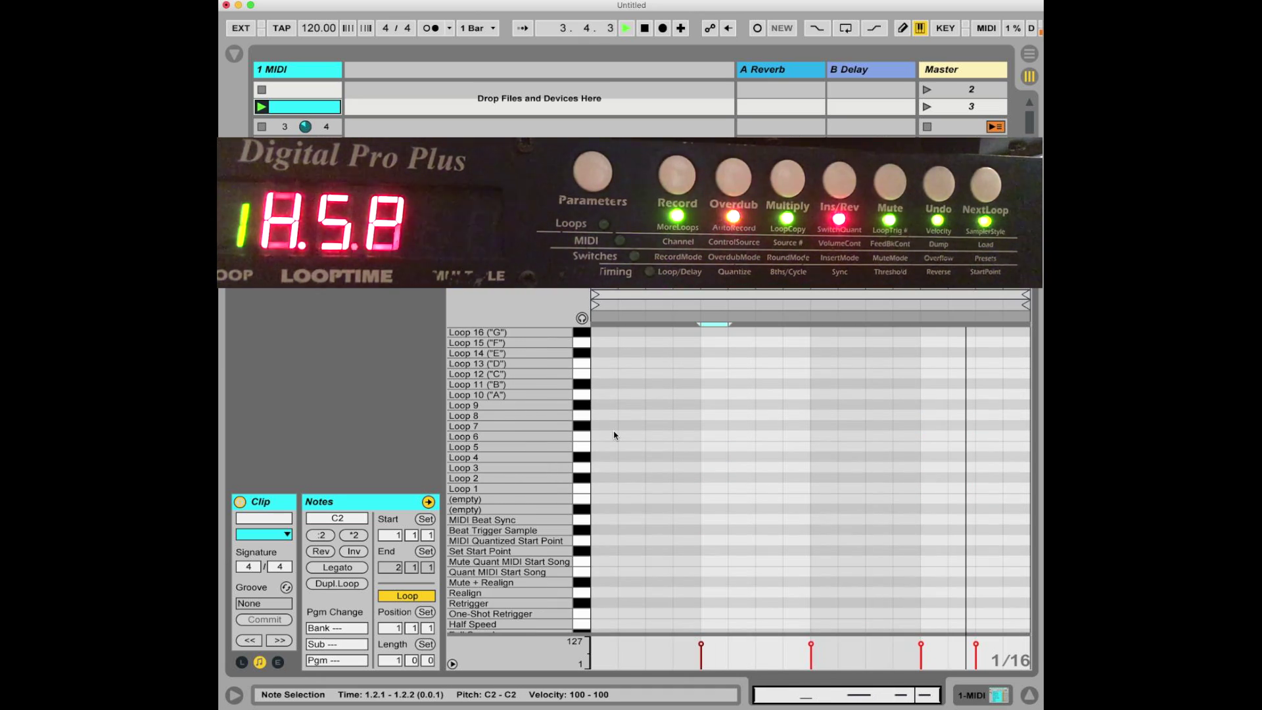
scroll(640, 479, "down", 10)
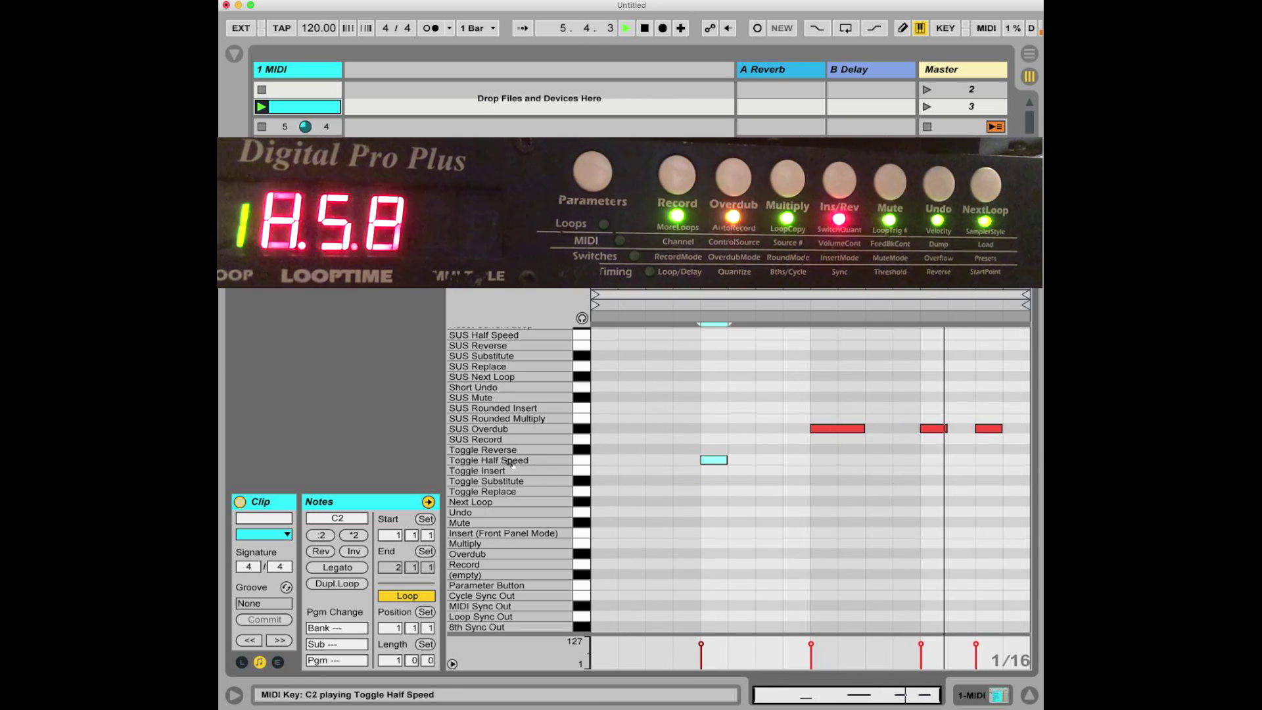
left_click(703, 461)
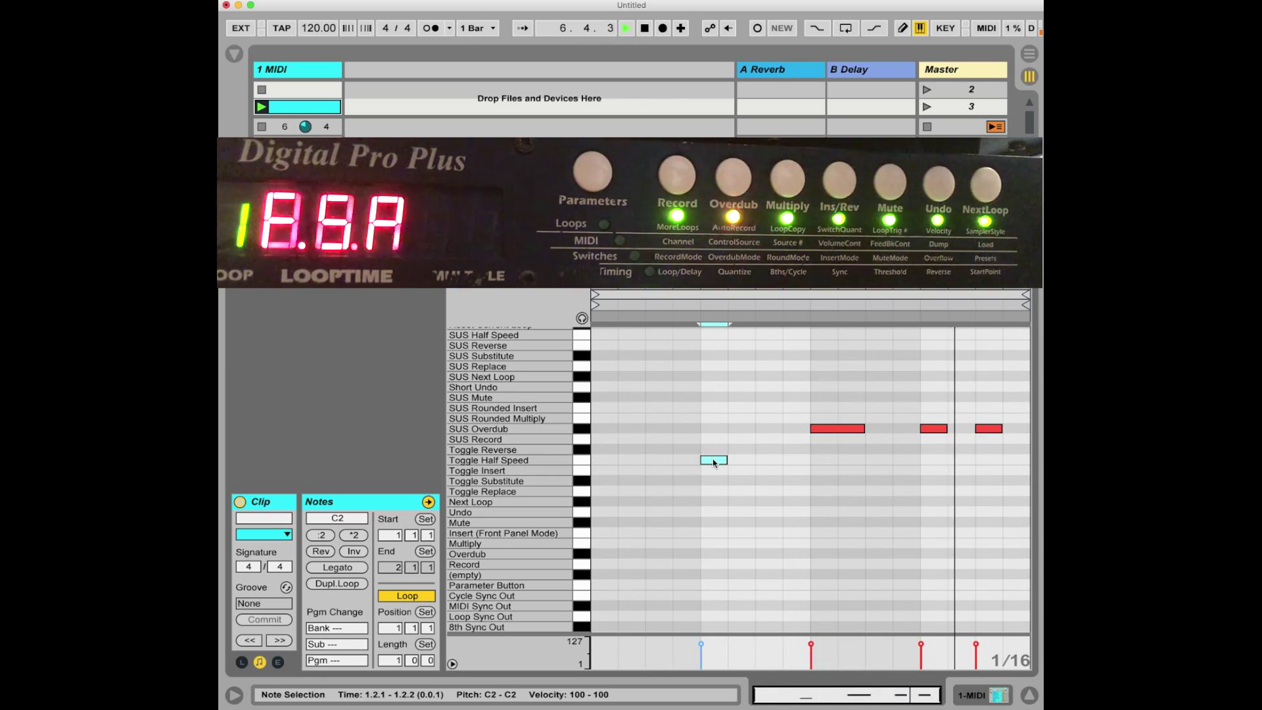
left_click_drag(713, 459, 714, 451)
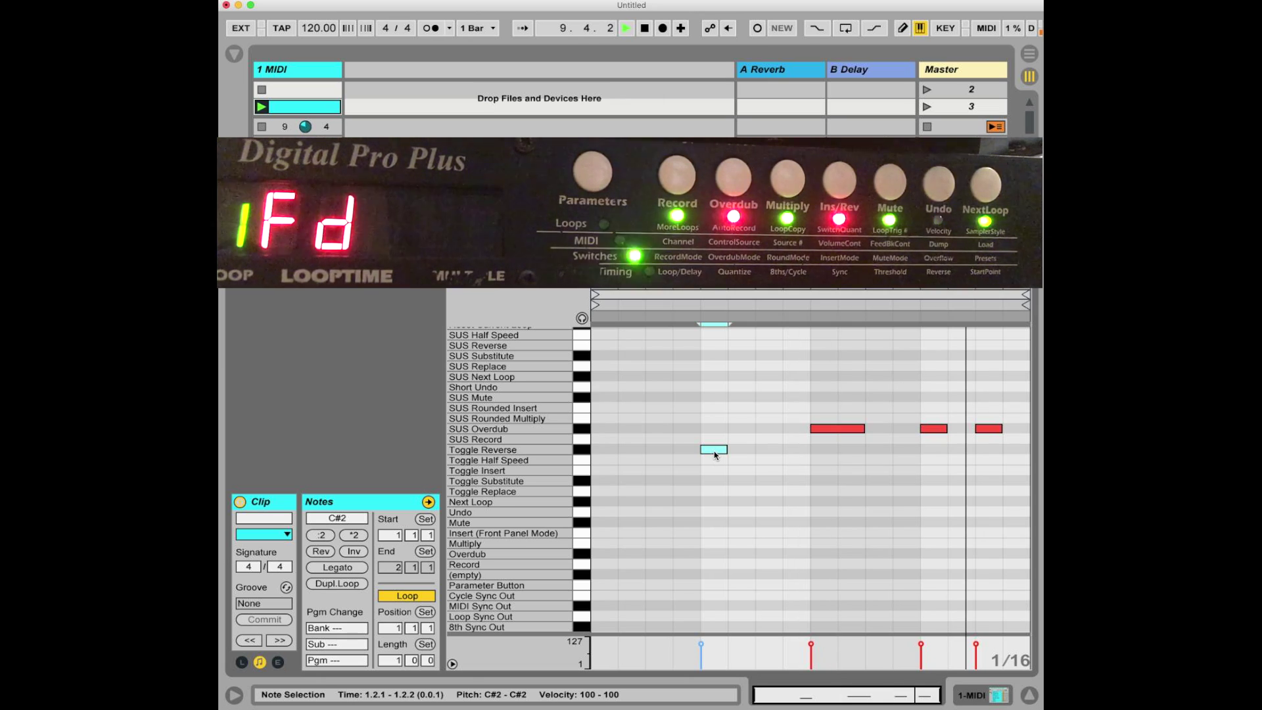
Replace the Toggle Reverse and SUS Overdub notes with two SUS Unrounded Insert notes.
left_click(714, 451)
left_click(823, 429)
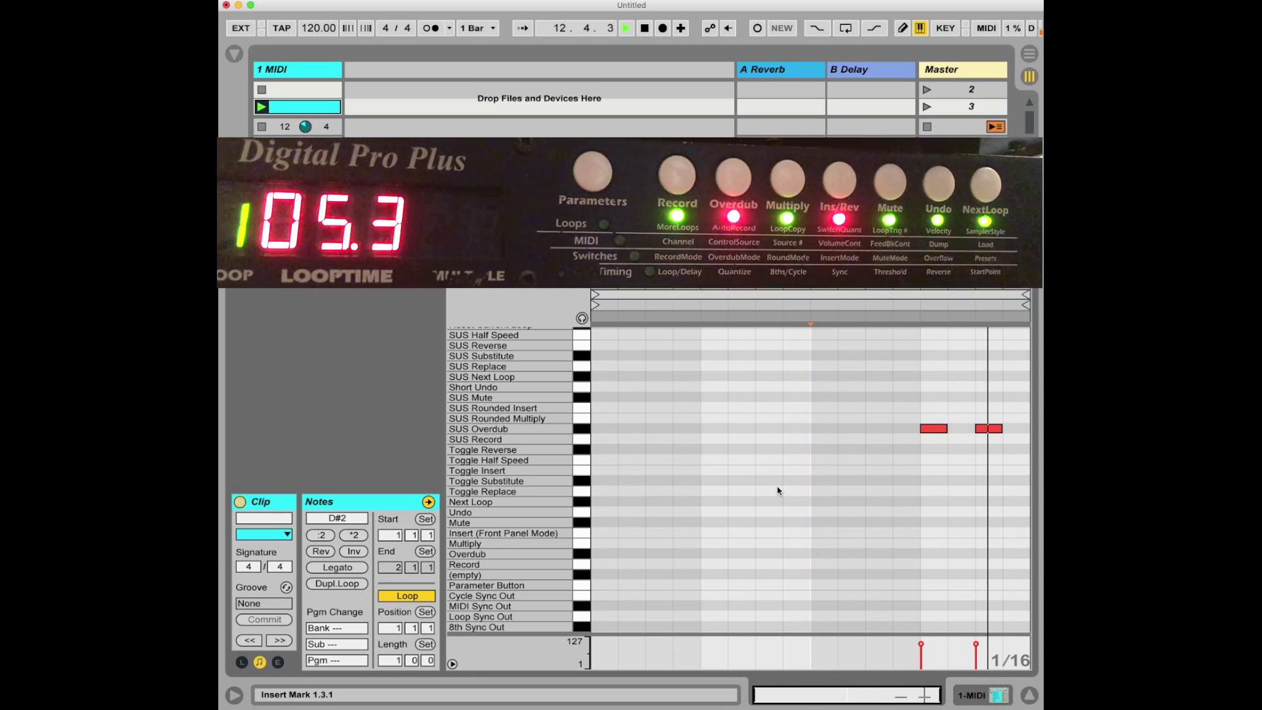
scroll(777, 490, "up", 3)
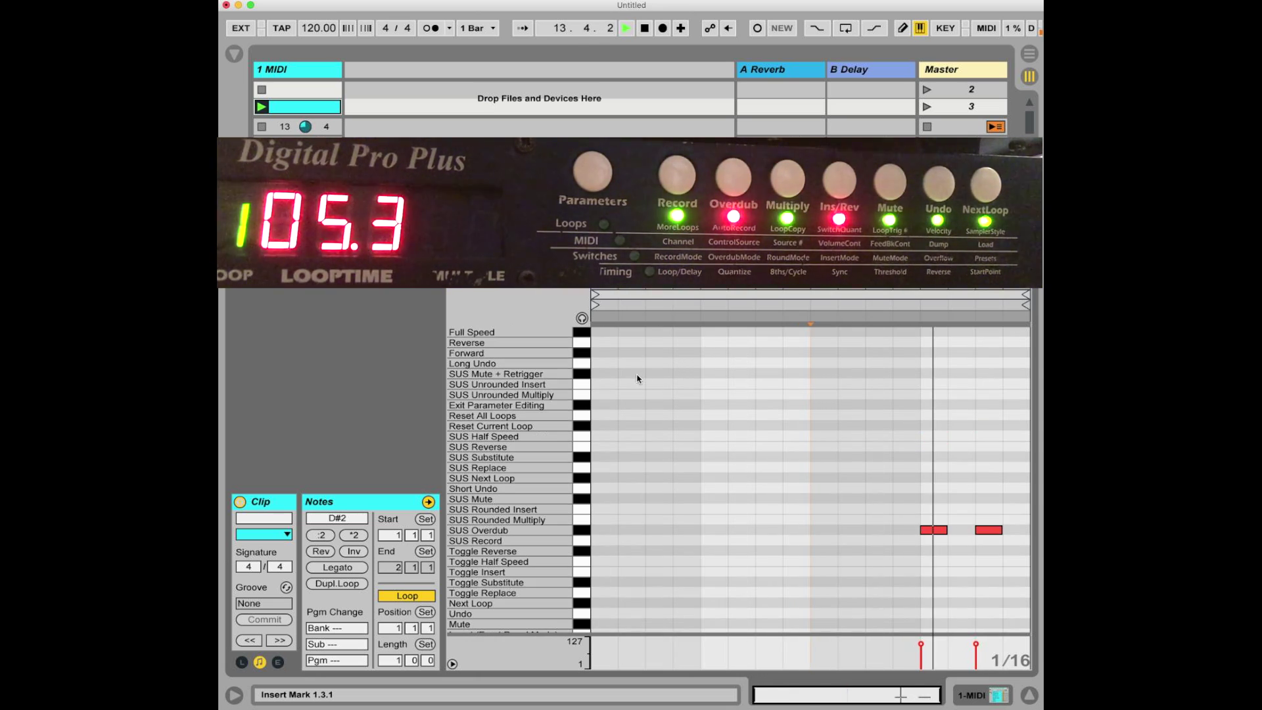
double_click(711, 385)
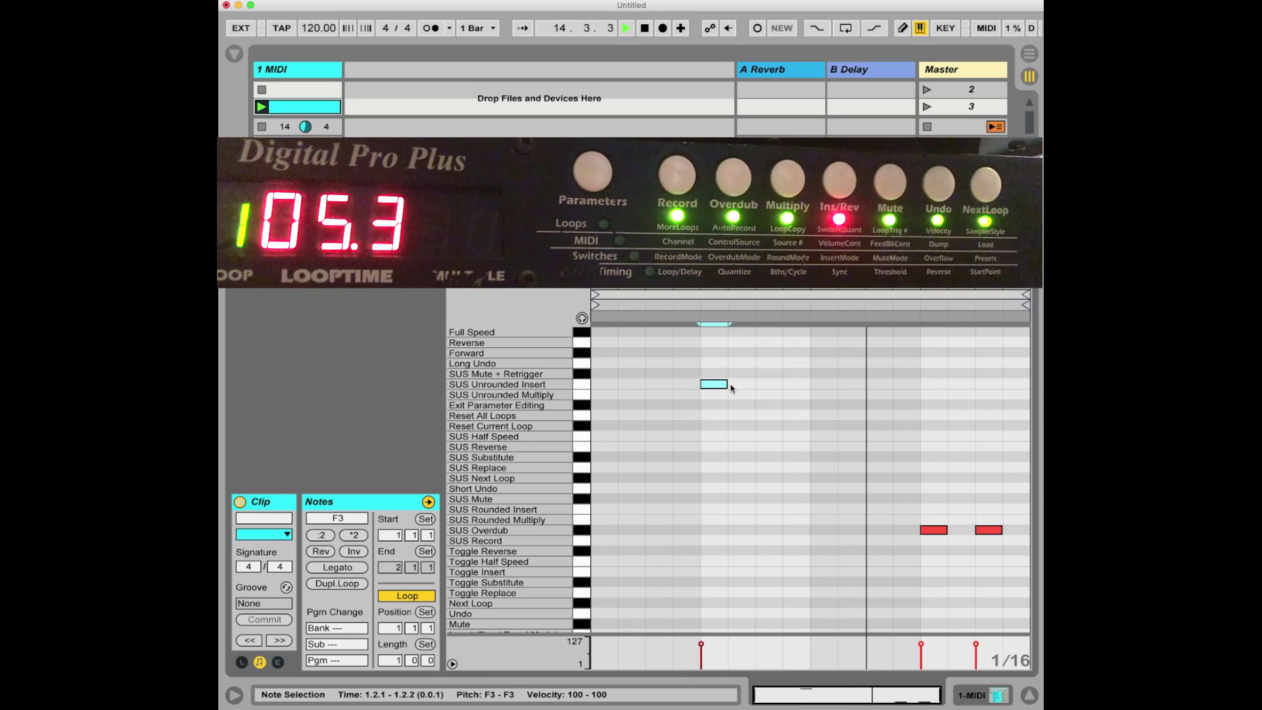
double_click(817, 385)
left_click_drag(894, 492, 1000, 554)
key("Delete")
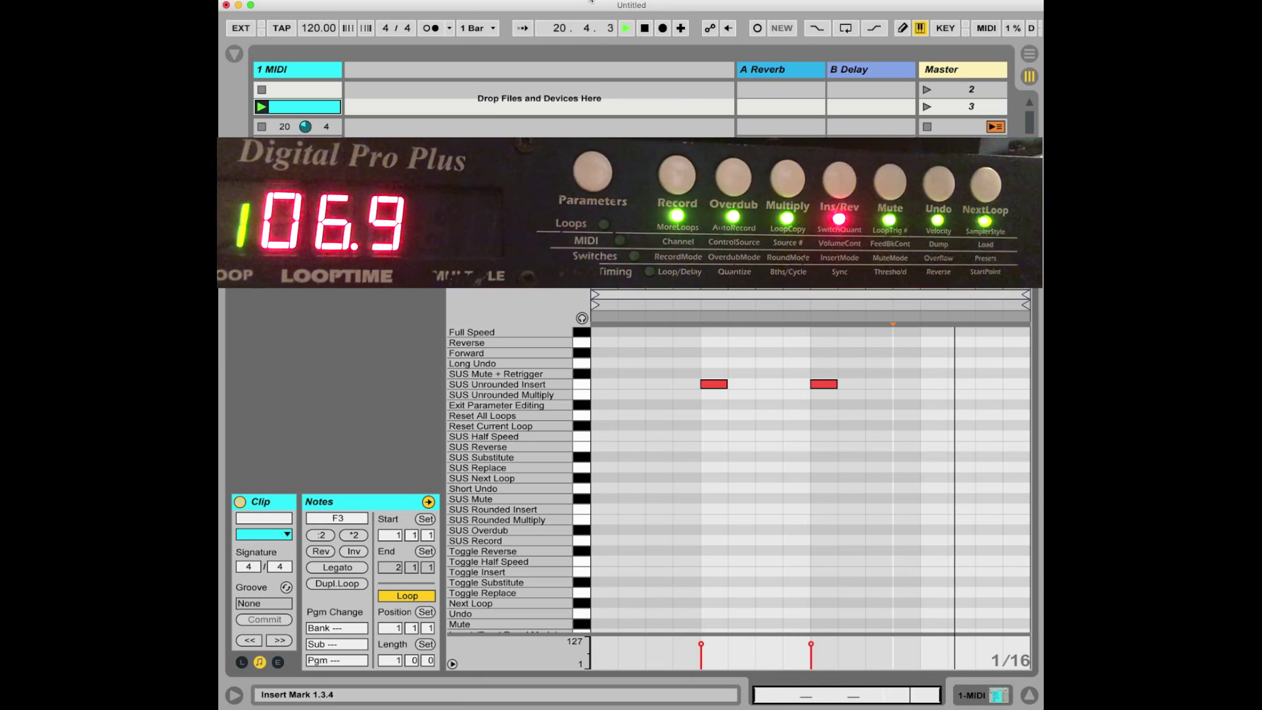
Stop playback and audition SUS Unrounded Insert and SUS Half Speed from the piano keys.
left_click(646, 28)
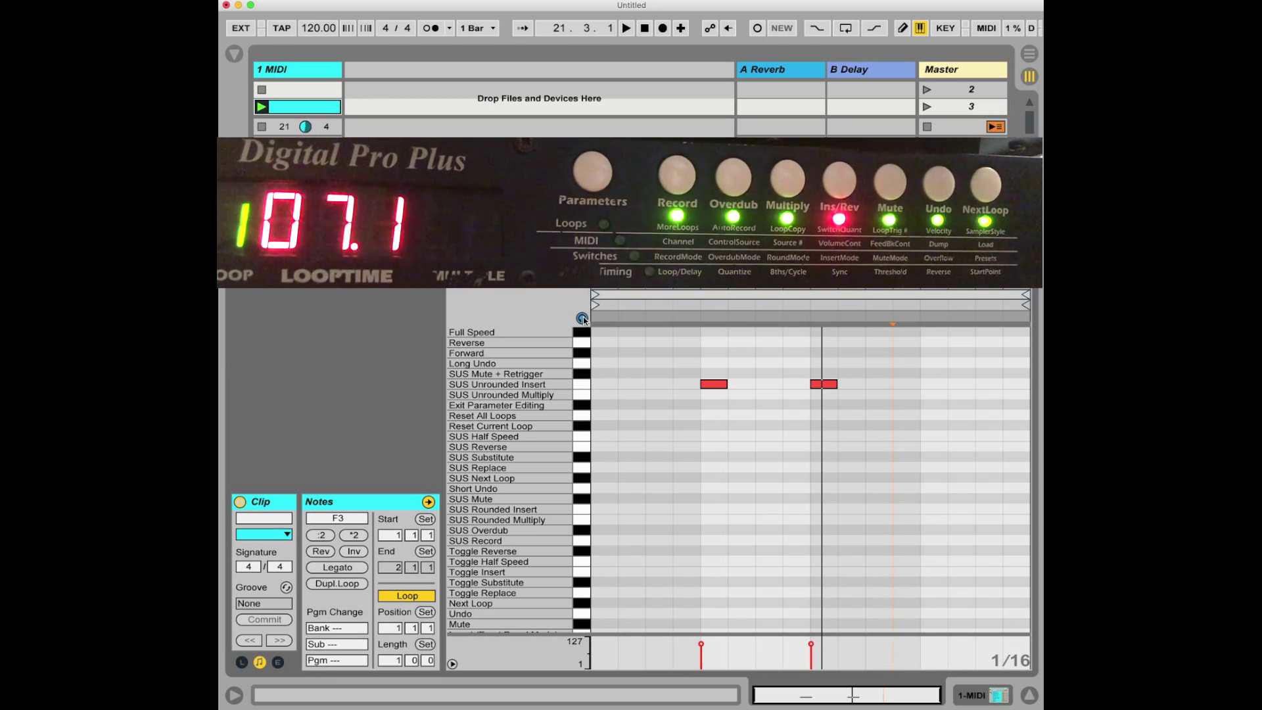
left_click(584, 385)
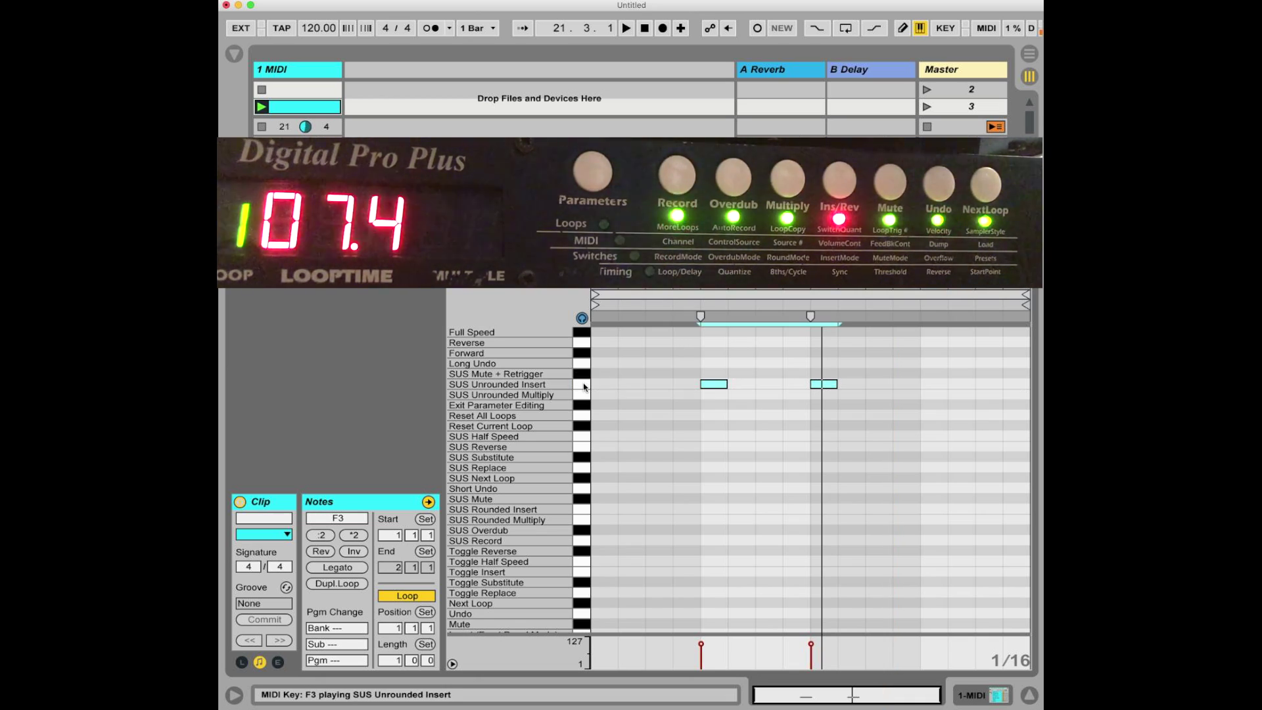
left_click(711, 386)
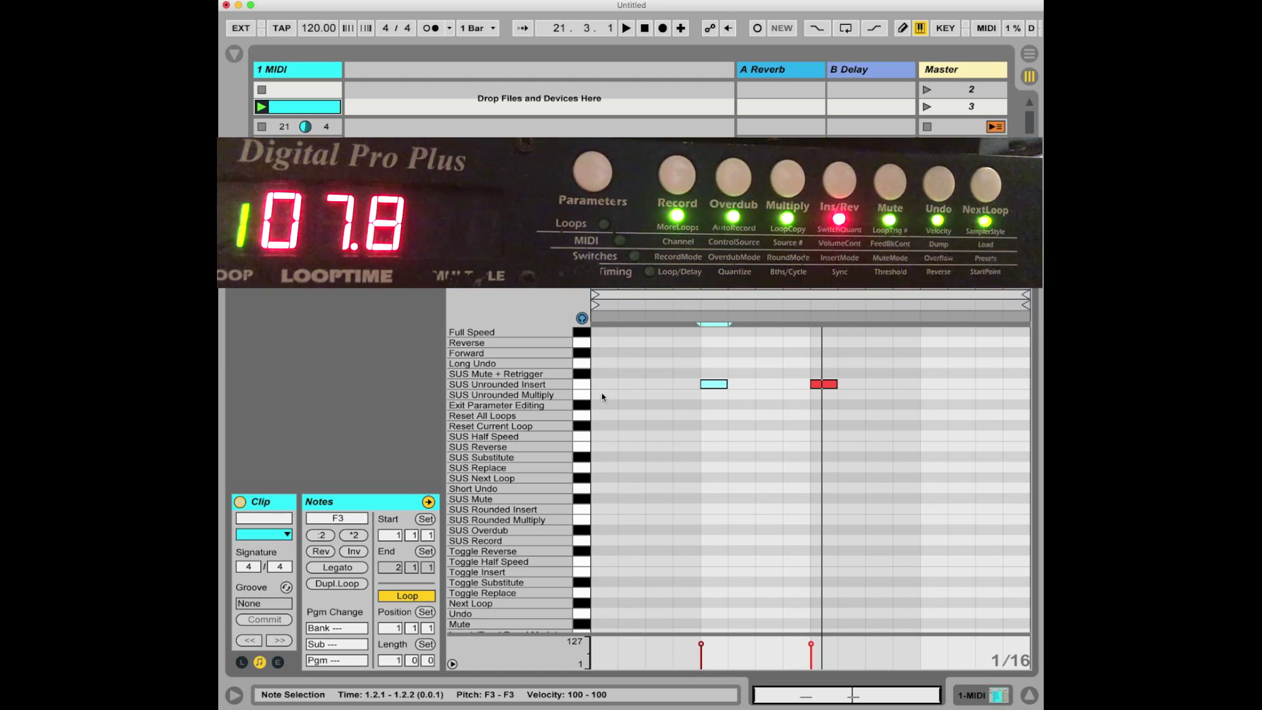
left_click(584, 436)
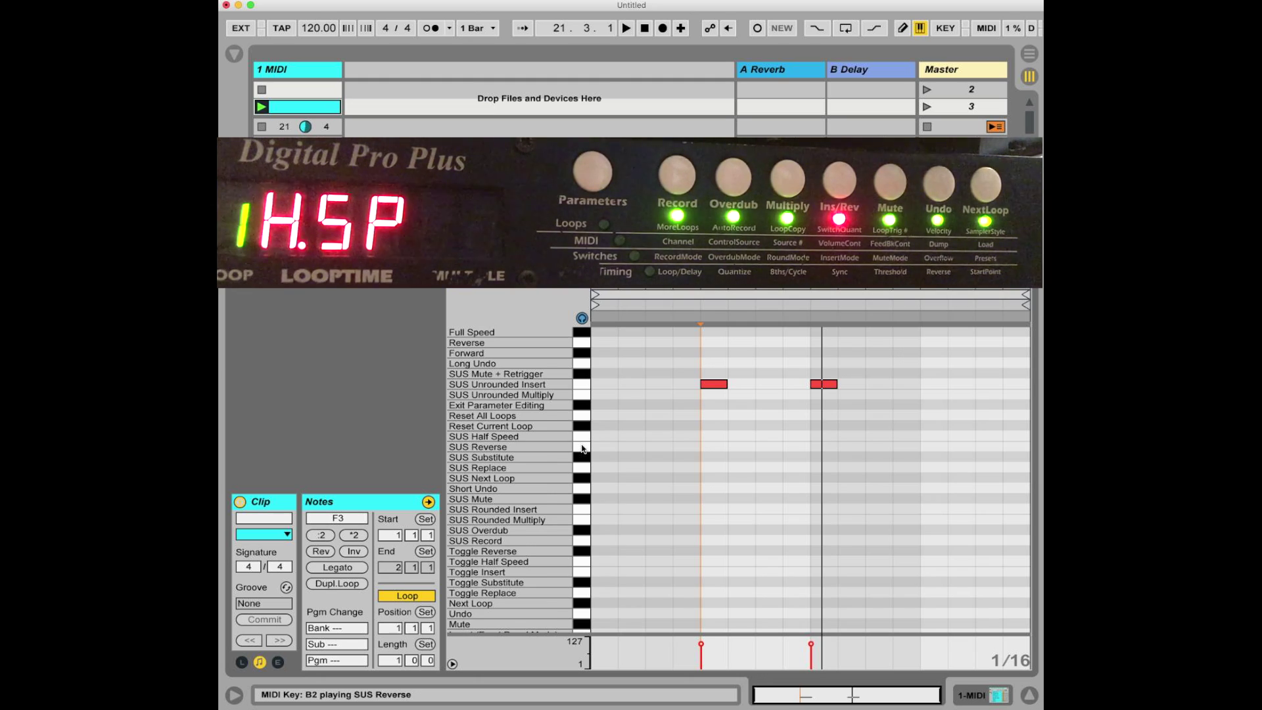
scroll(583, 440, "down", 5)
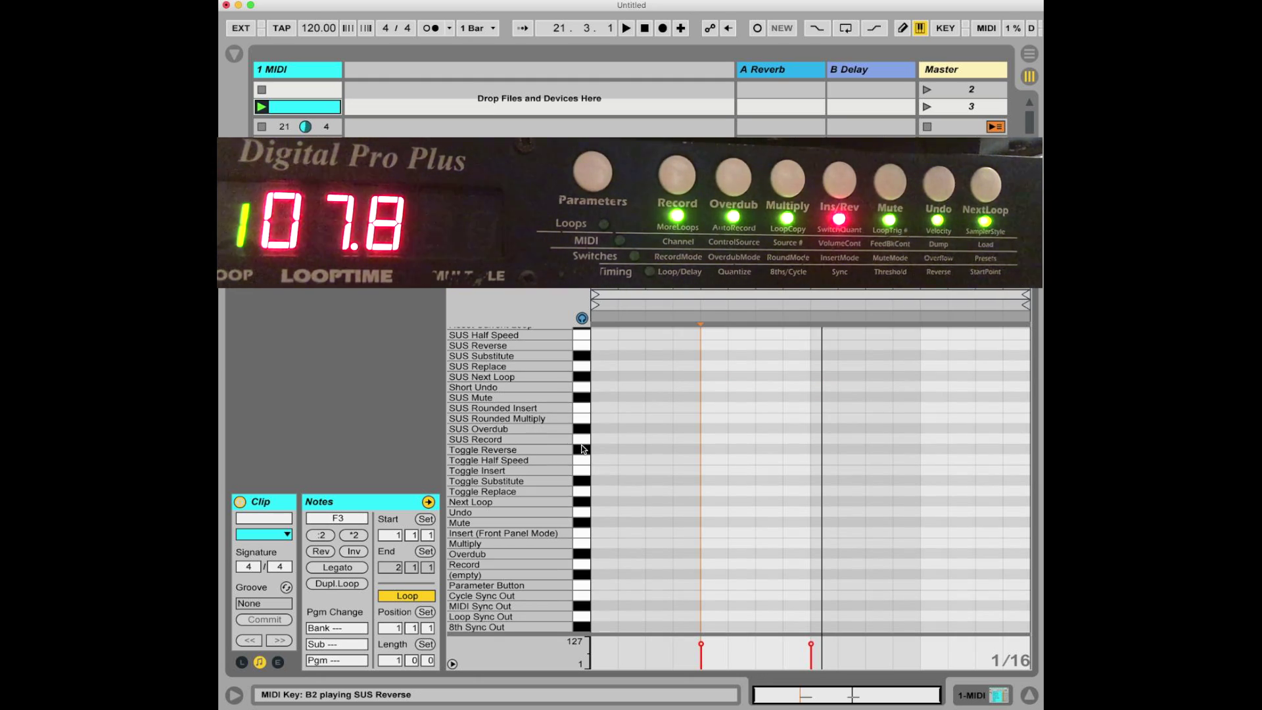
Trigger Echoplex Record, Overdub, Insert and Next Loop twice, then reset all loops.
left_click(585, 563)
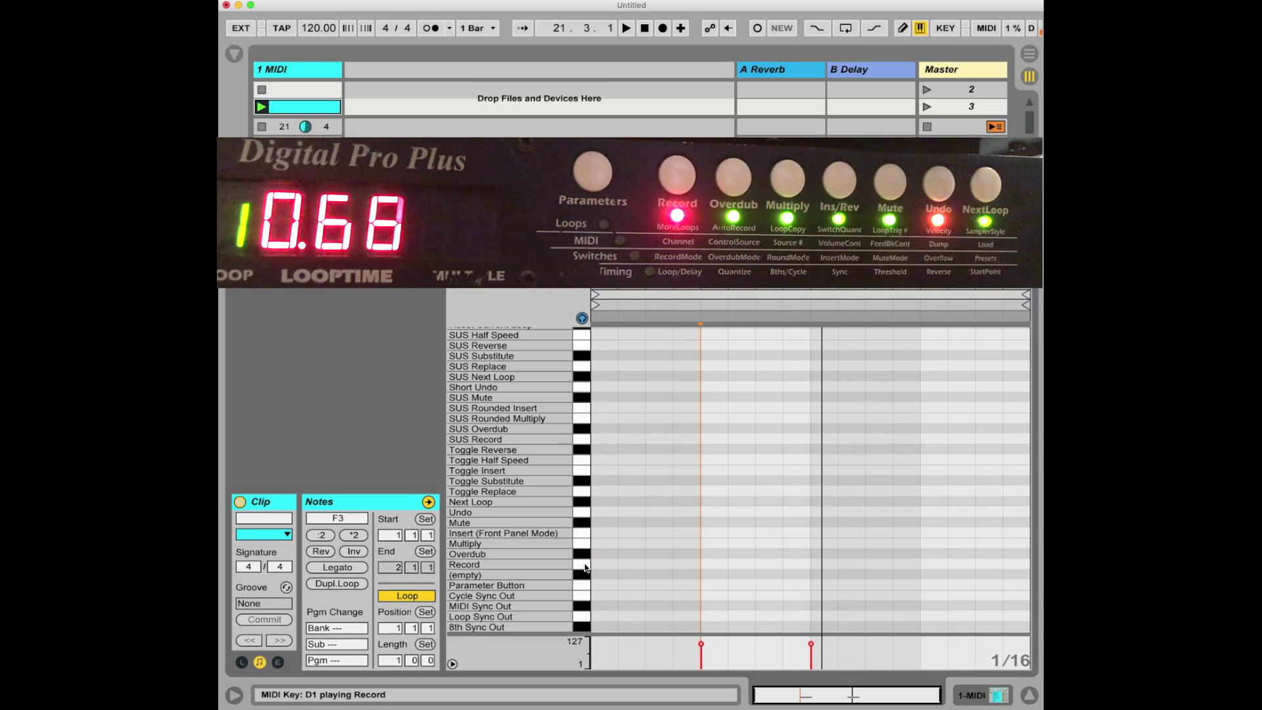
left_click(585, 564)
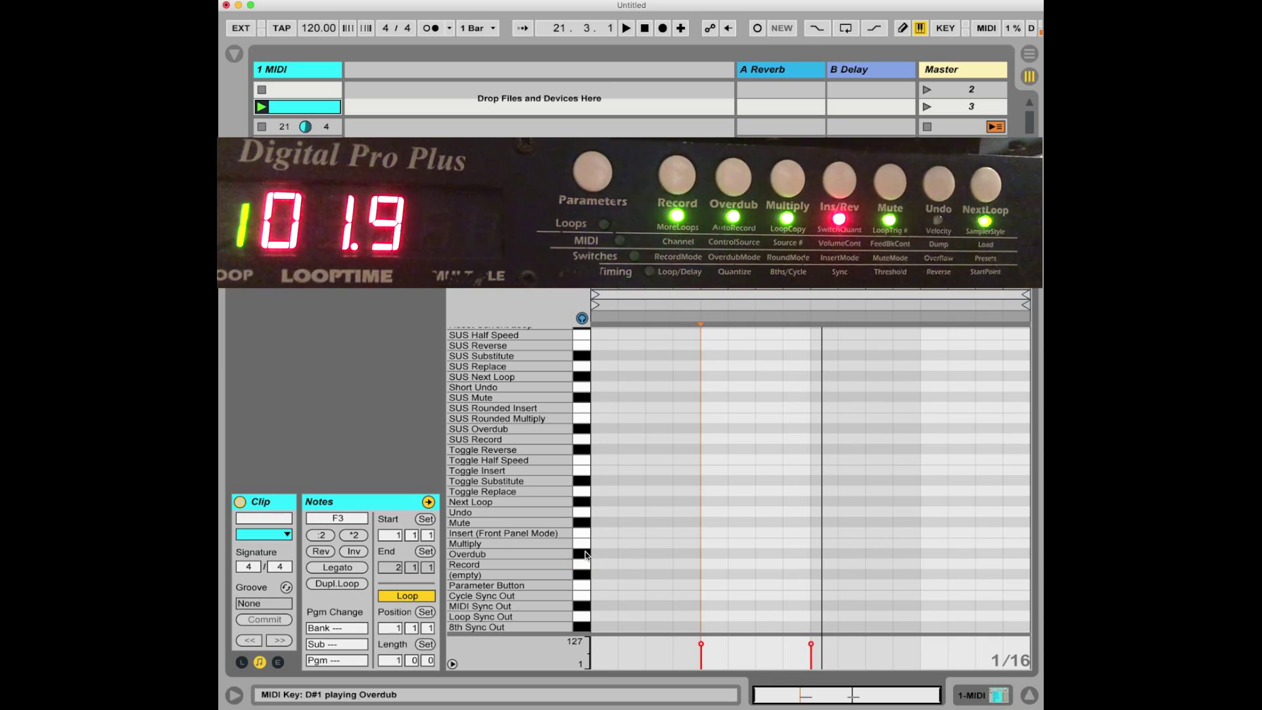
left_click(585, 533)
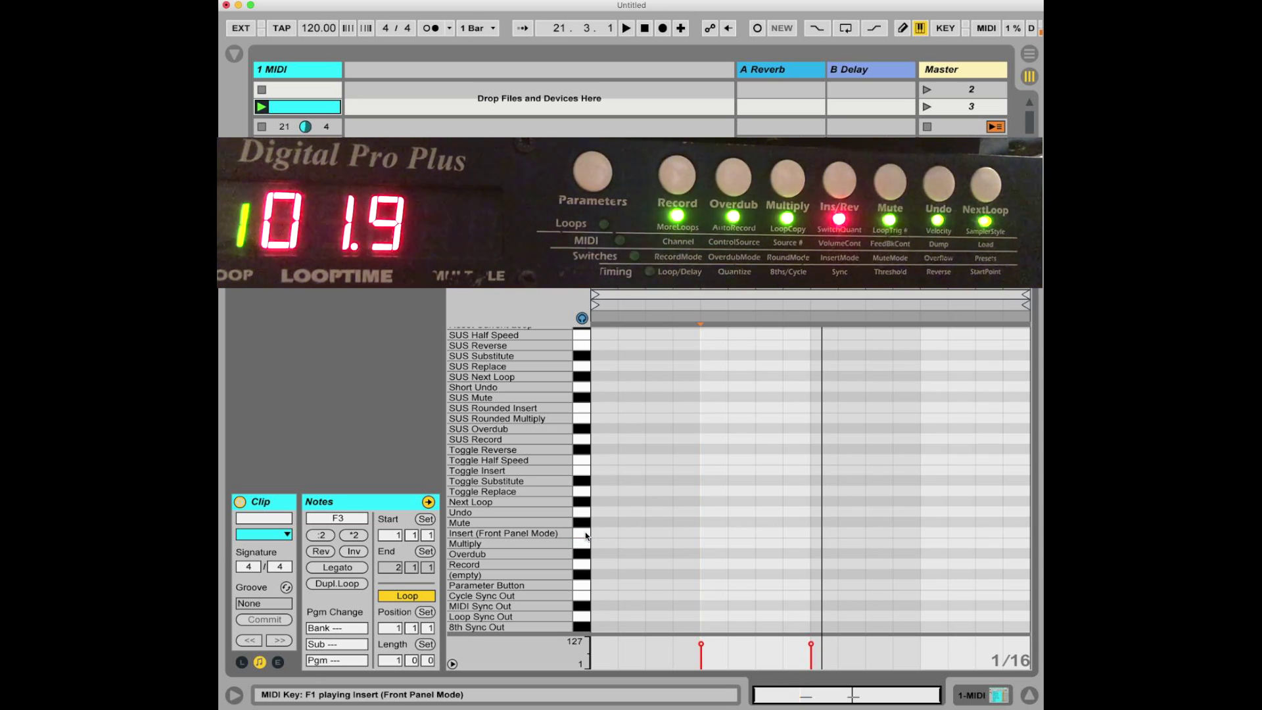
left_click(586, 506)
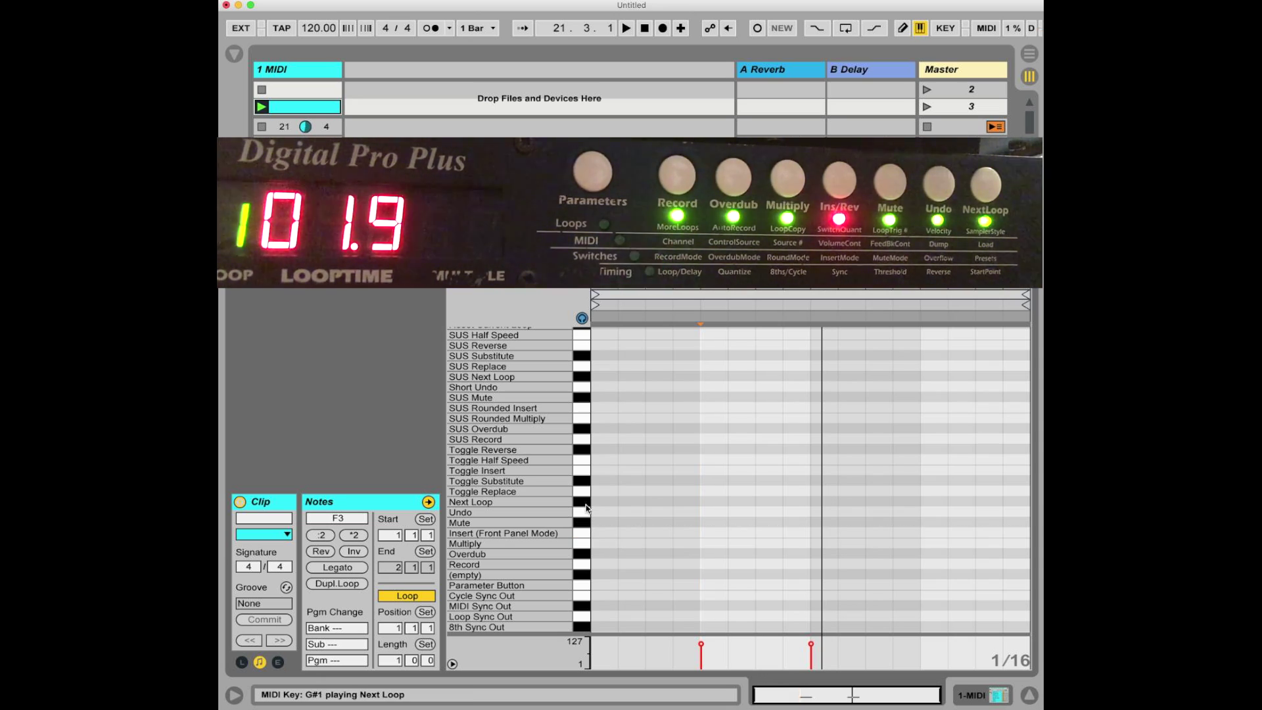
left_click(587, 507)
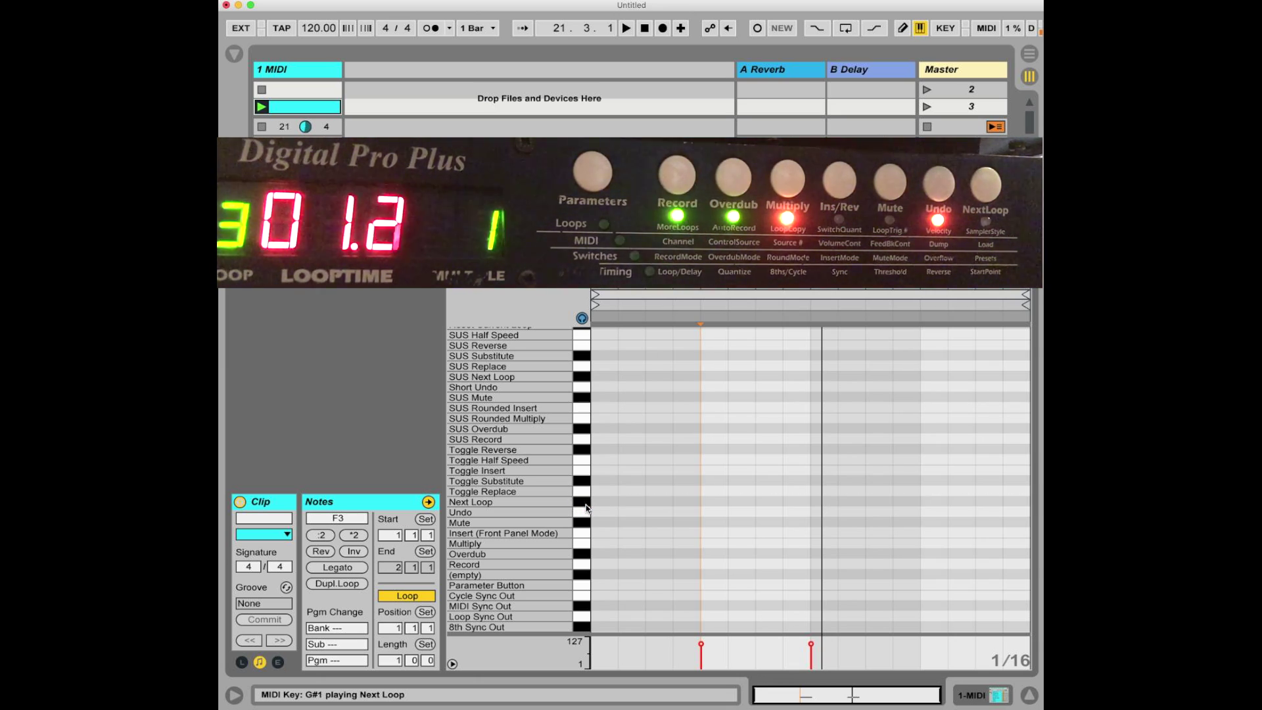
scroll(586, 506, "up", 6)
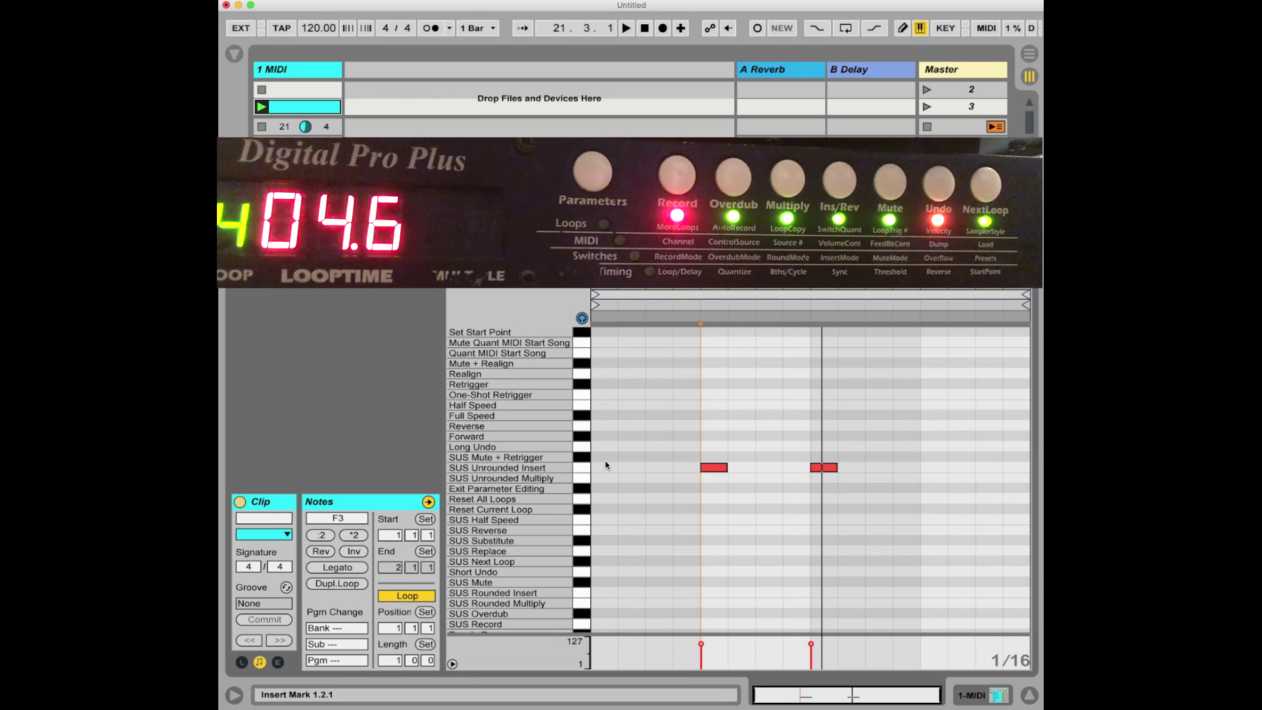
left_click(580, 500)
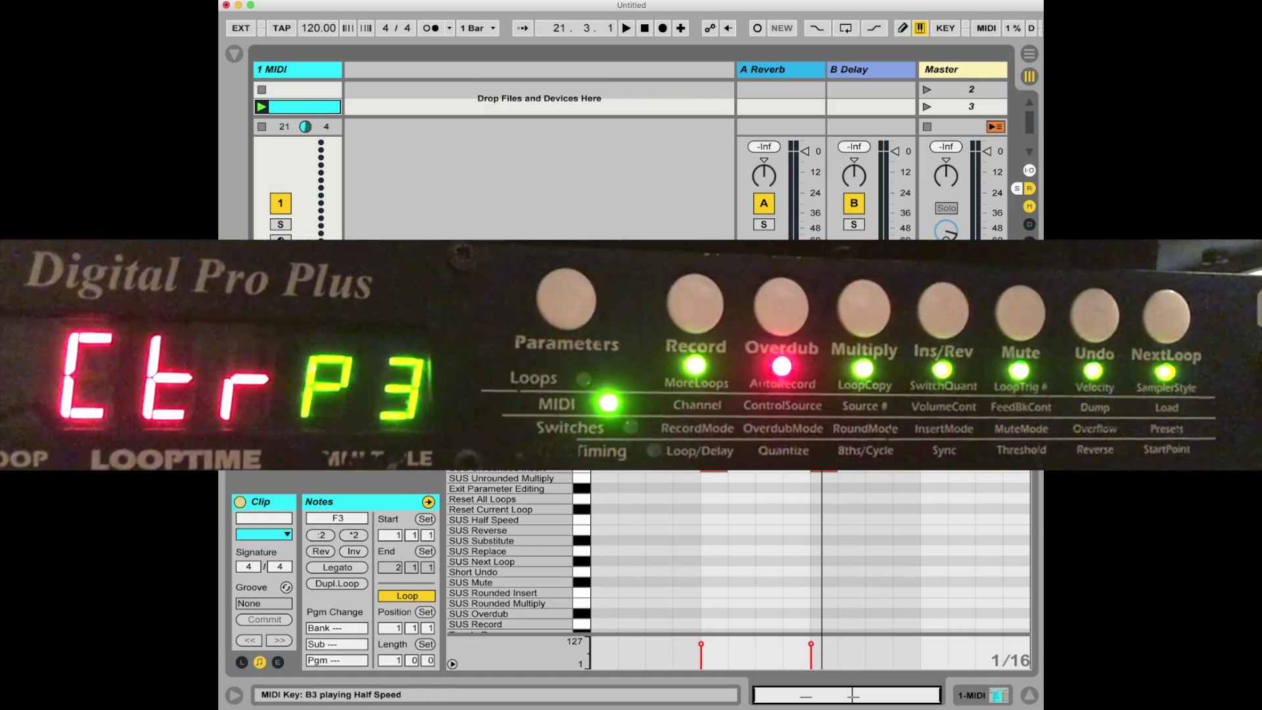
Send the D#3 Exit Parameter Editing key to take the Echoplex out of parameter mode.
left_click(526, 490)
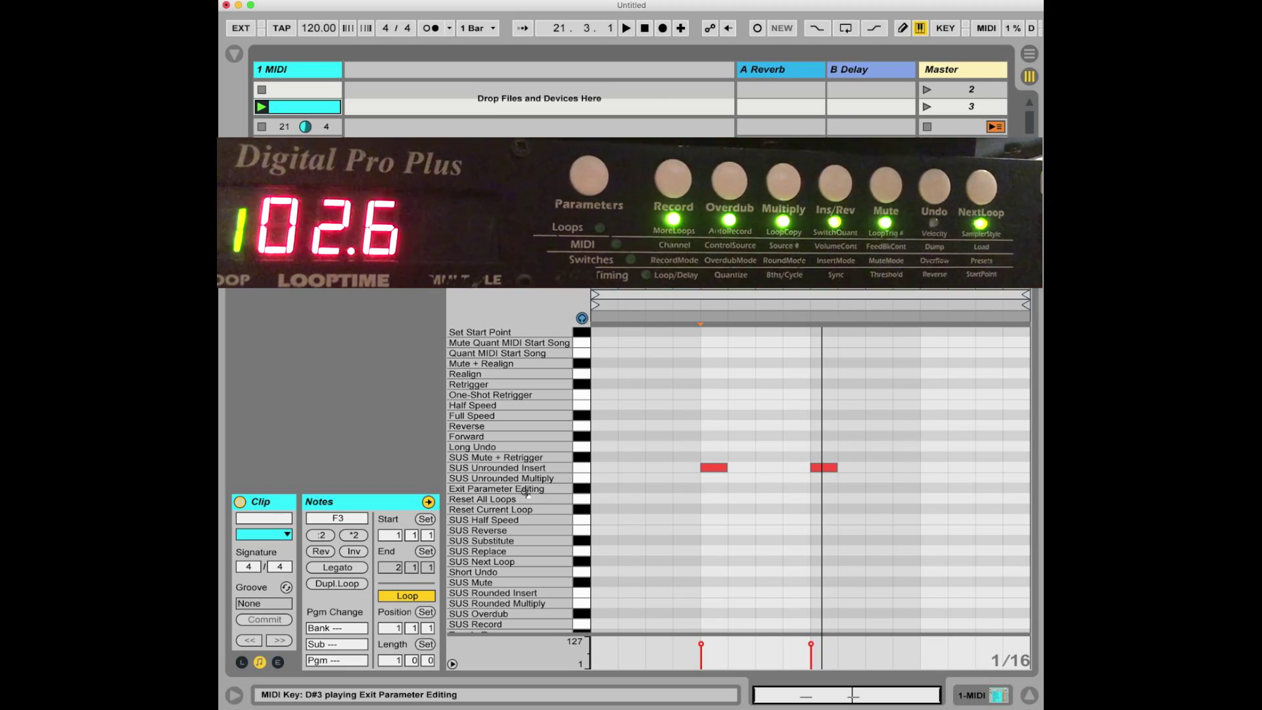
Delete both F3 Insert notes, add one D#1 Overdub note, and play the clip once.
left_click_drag(672, 422, 717, 438)
key("ctrl+a")
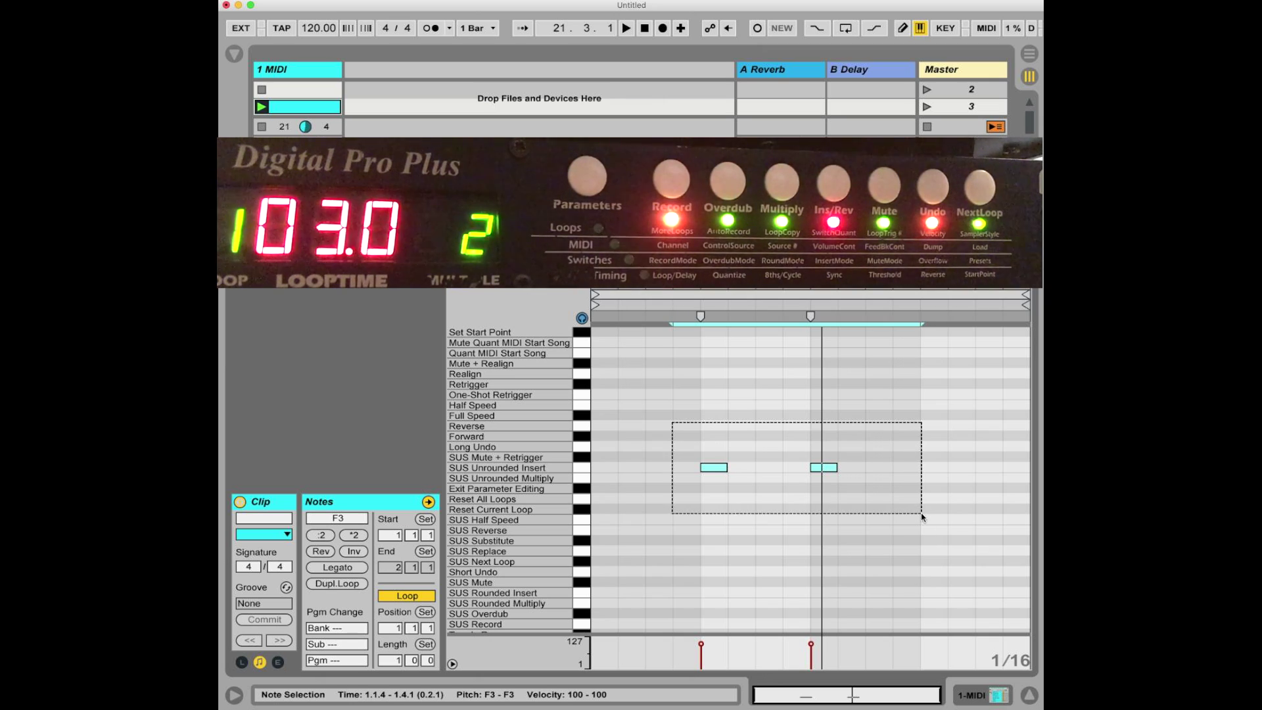
key("Delete")
scroll(784, 519, "down", 5)
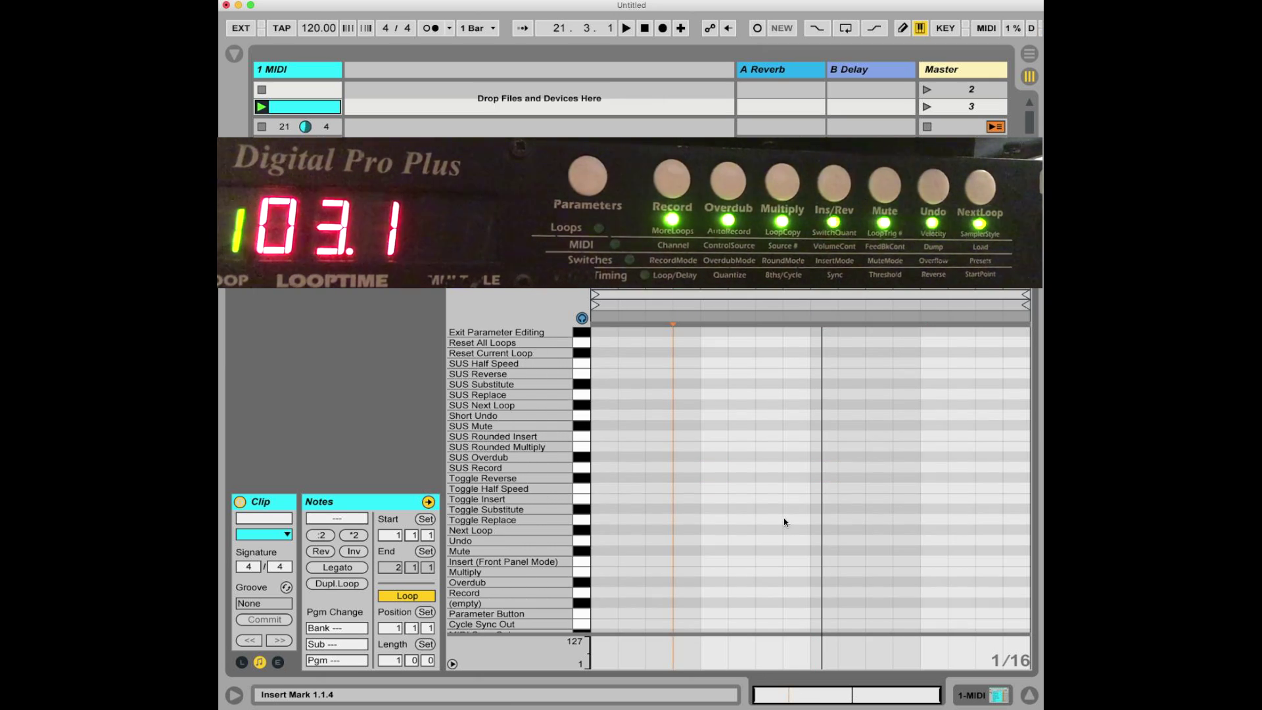
scroll(782, 520, "down", 5)
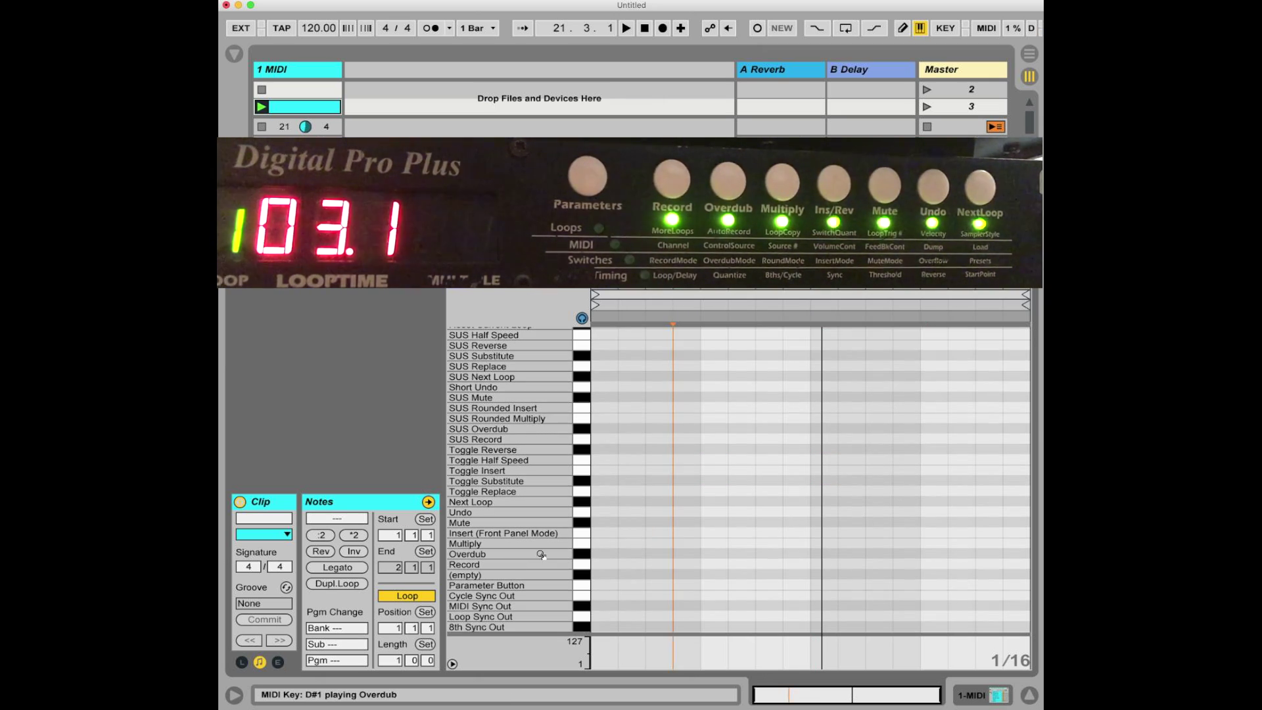
double_click(708, 555)
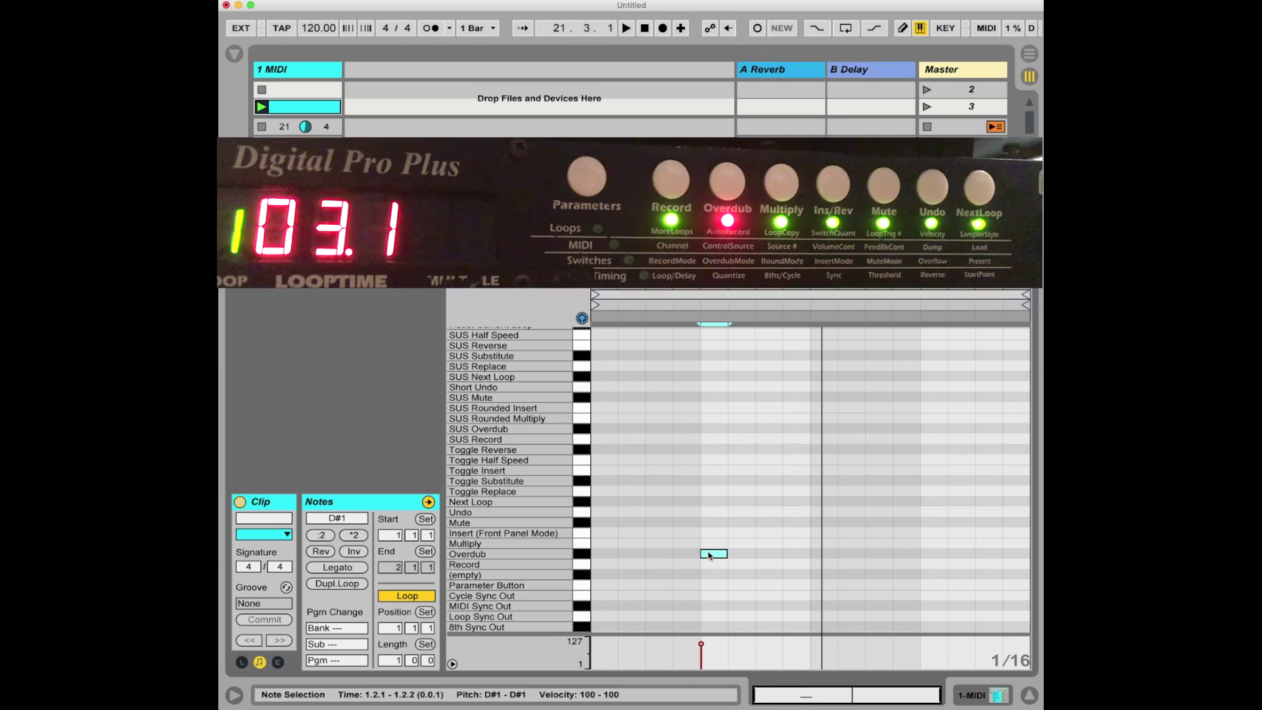
left_click(625, 28)
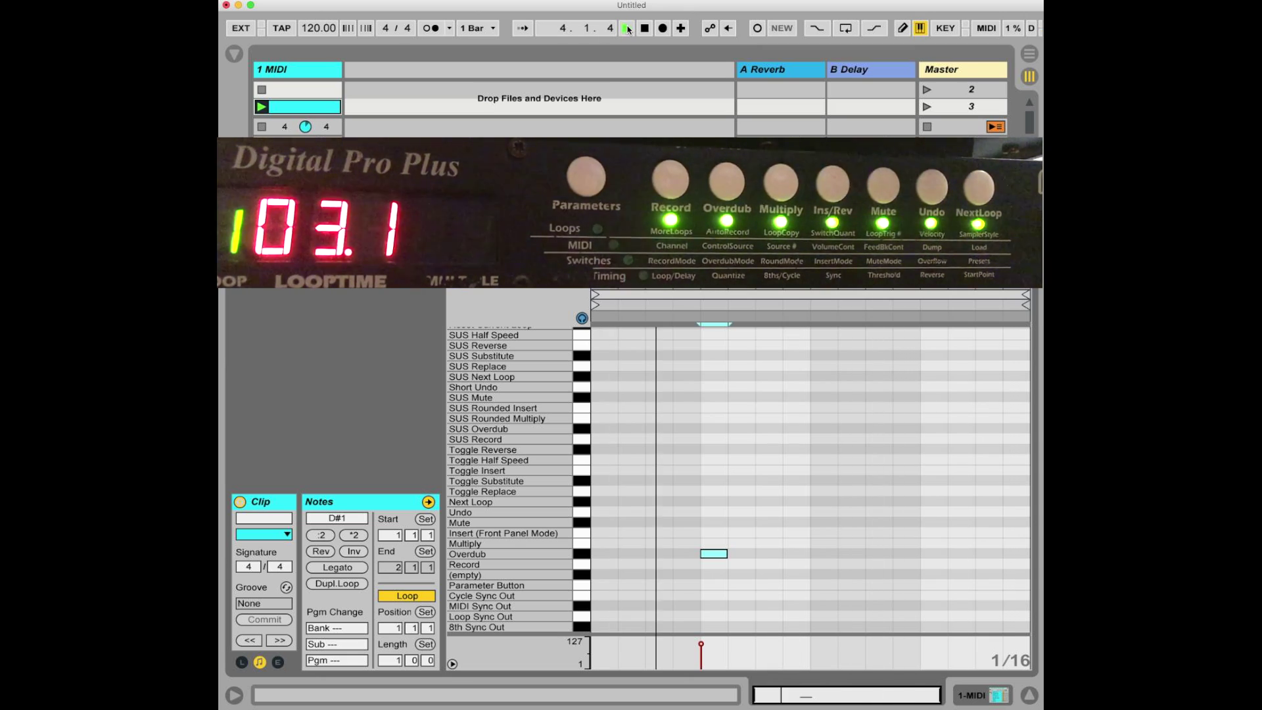
left_click(645, 29)
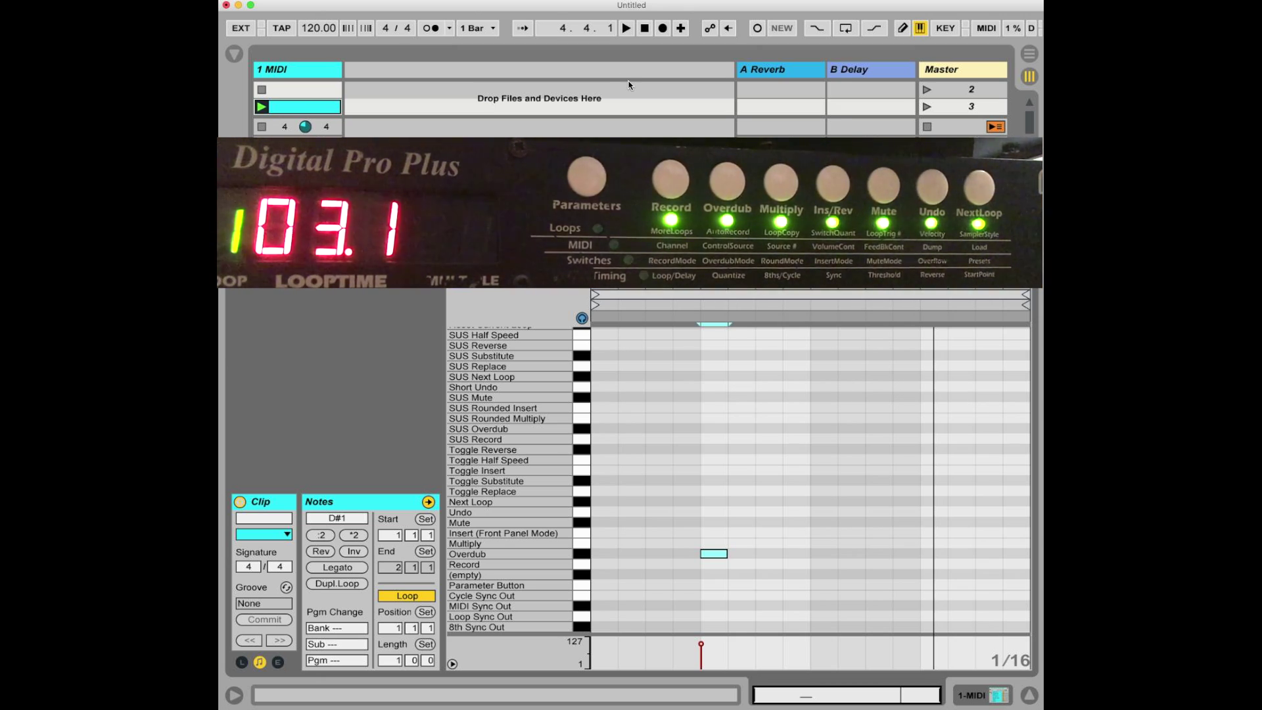
Play the clip again from the transport so its Overdub note reaches the Echoplex.
left_click(624, 29)
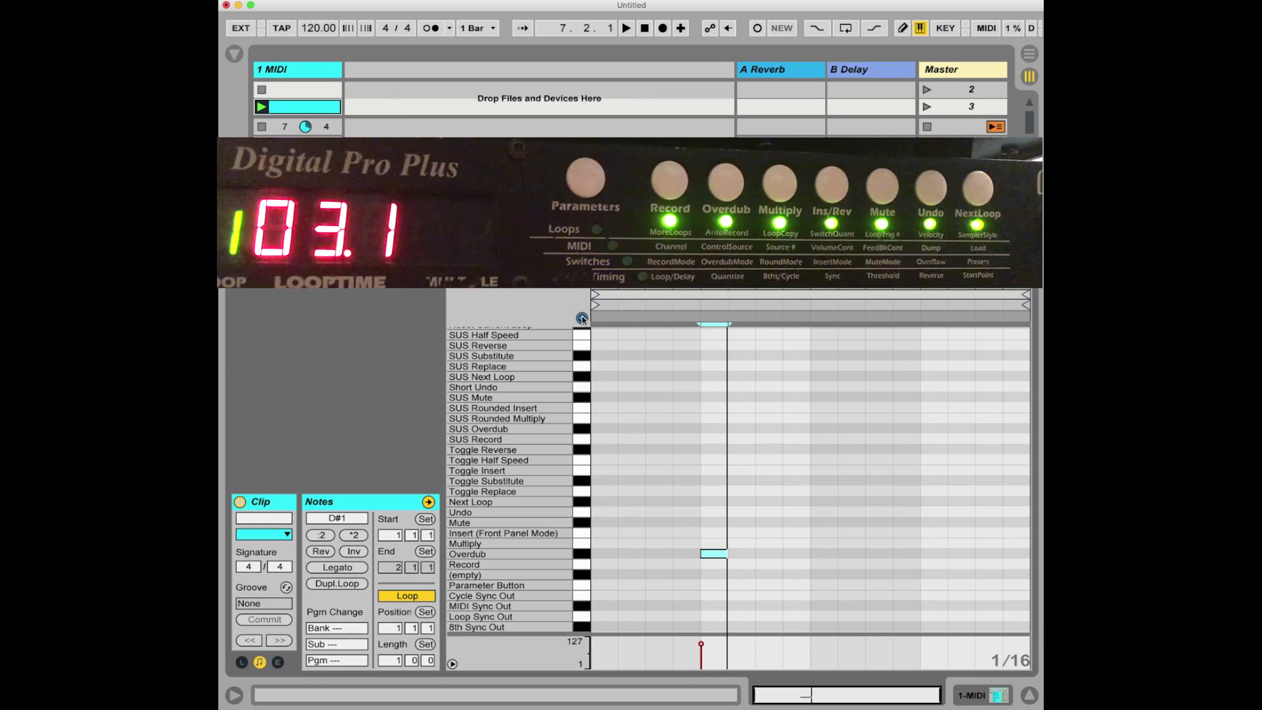
Start and end Echoplex Multiply and Insert (Front Panel Mode) from the named keys.
left_click(585, 548)
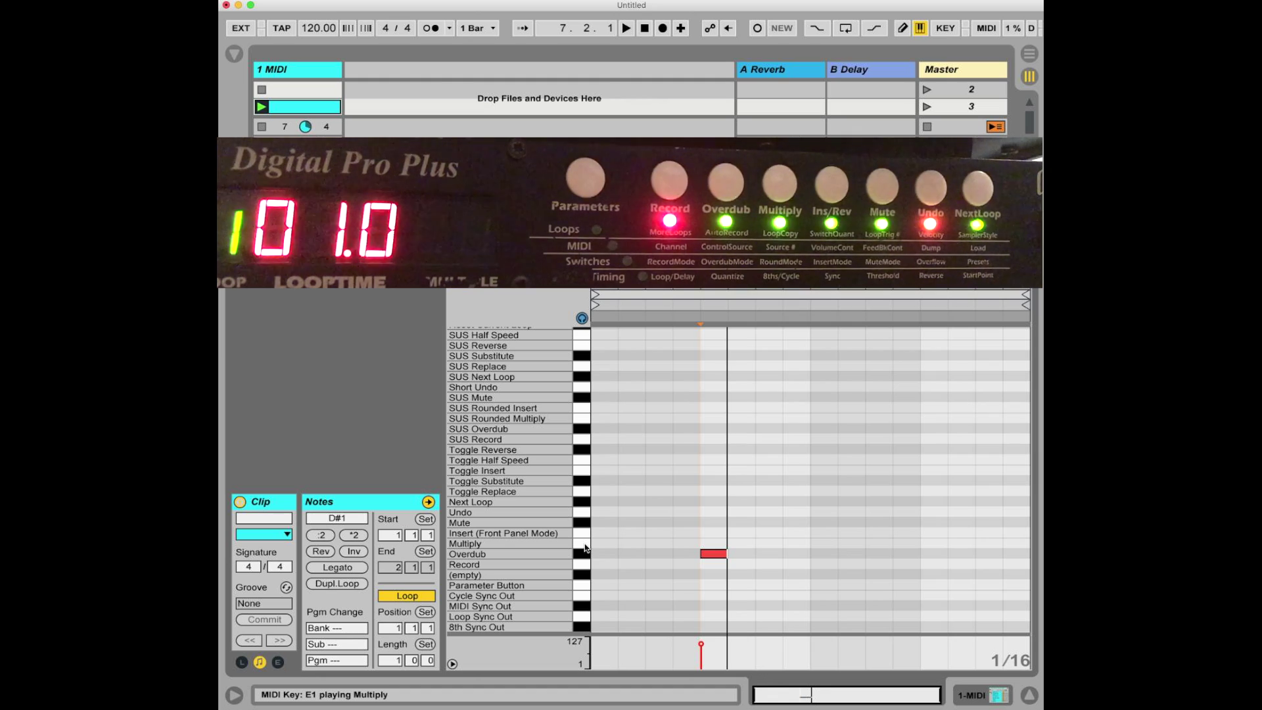
left_click(585, 548)
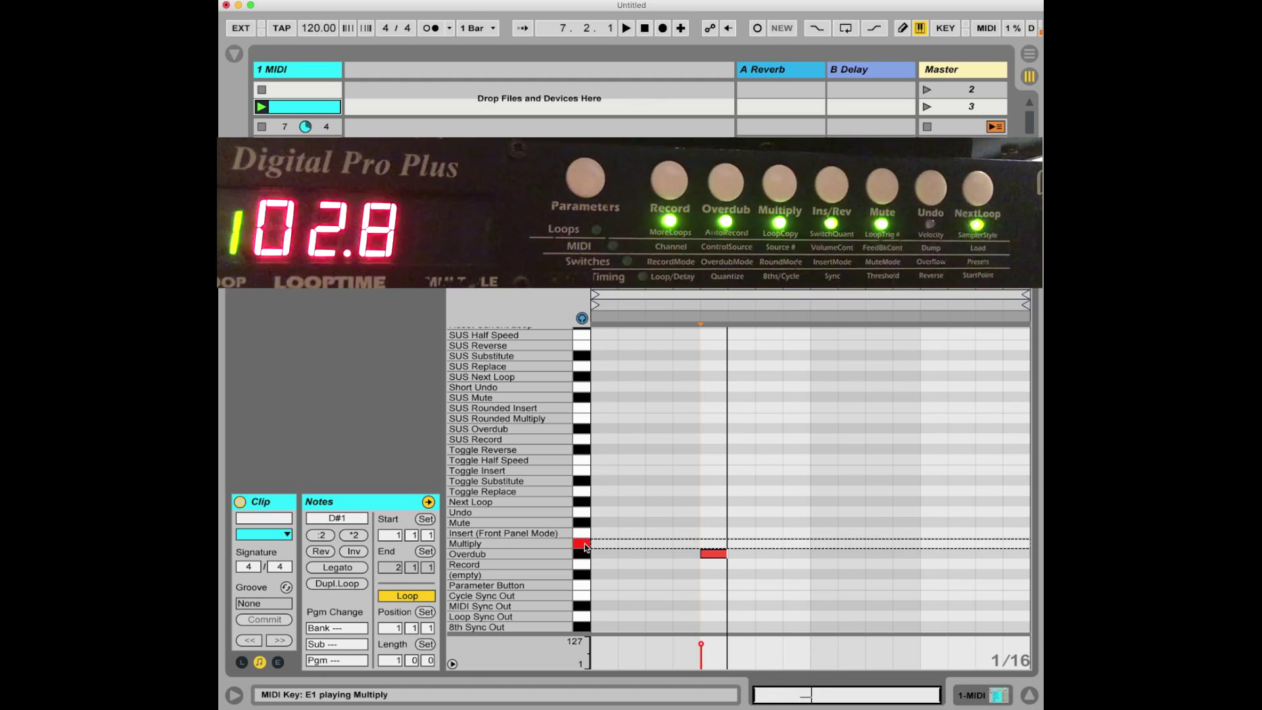
left_click(586, 533)
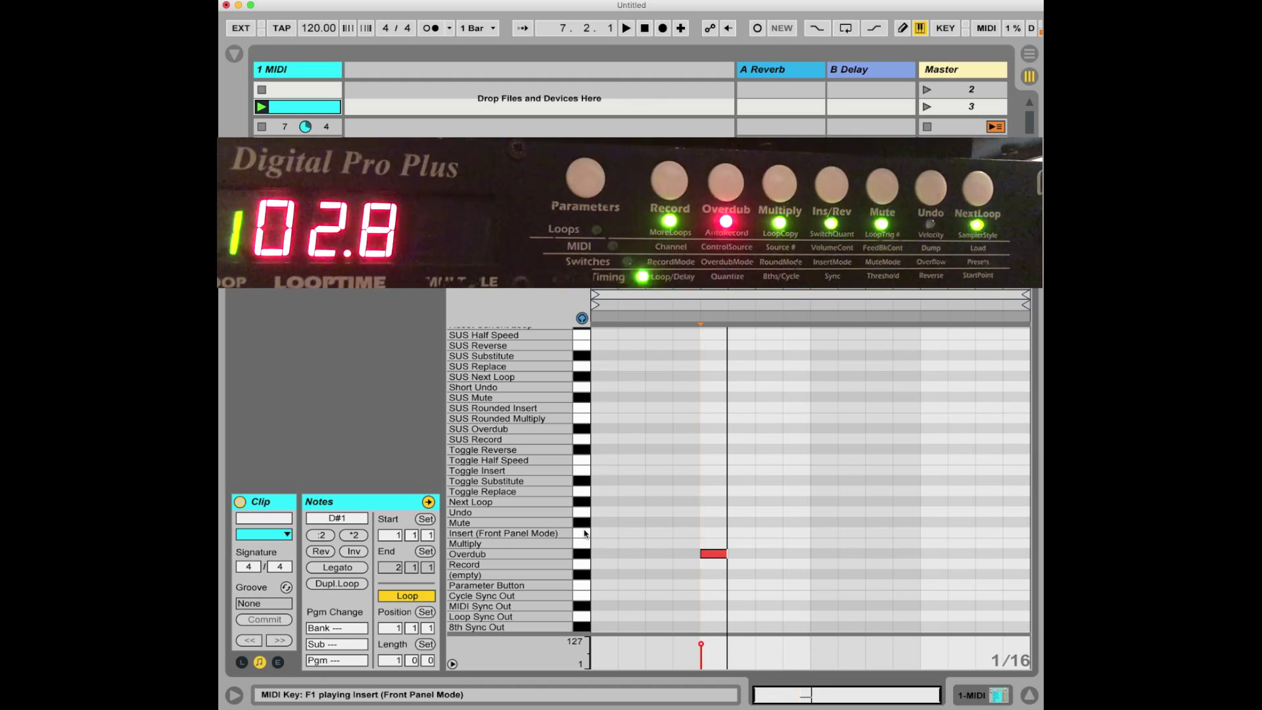
left_click(584, 534)
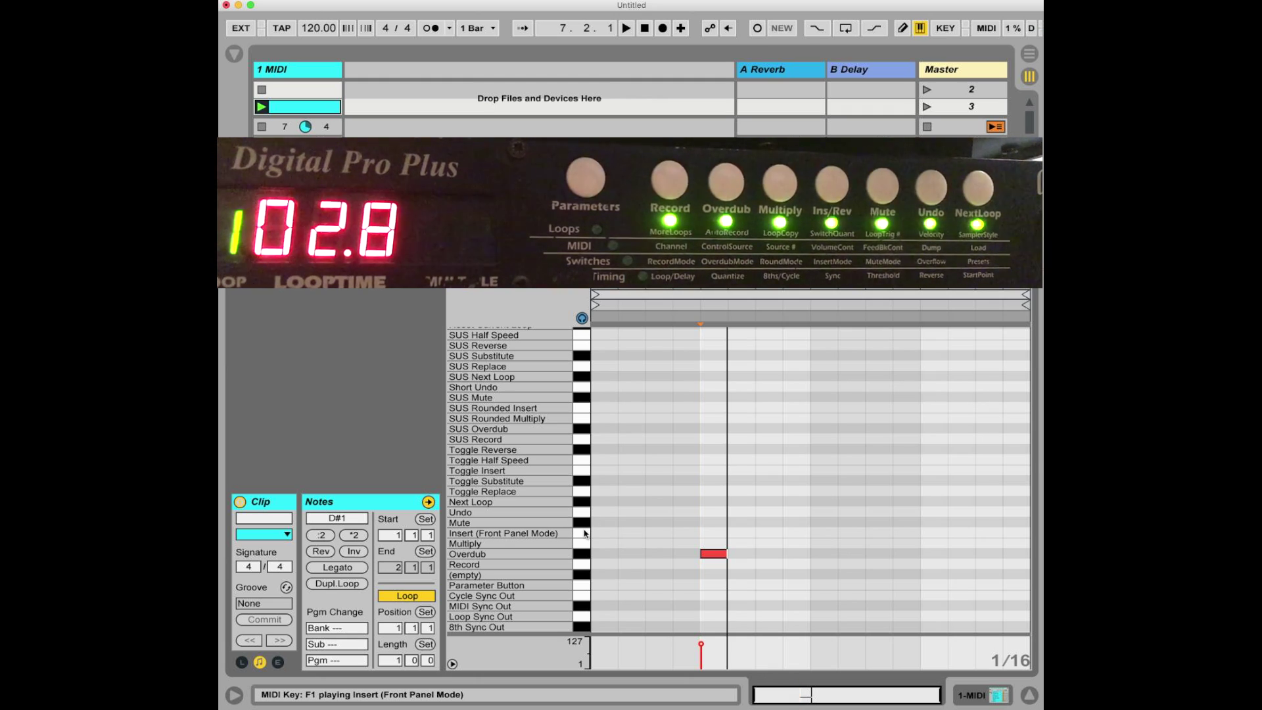
Record a two-second Echoplex loop with the Record key, then trigger Multiply and Insert.
left_click(581, 564)
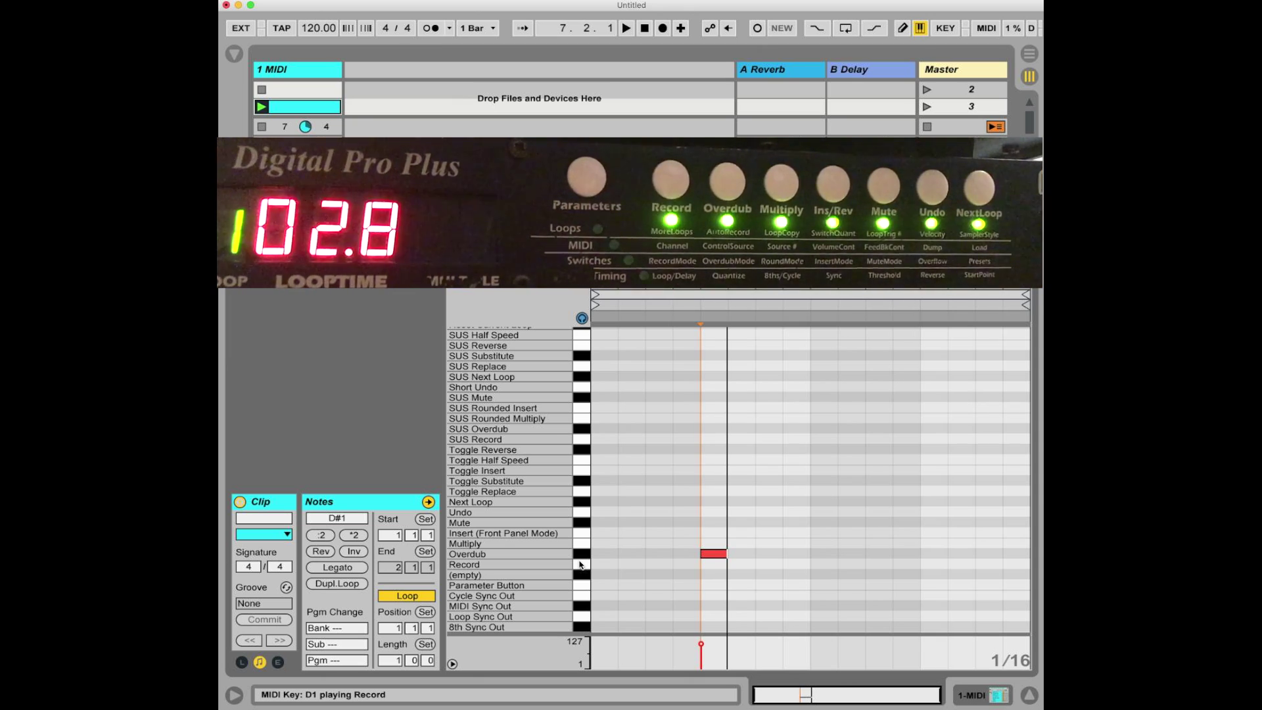
left_click(581, 564)
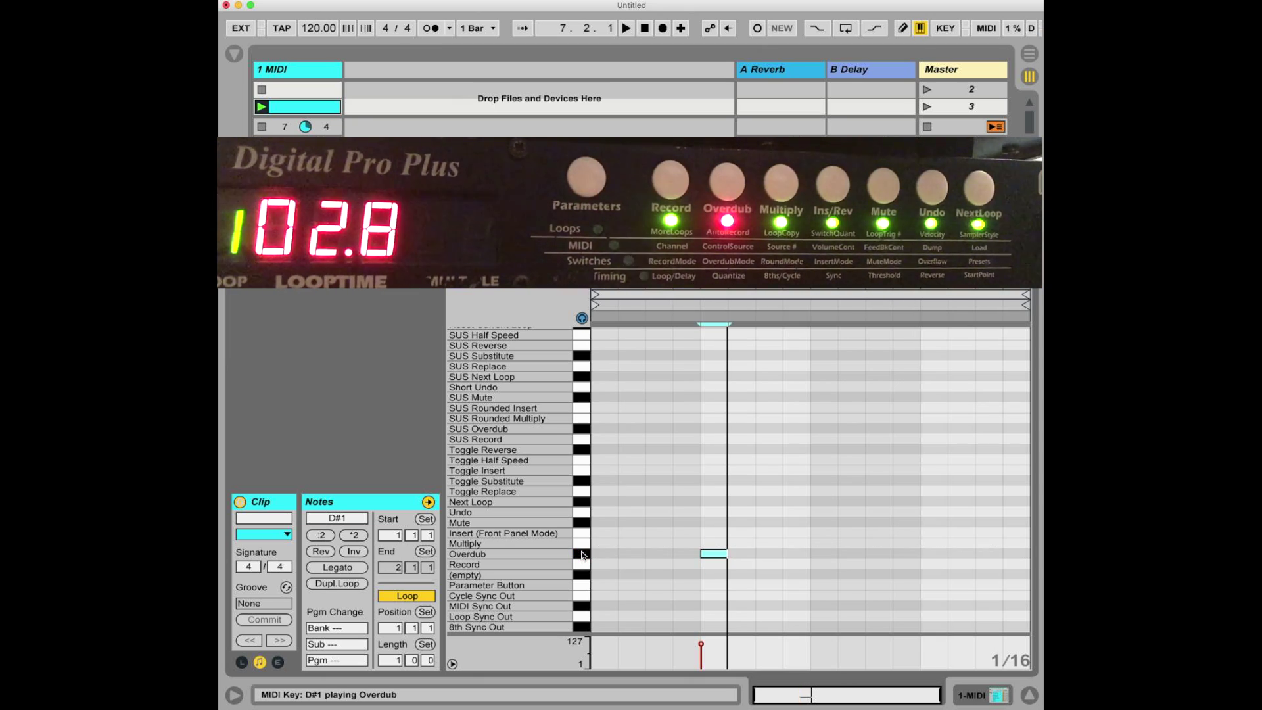
left_click(581, 565)
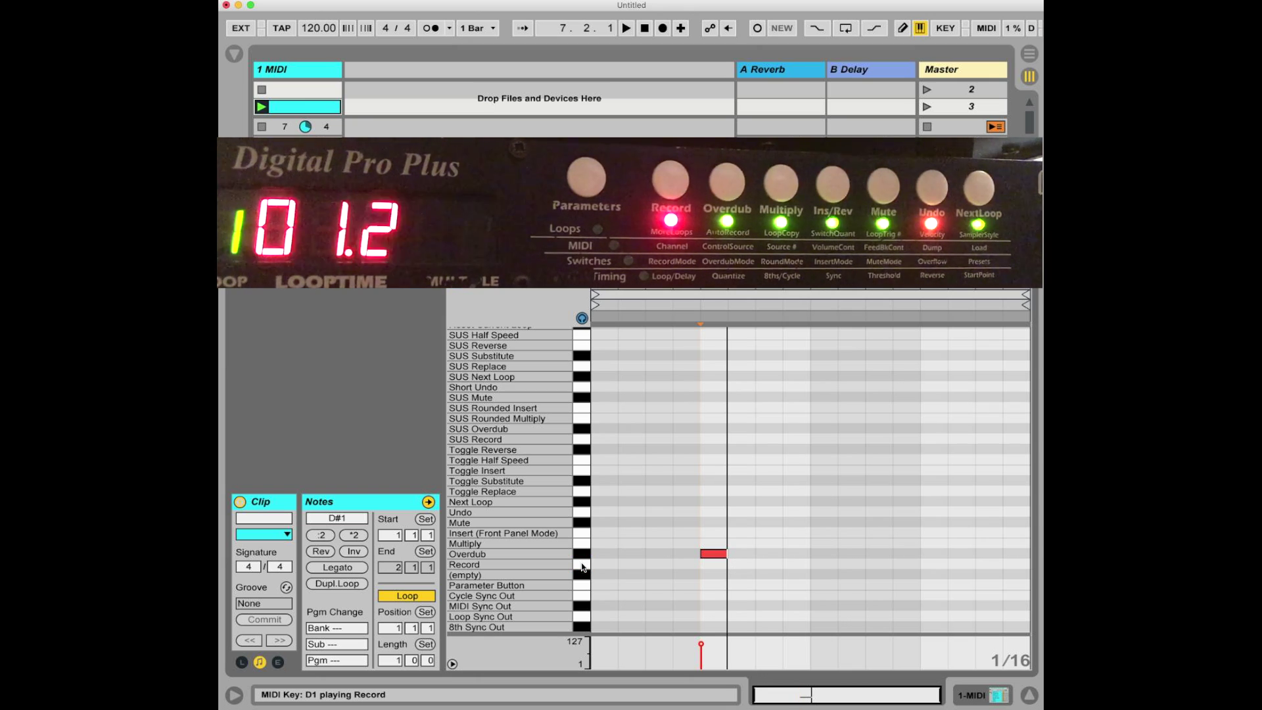
left_click(582, 566)
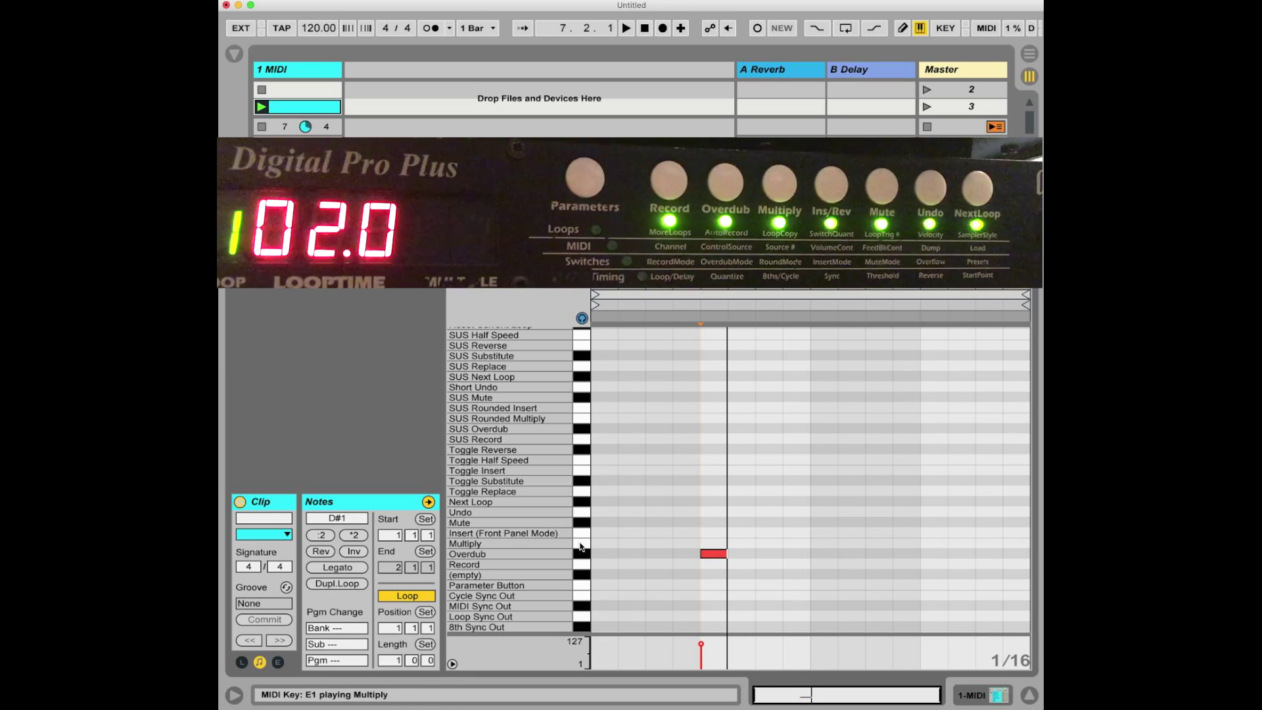
left_click(581, 547)
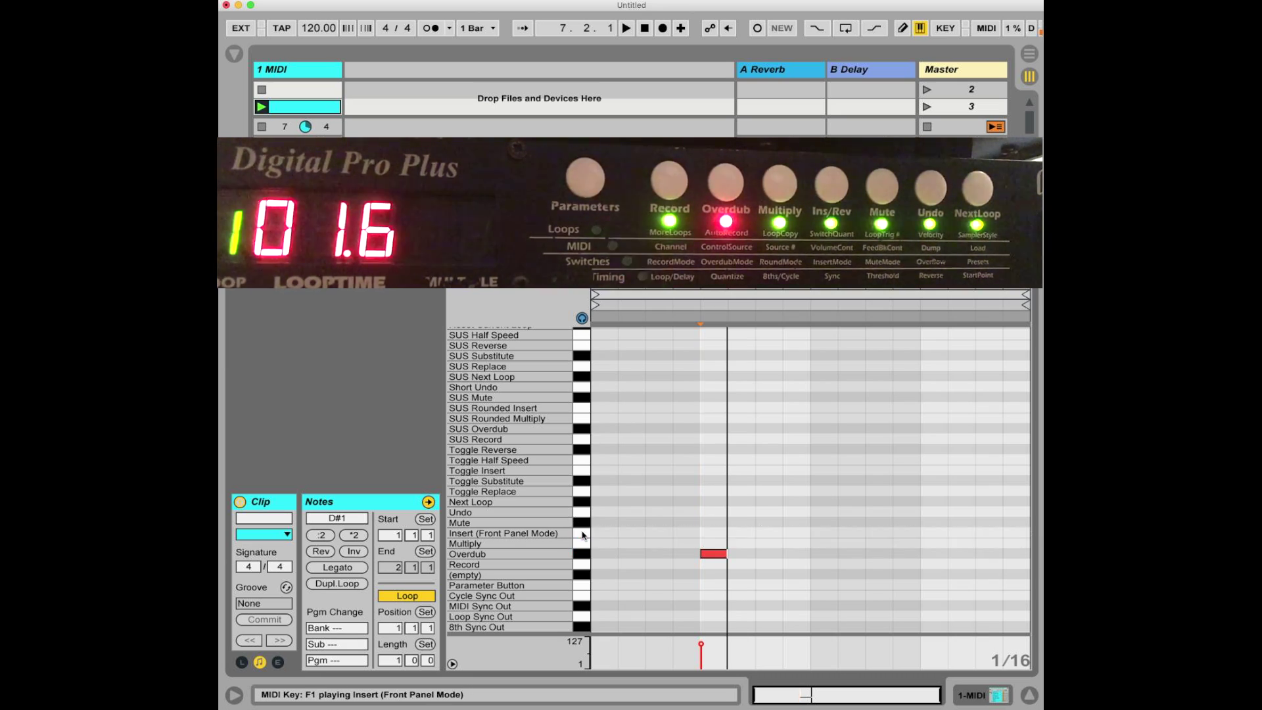
left_click(582, 536)
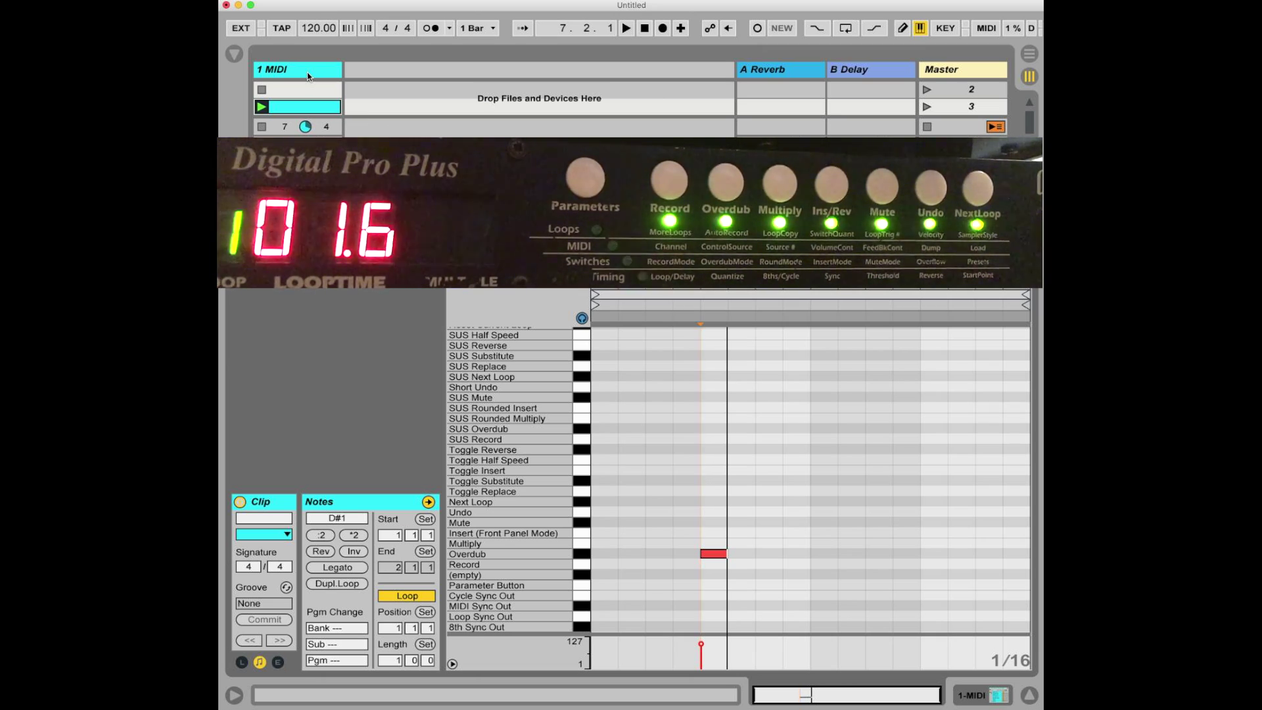
left_click(308, 72)
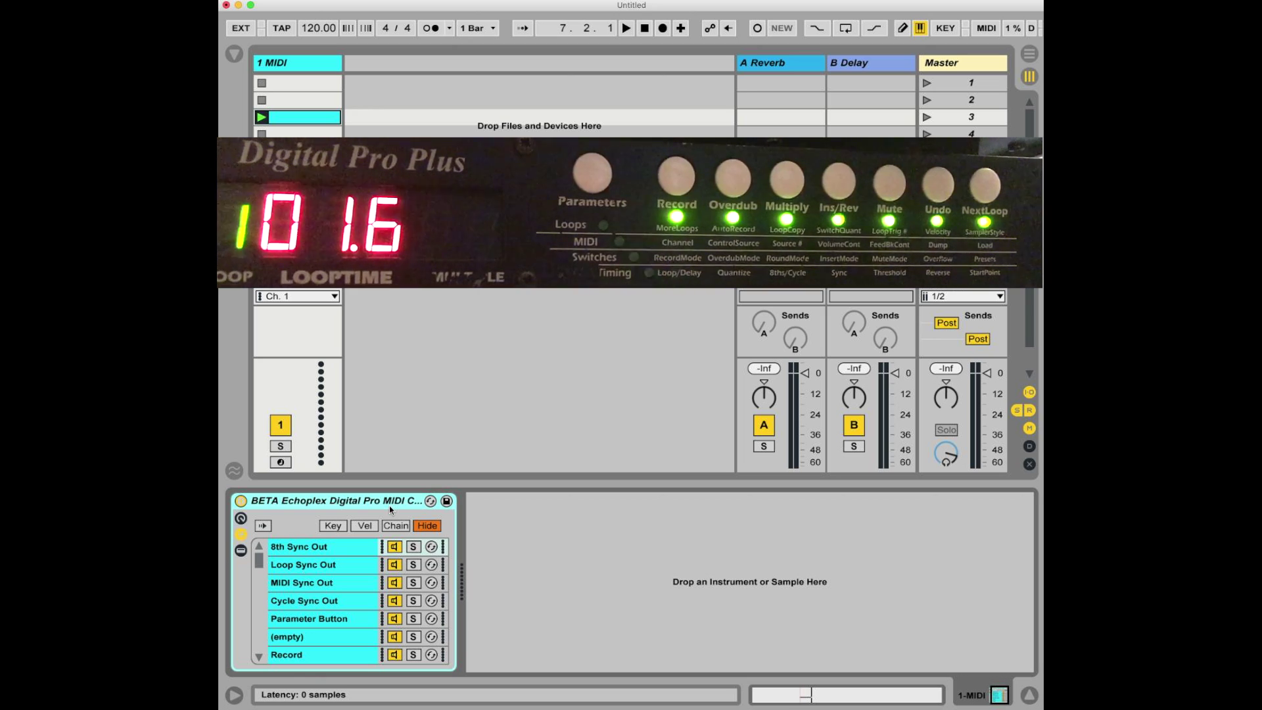
Show the rack's chain key zones and select all chains, starting from the Sync Out chain.
left_click(333, 525)
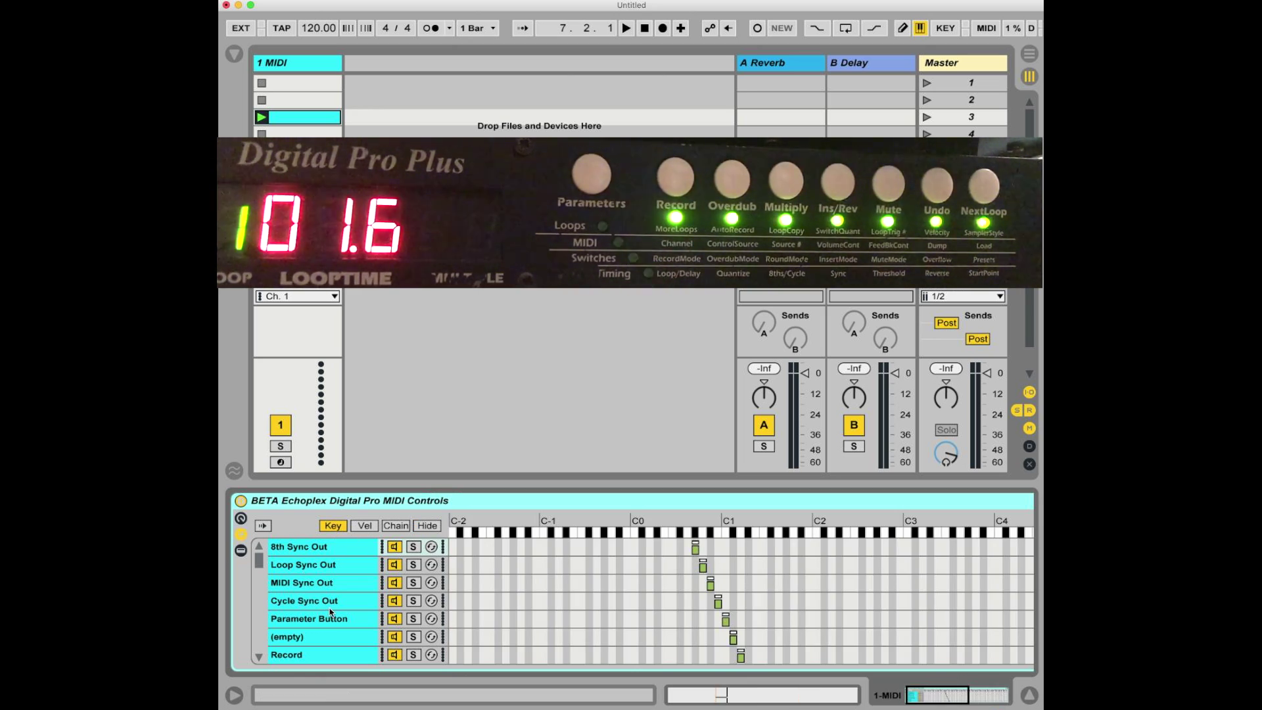
scroll(337, 564, "down", 3)
scroll(339, 578, "up", 3)
left_click(336, 551)
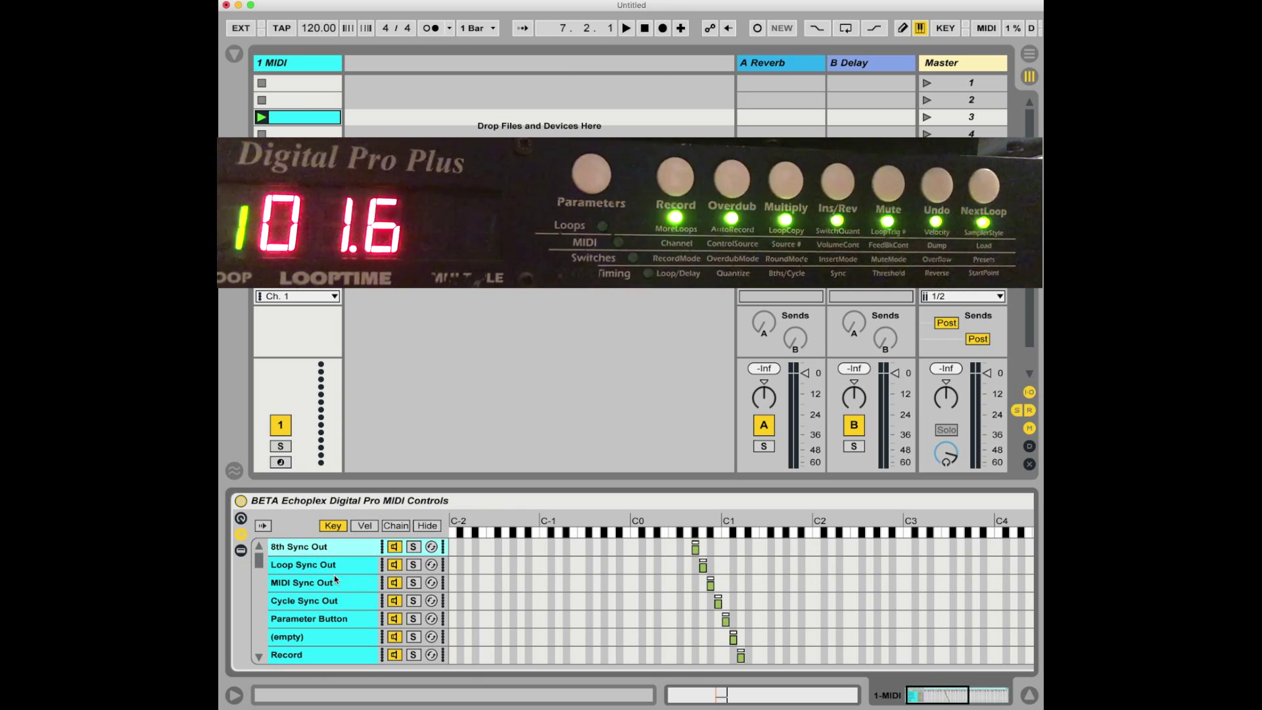
scroll(335, 580, "down", 8)
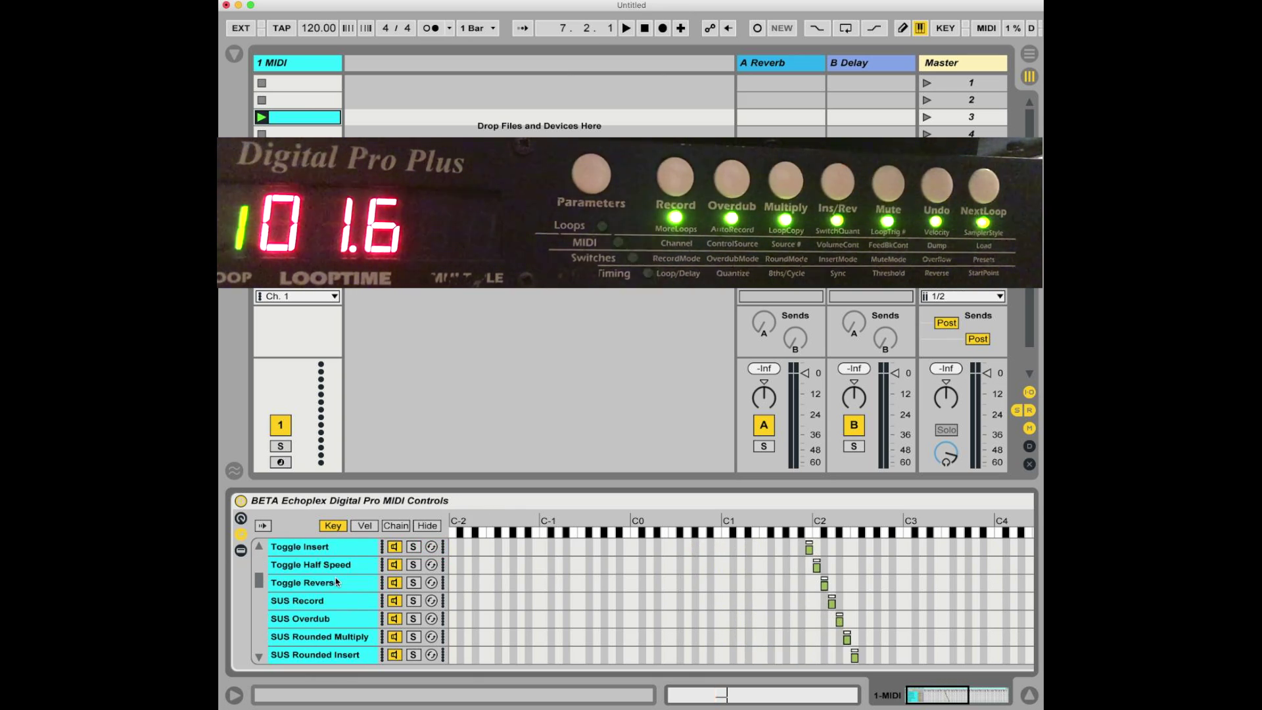
scroll(337, 582, "down", 10)
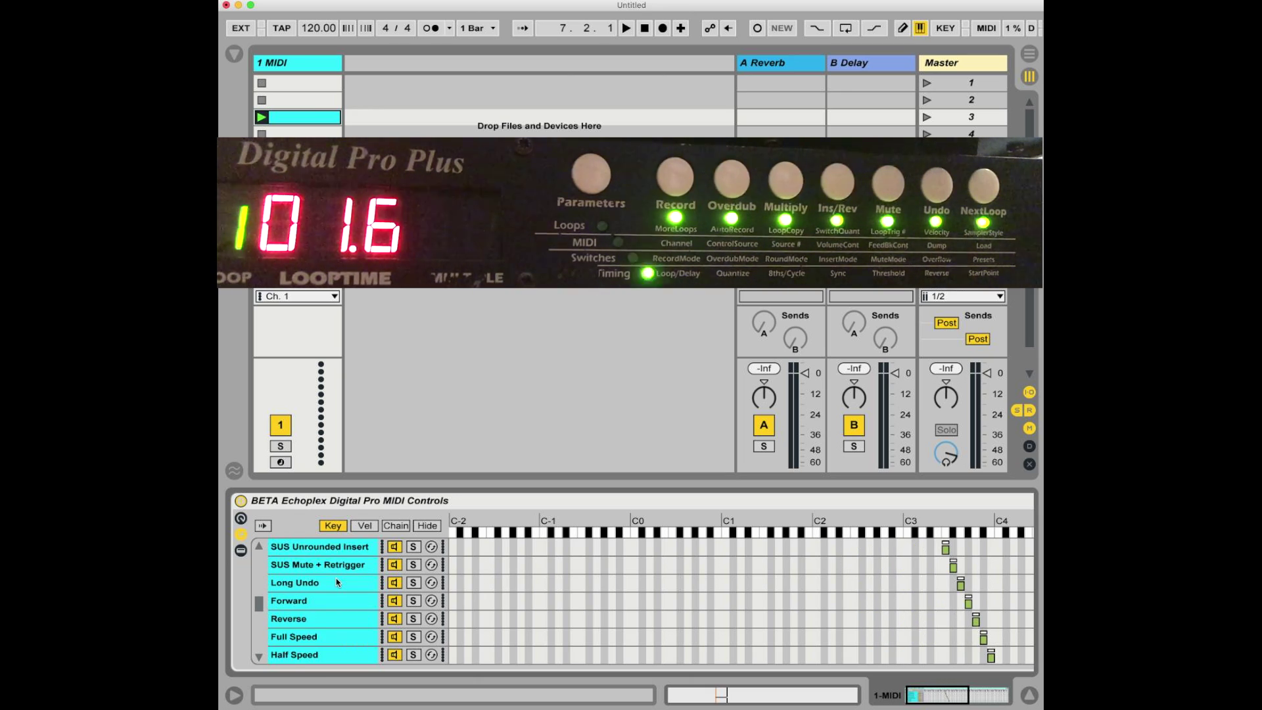
scroll(337, 581, "down", 10)
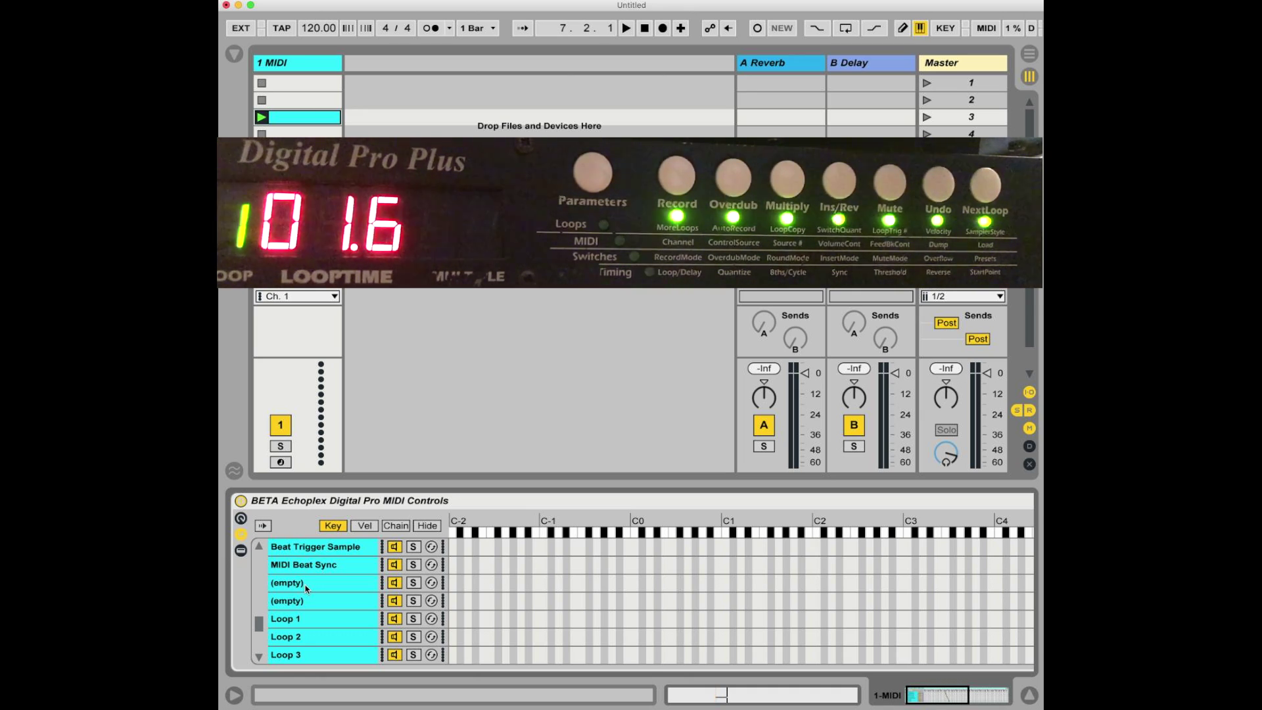
left_click(307, 586, "shift")
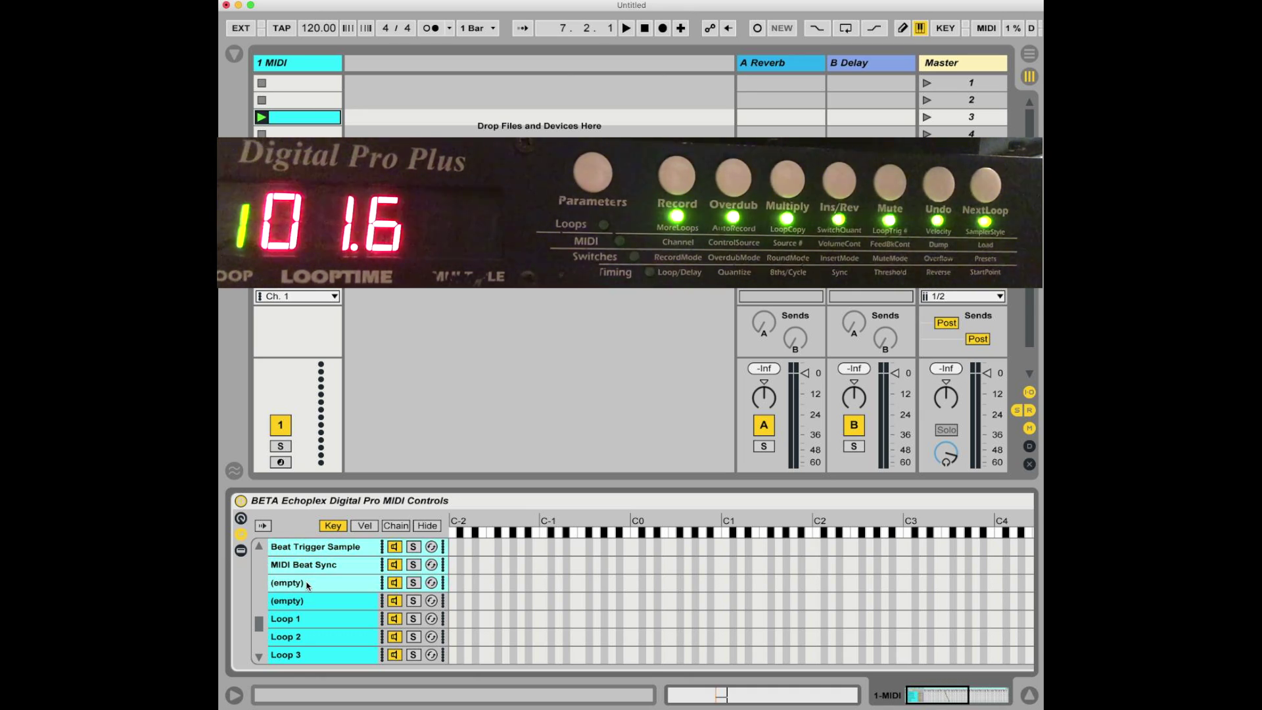
Drag the selected key zones about two semitones higher so they start at C#2.
scroll(309, 585, "up", 10)
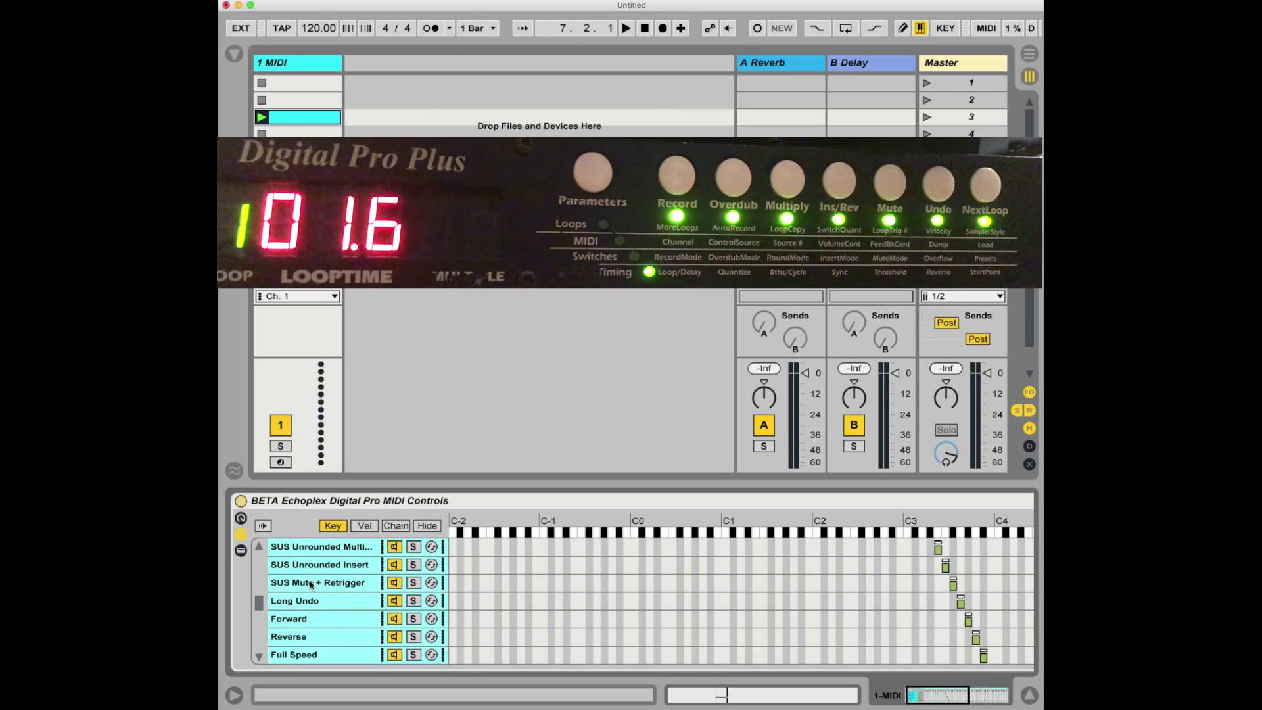
scroll(312, 585, "up", 6)
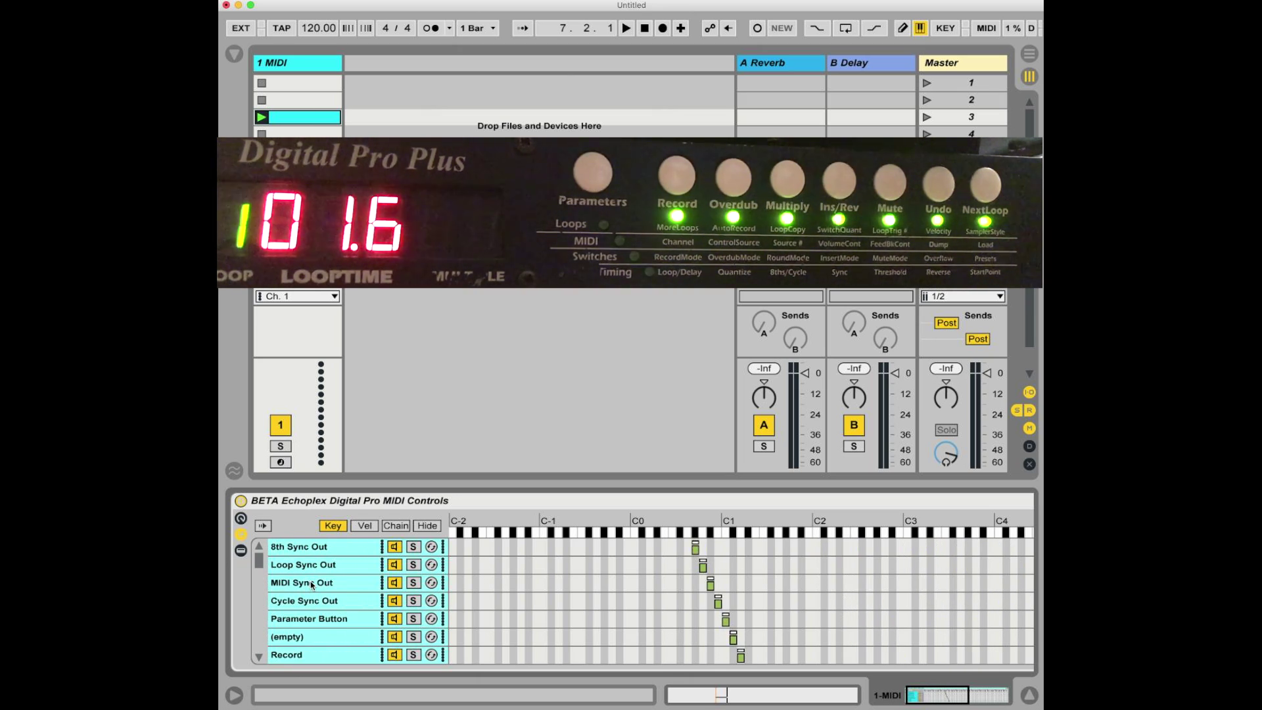
scroll(312, 585, "down", 15)
scroll(312, 585, "up", 9)
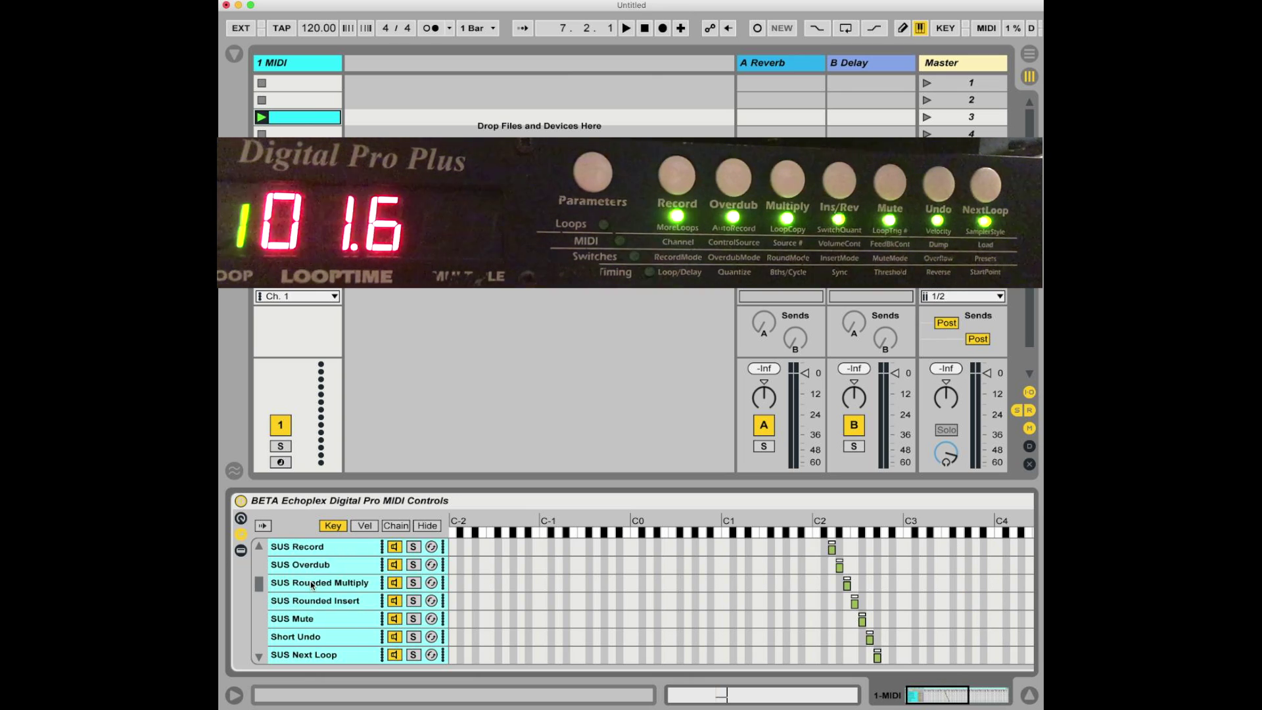
scroll(312, 585, "up", 3)
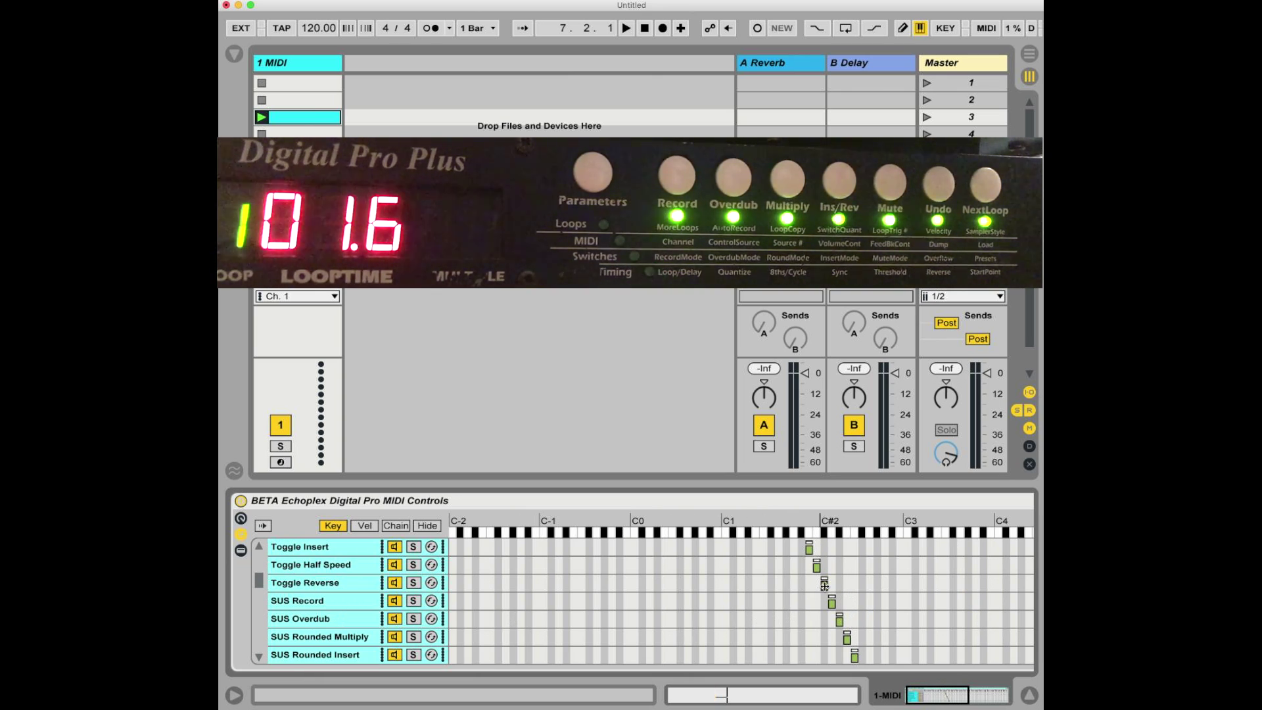
left_click(824, 586)
left_click_drag(825, 586, 838, 586)
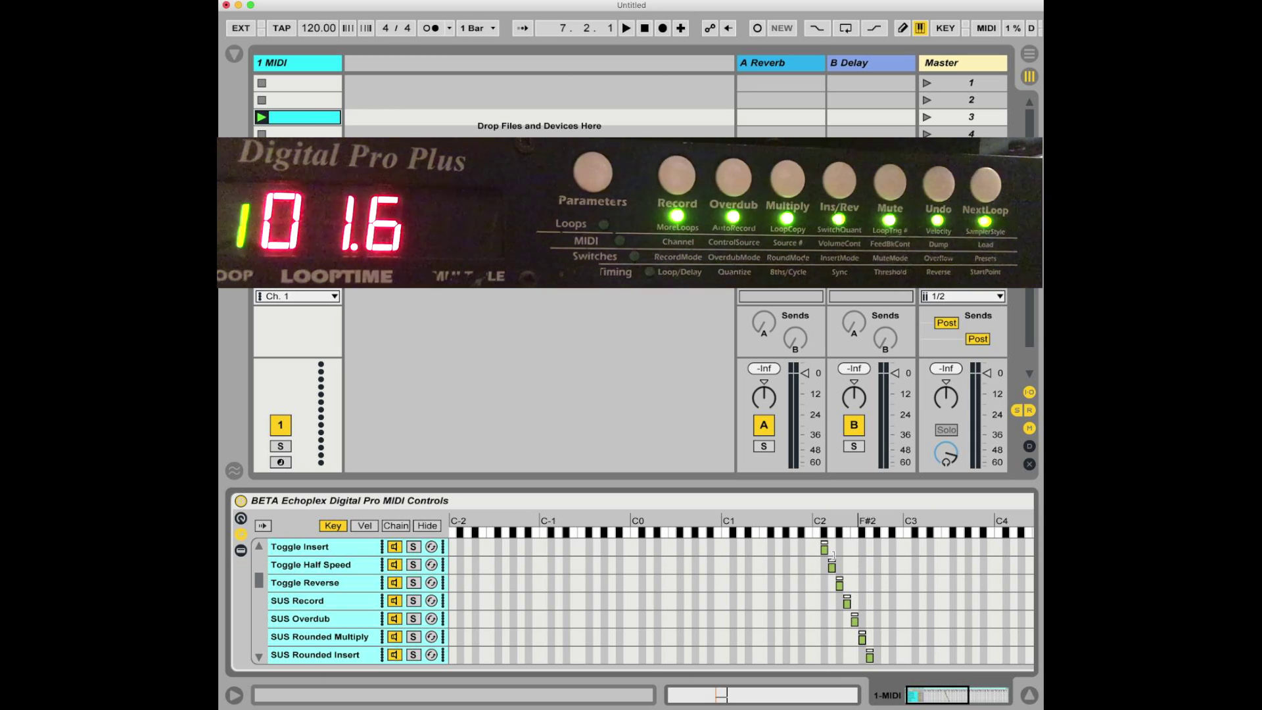
Reopen the clip's notes and record a new two-second Echoplex loop with the Record and Overdub keys.
double_click(303, 120)
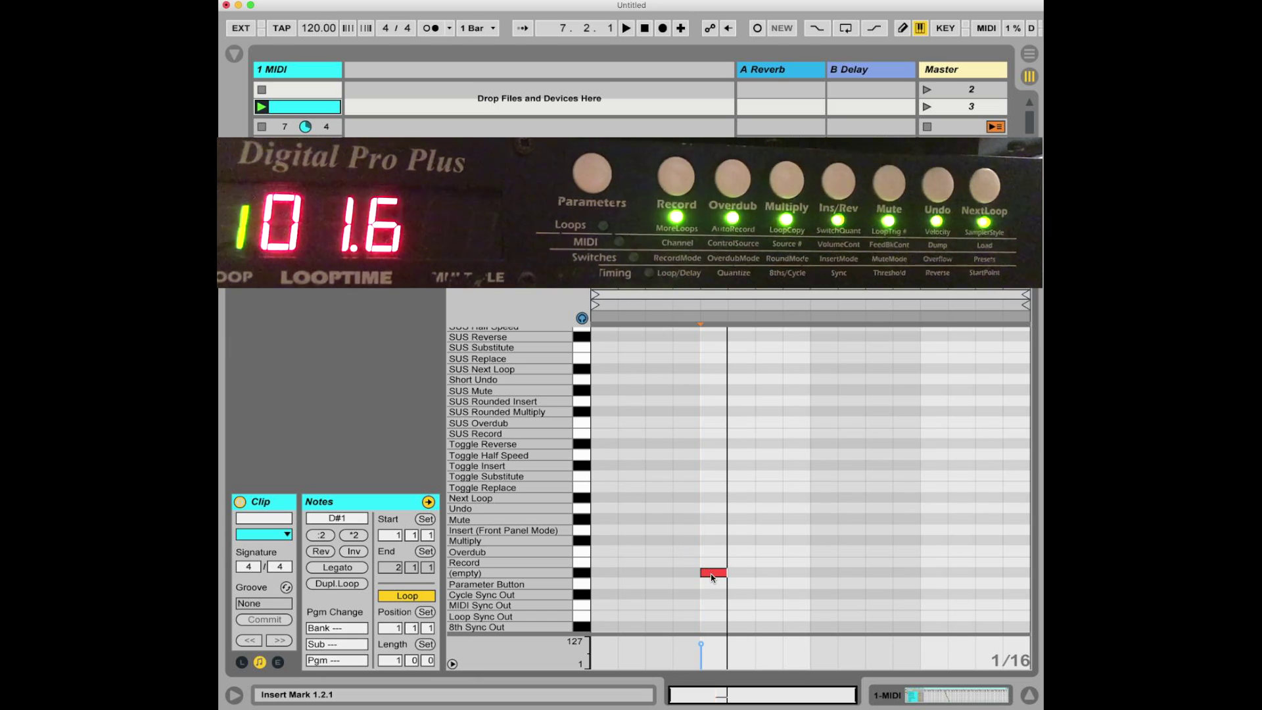
left_click(582, 554)
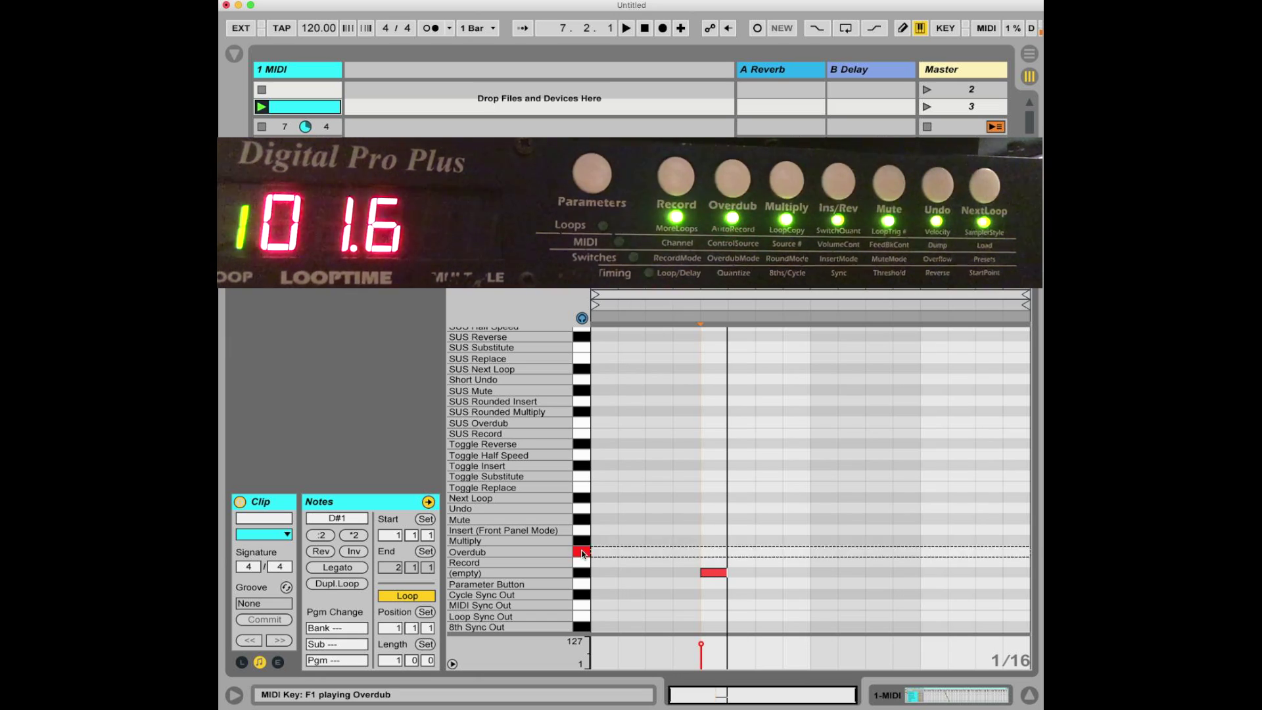
left_click(581, 564)
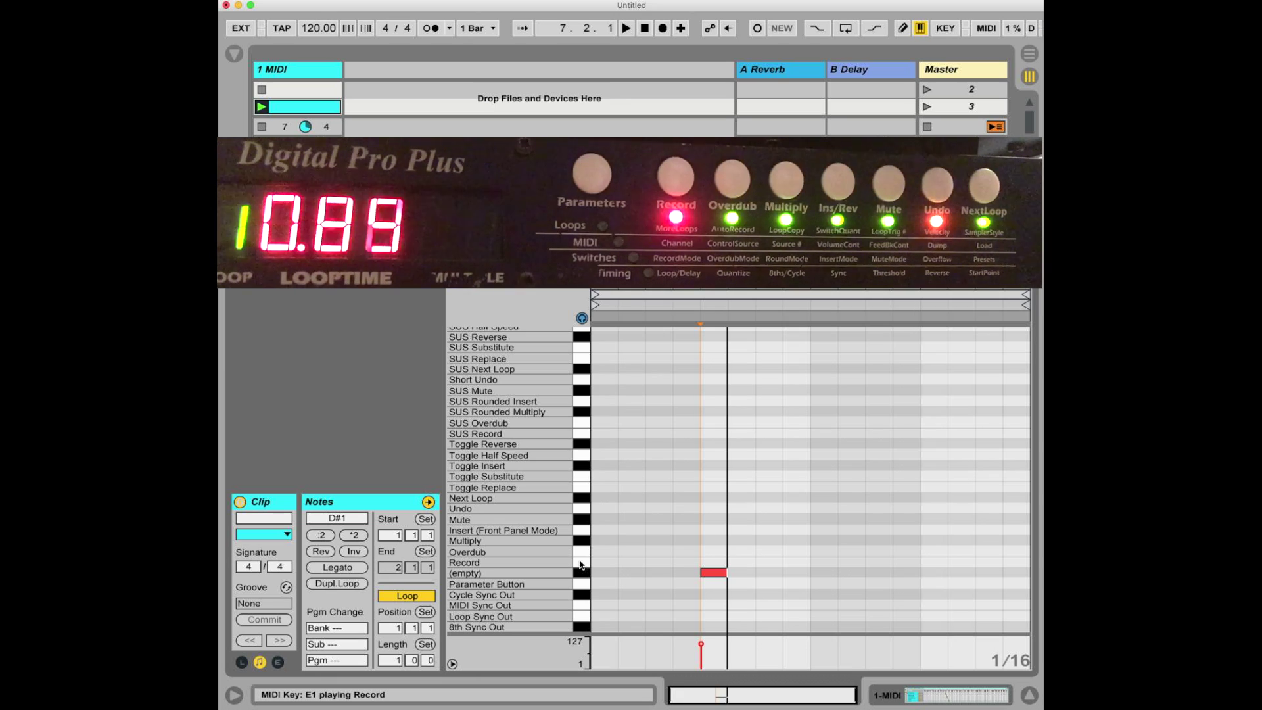
left_click(581, 552)
left_click(583, 562)
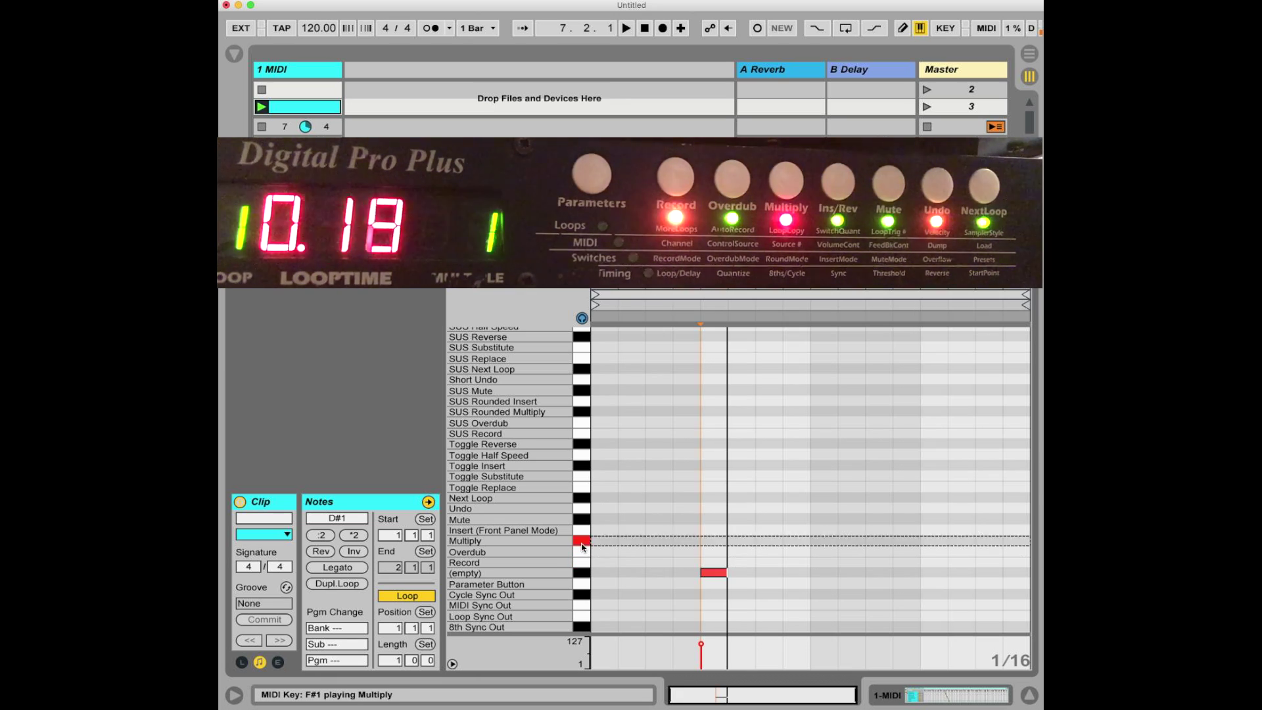
left_click(583, 562)
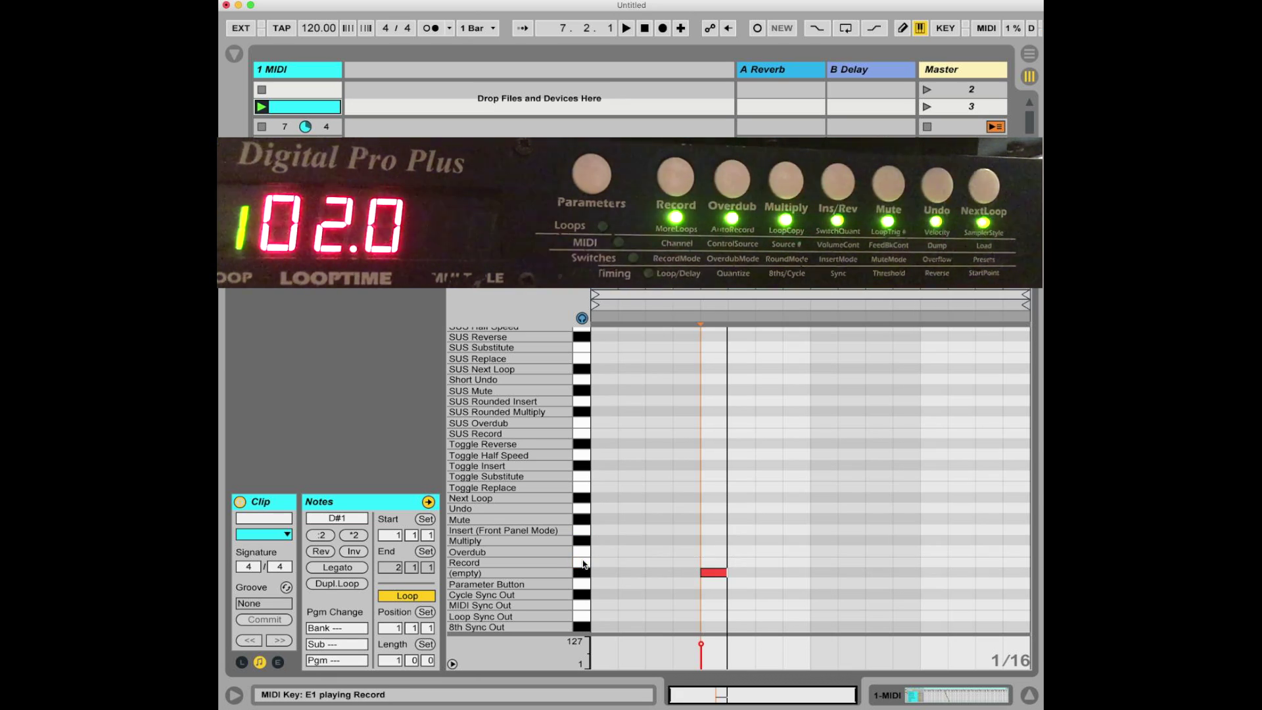
Audition the Mute and nearby function keys, trigger Next Loop, and return to the track's rack.
left_click(583, 519)
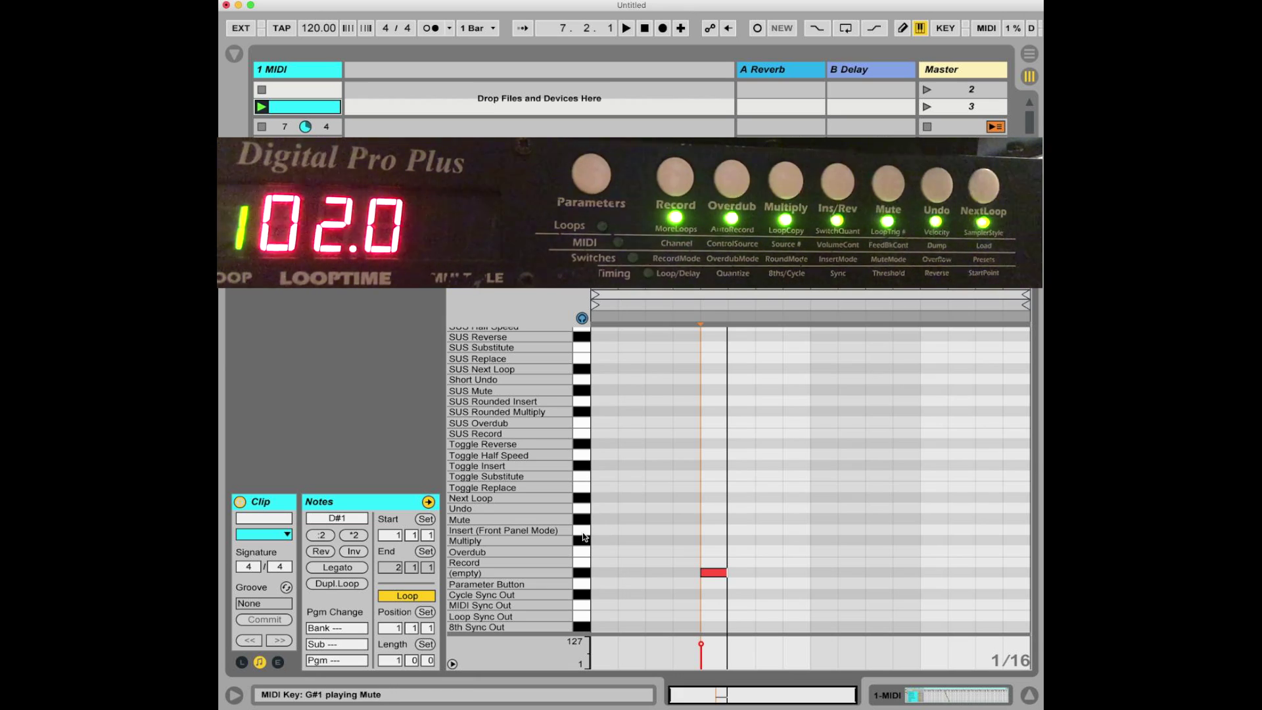
left_click(582, 552)
left_click(582, 498)
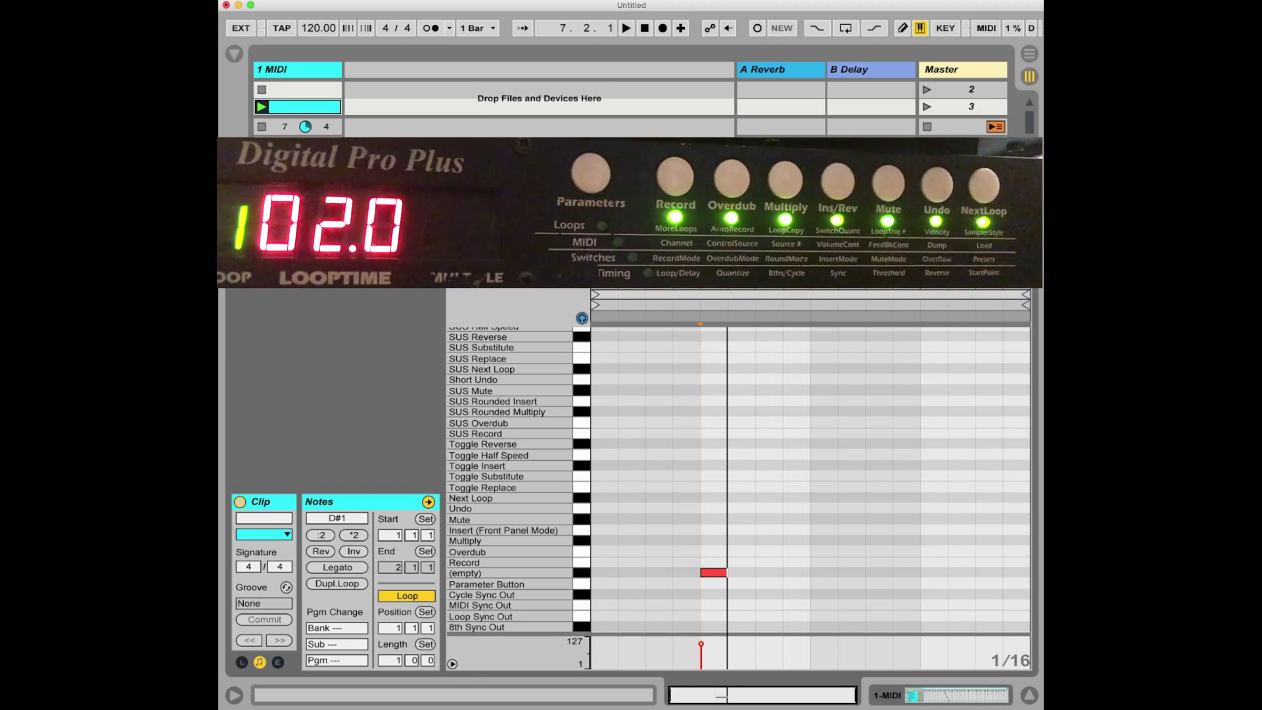
left_click(300, 66)
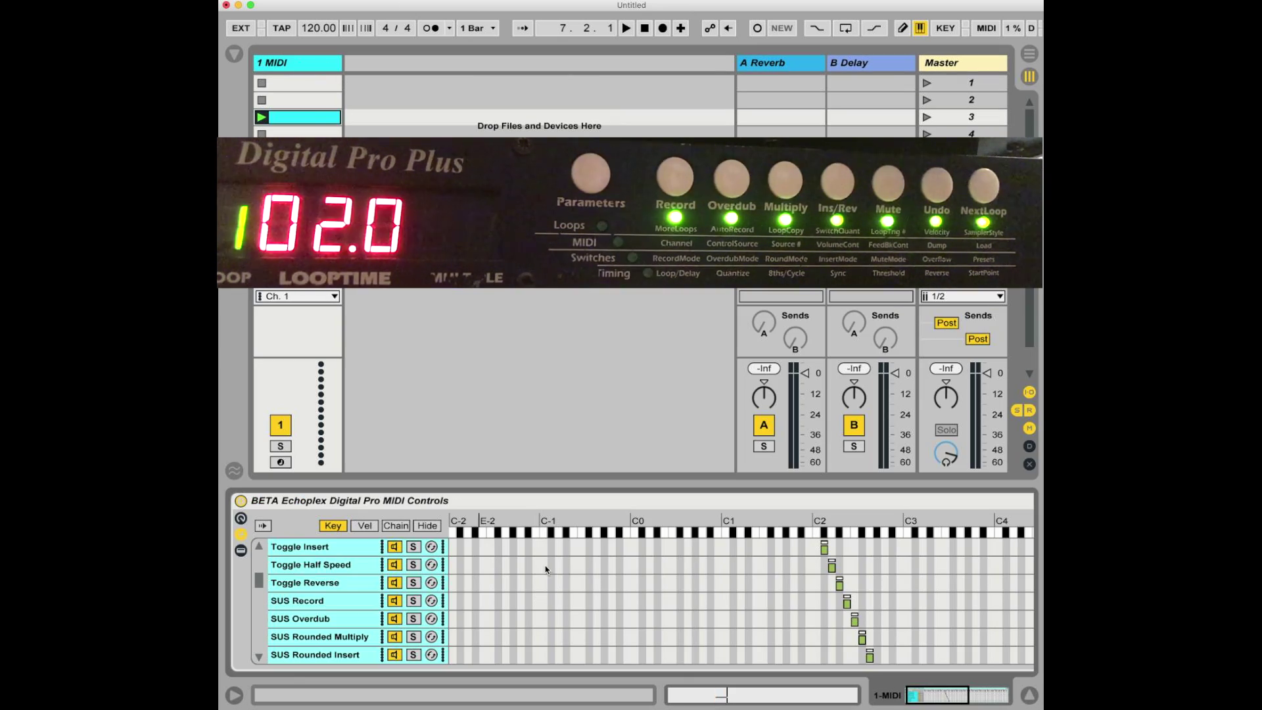
scroll(399, 596, "up", 5)
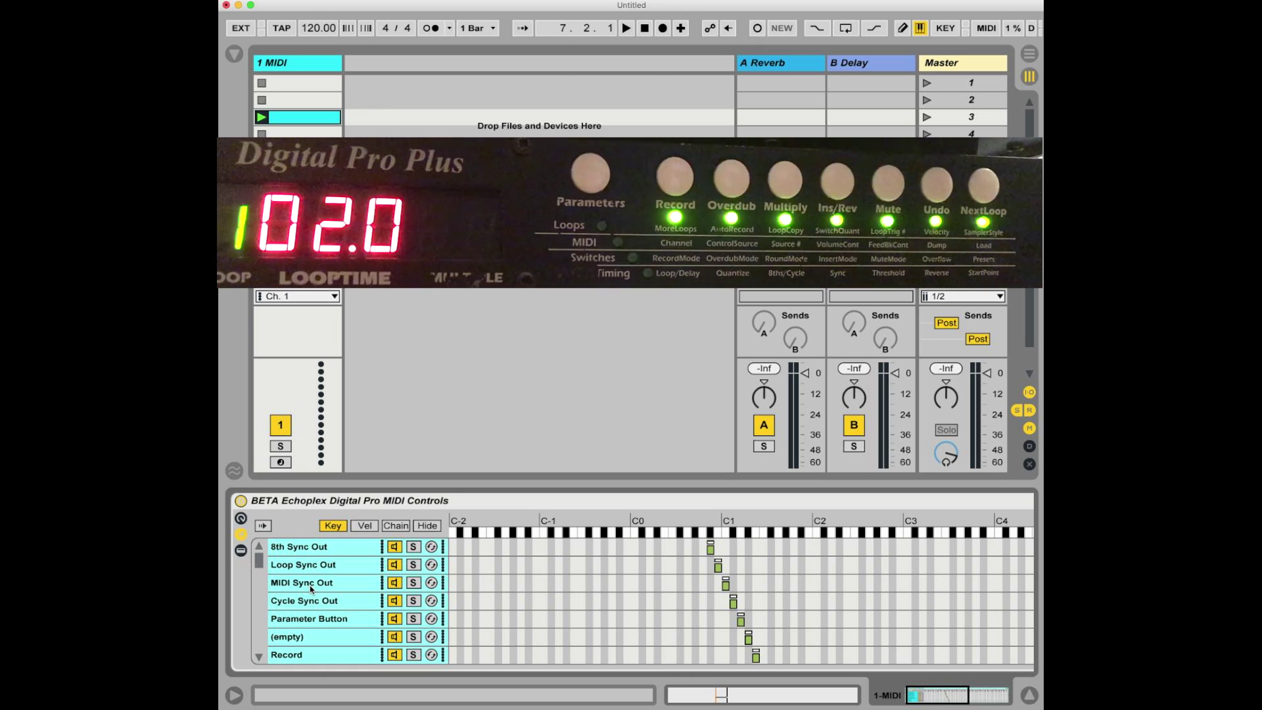
scroll(312, 588, "down", 8)
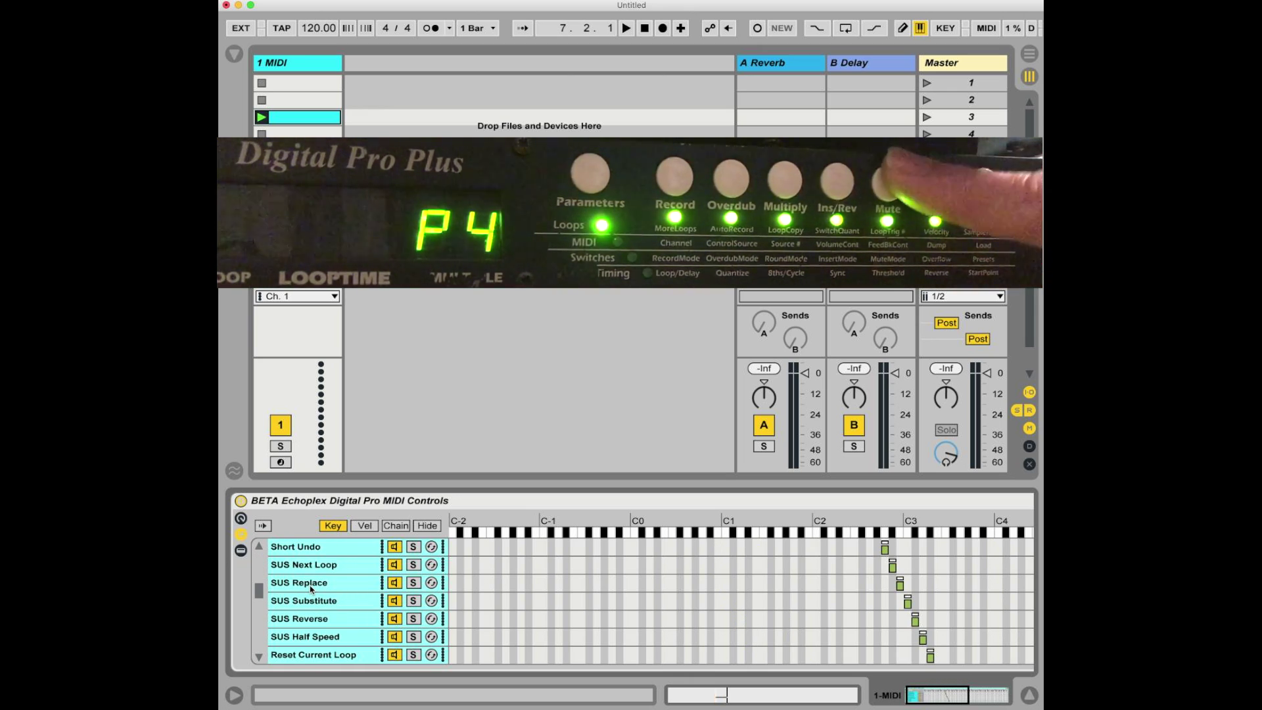
scroll(312, 589, "down", 1)
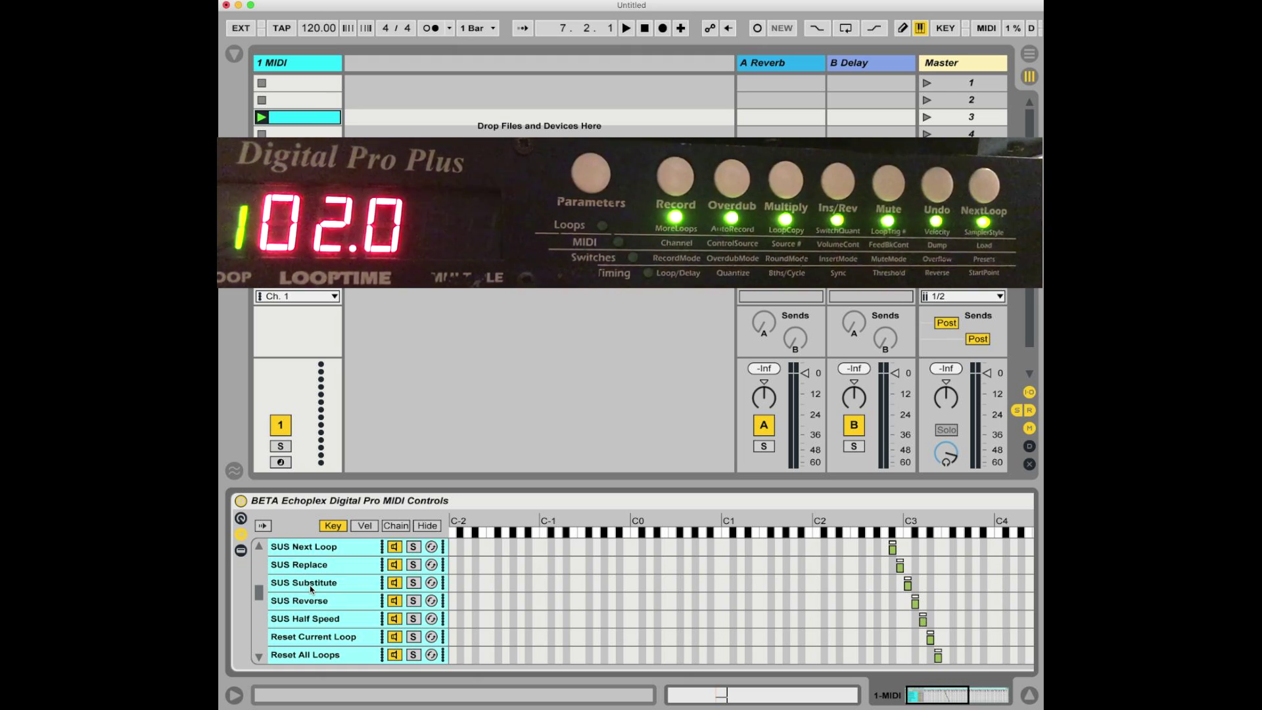
left_click(329, 504)
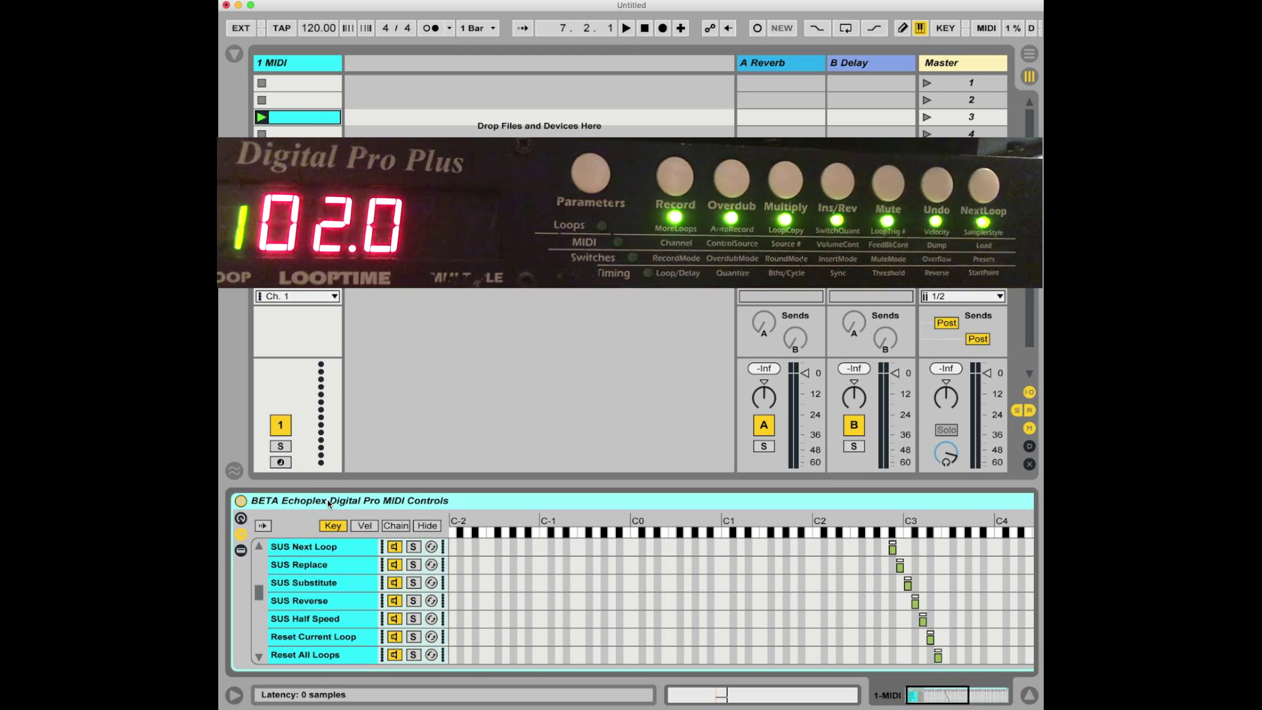
Delete the Echoplex device and load BETA Echoplex Digital Pro MIDI Controls.adg from Finder onto the MIDI track.
key("Delete")
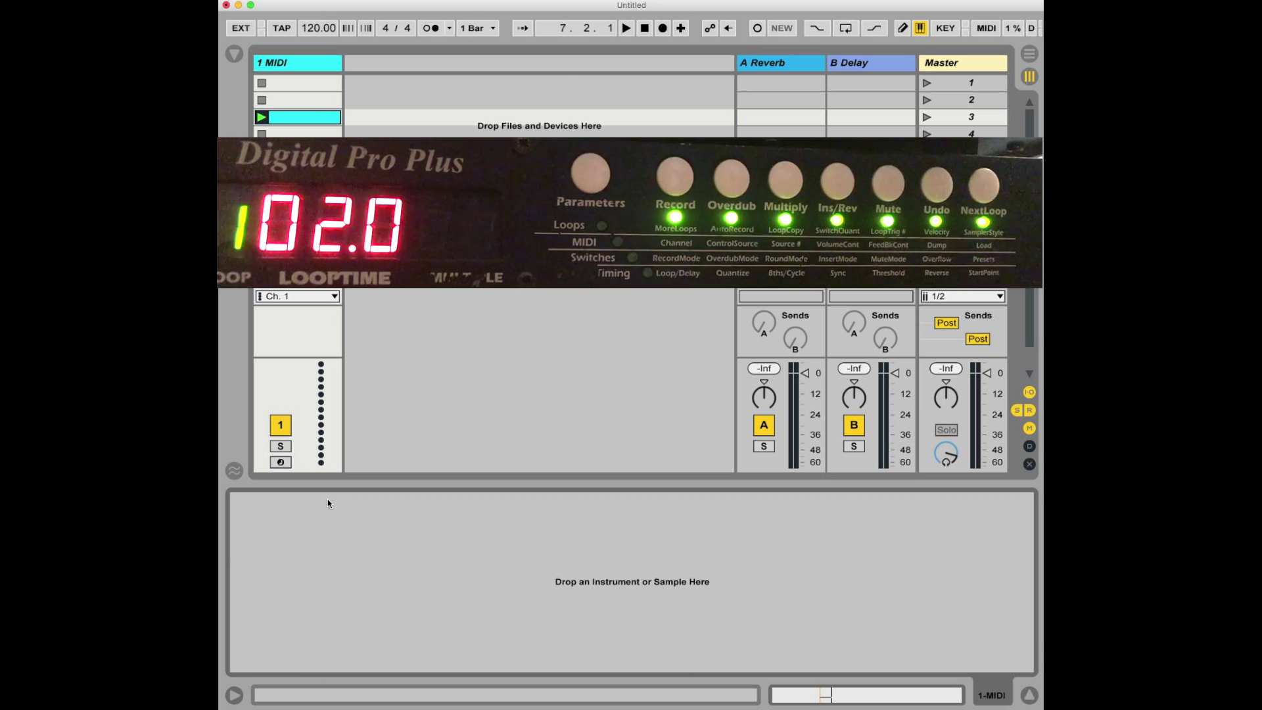
key("super+Tab")
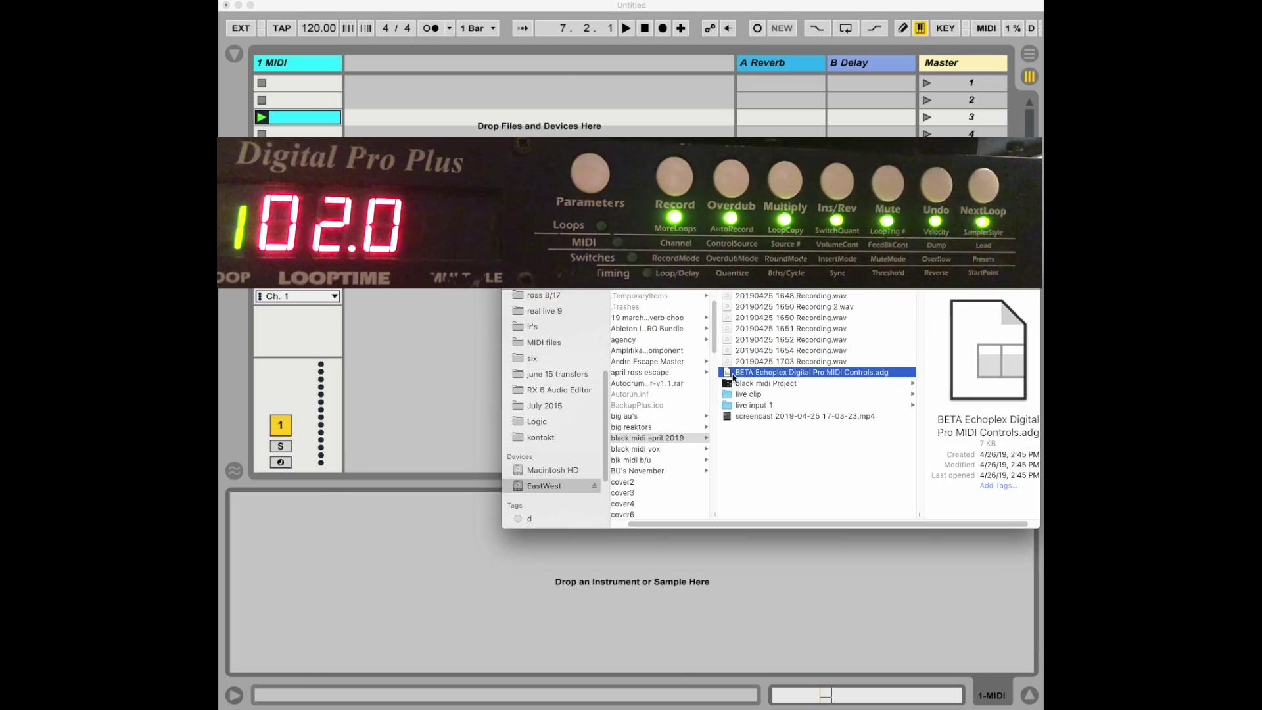
left_click_drag(729, 374, 300, 329)
left_click(364, 339)
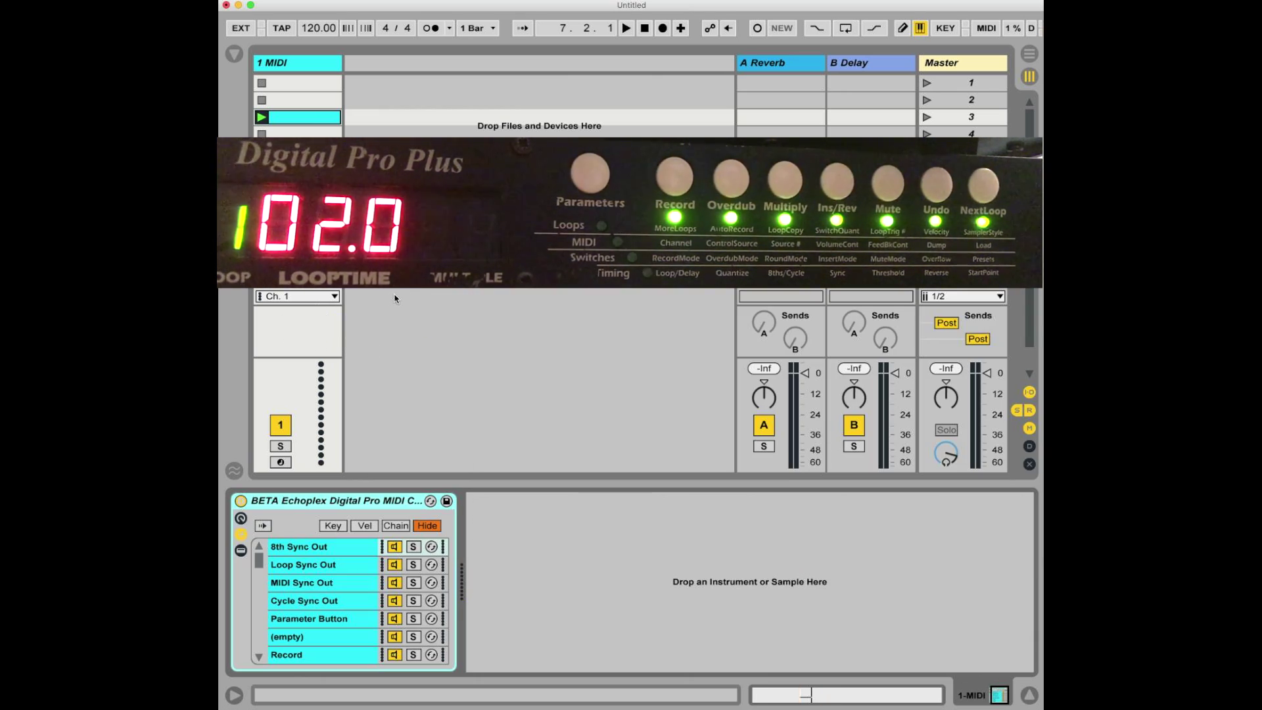
Open the clip's note editor and audition the Reset All Loops, Loop 2, Loop 3 and Loop 4 keys.
left_click(304, 123)
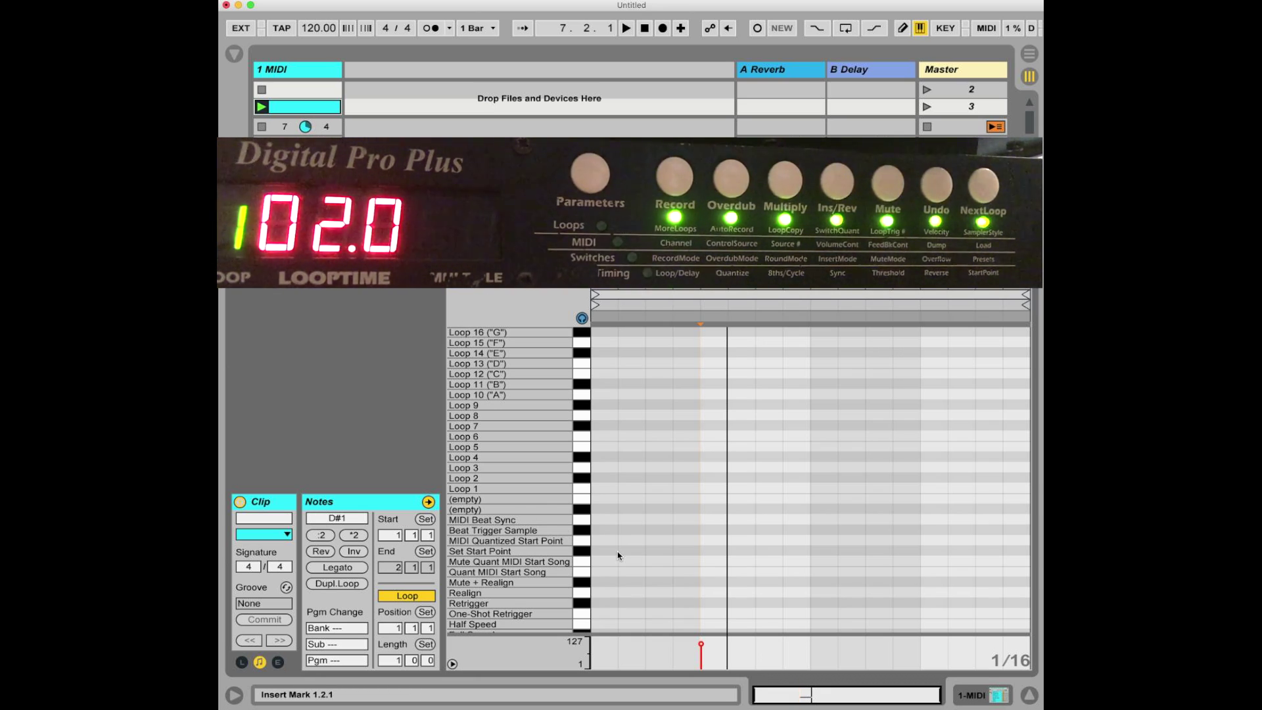
scroll(615, 550, "down", 5)
scroll(628, 520, "down", 5)
left_click(583, 615)
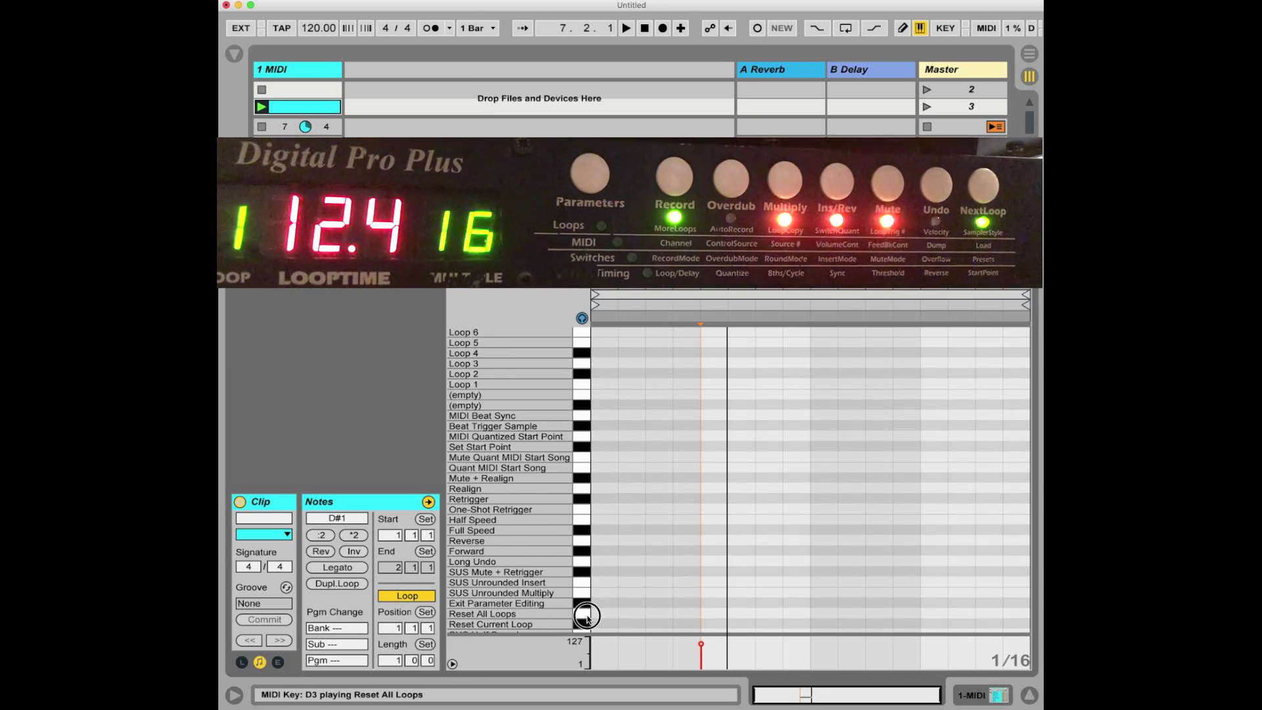
left_click(582, 373)
left_click(582, 367)
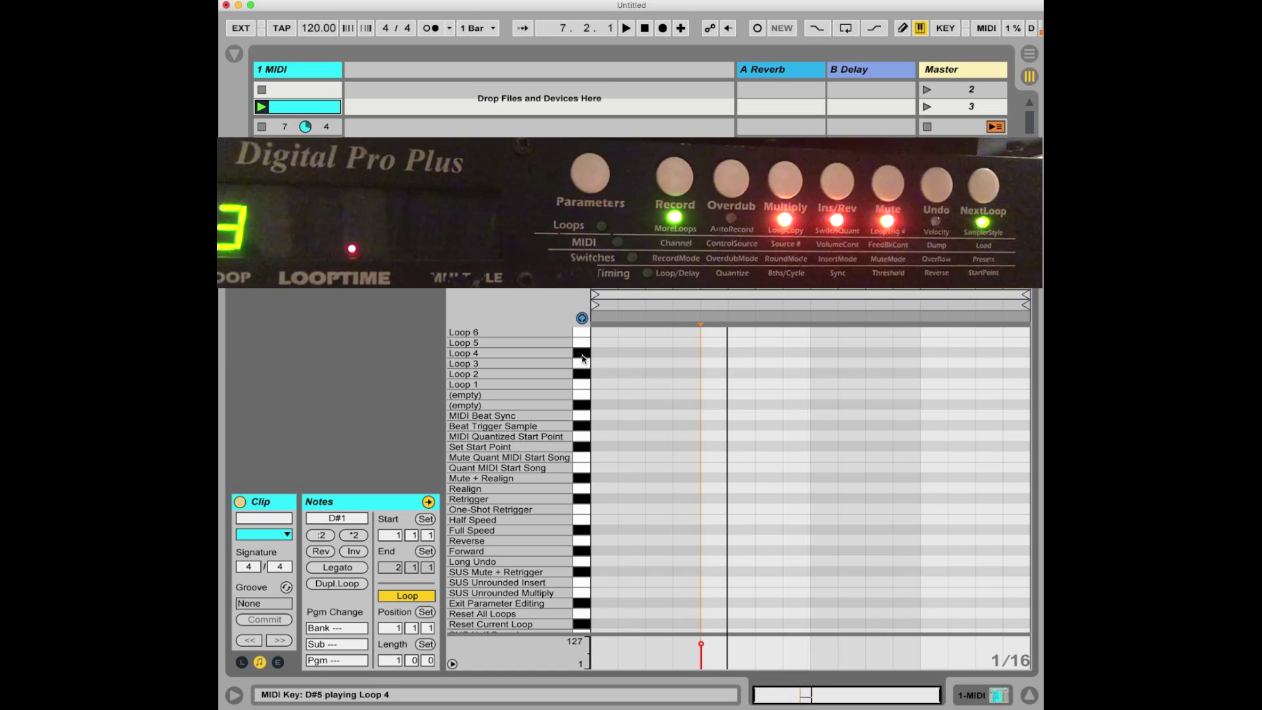
left_click(582, 353)
Audition the lettered upper loop keys, then Loop 8 down through Loop 4.
scroll(568, 385, "up", 5)
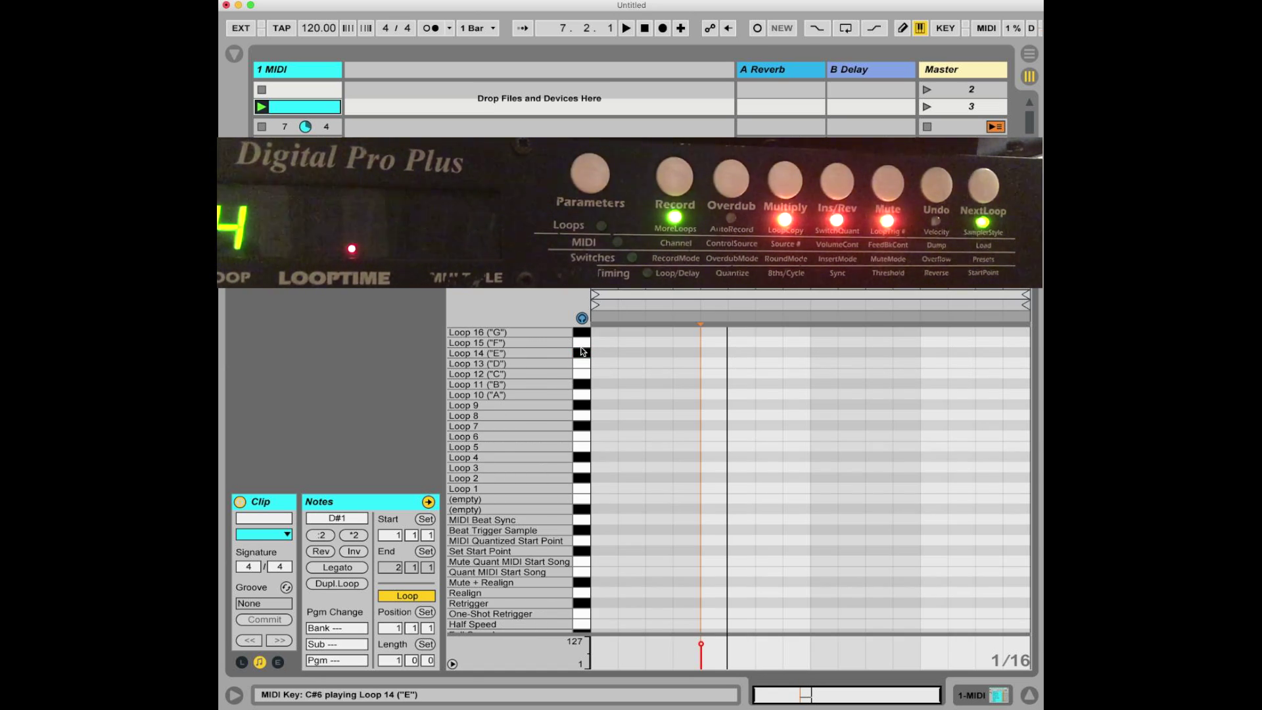
left_click(581, 376)
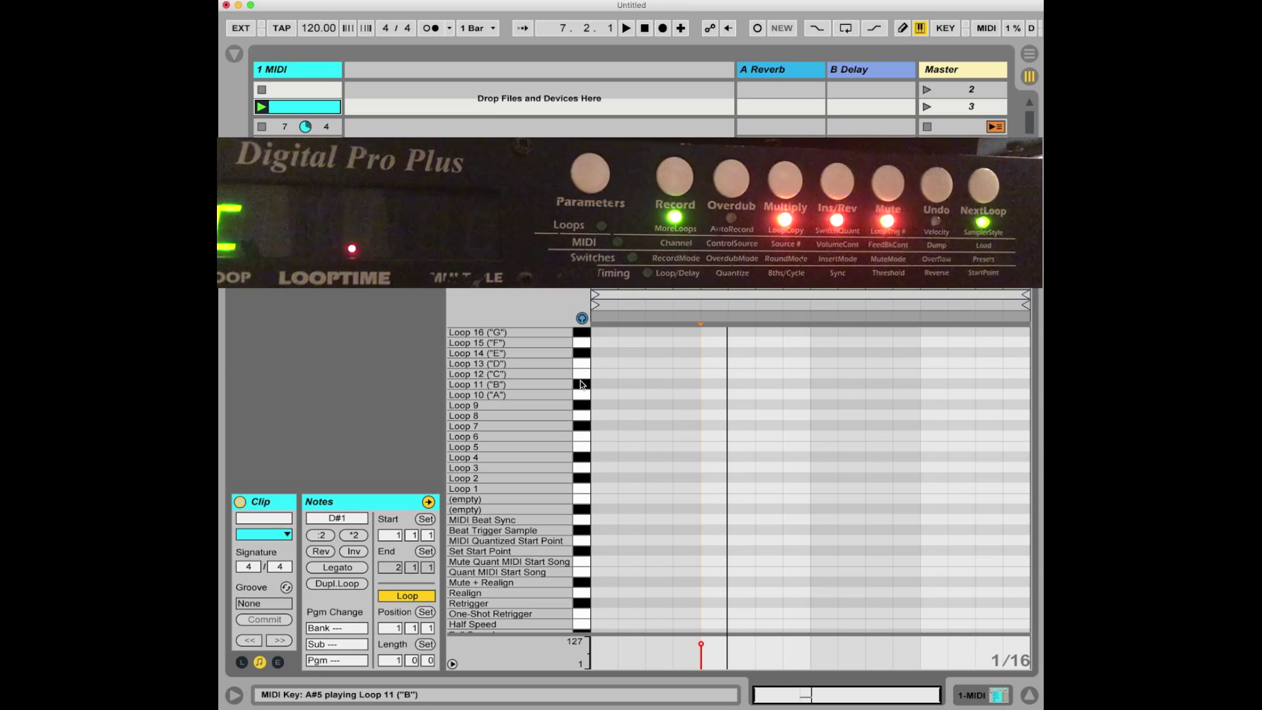
left_click(582, 385)
left_click(585, 417)
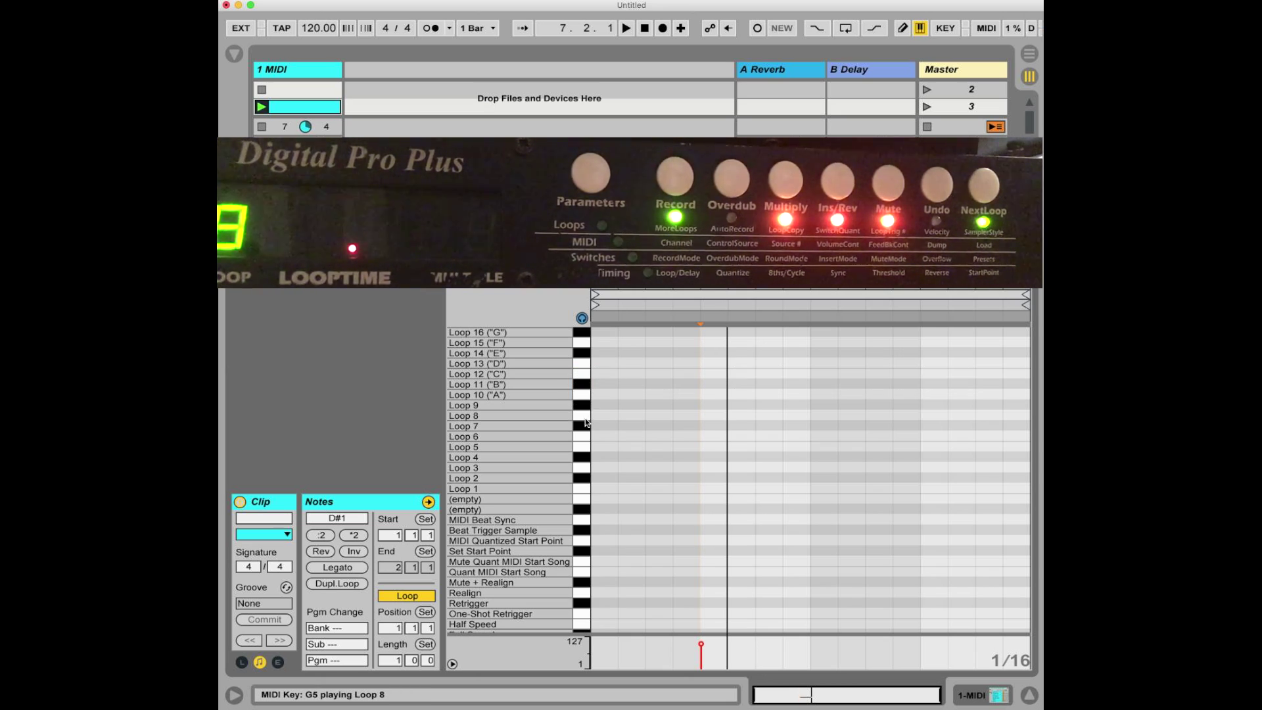
left_click(585, 425)
left_click(585, 436)
left_click(585, 447)
left_click(584, 458)
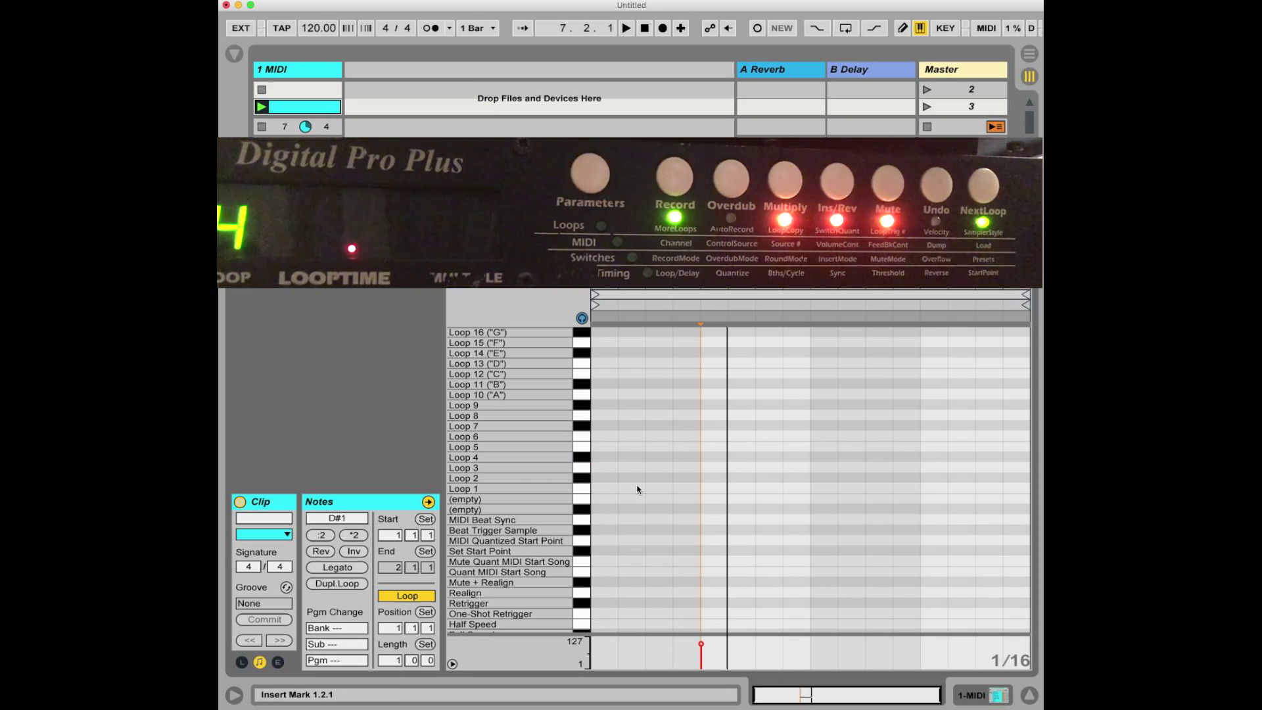
Draw notes on Loop 1, Loop 2 and Loop 3 at 1.2.1, 1.3.1 and 1.4.1, then restart playback.
double_click(701, 488)
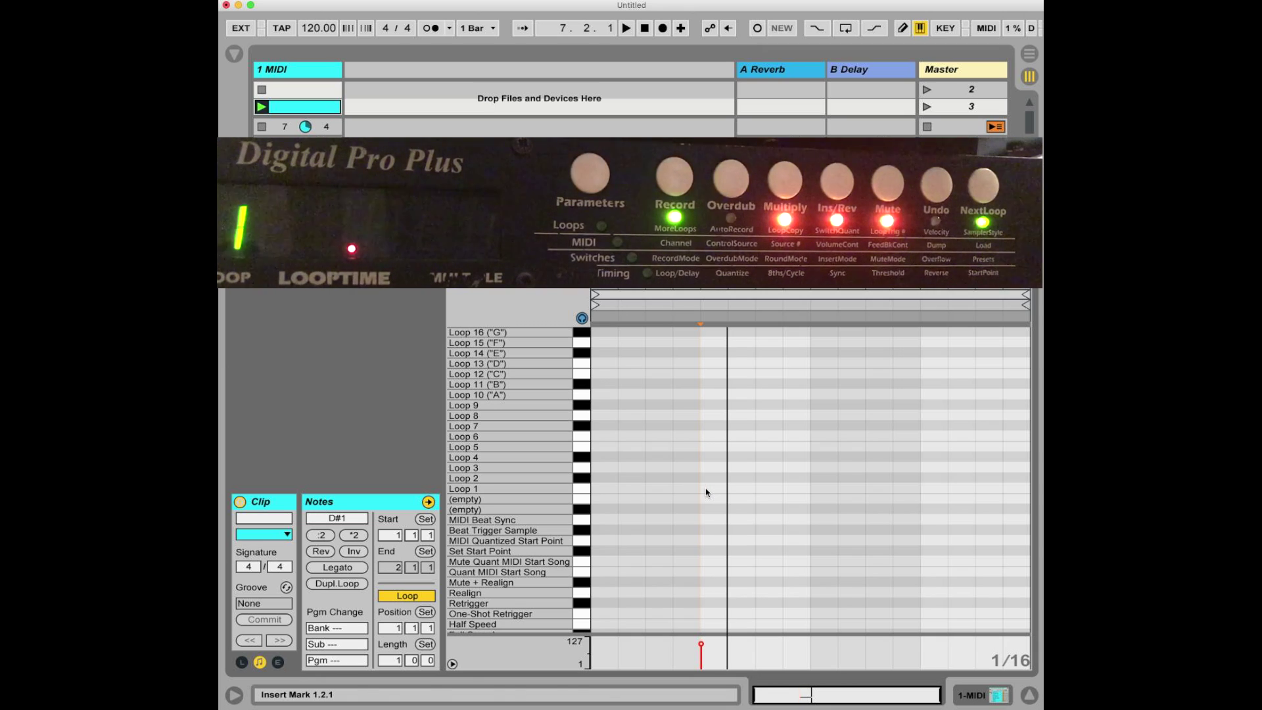
double_click(814, 478)
double_click(926, 468)
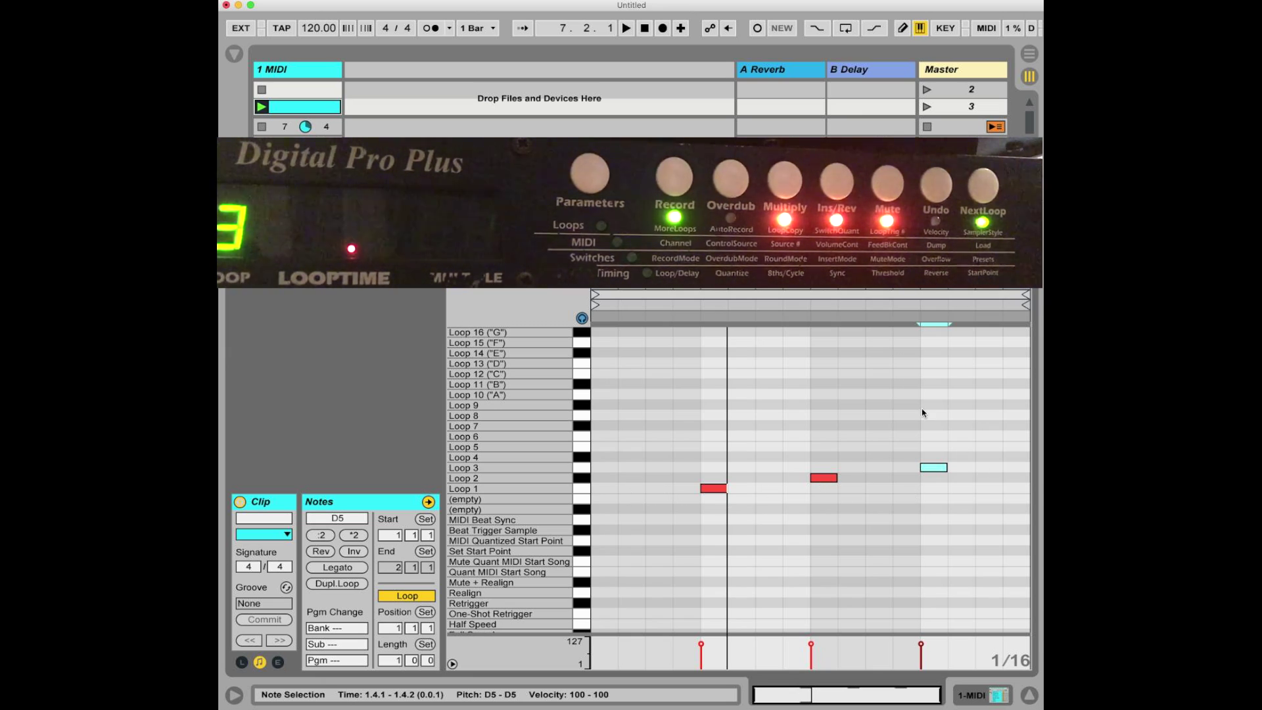
left_click(645, 29)
left_click(625, 29)
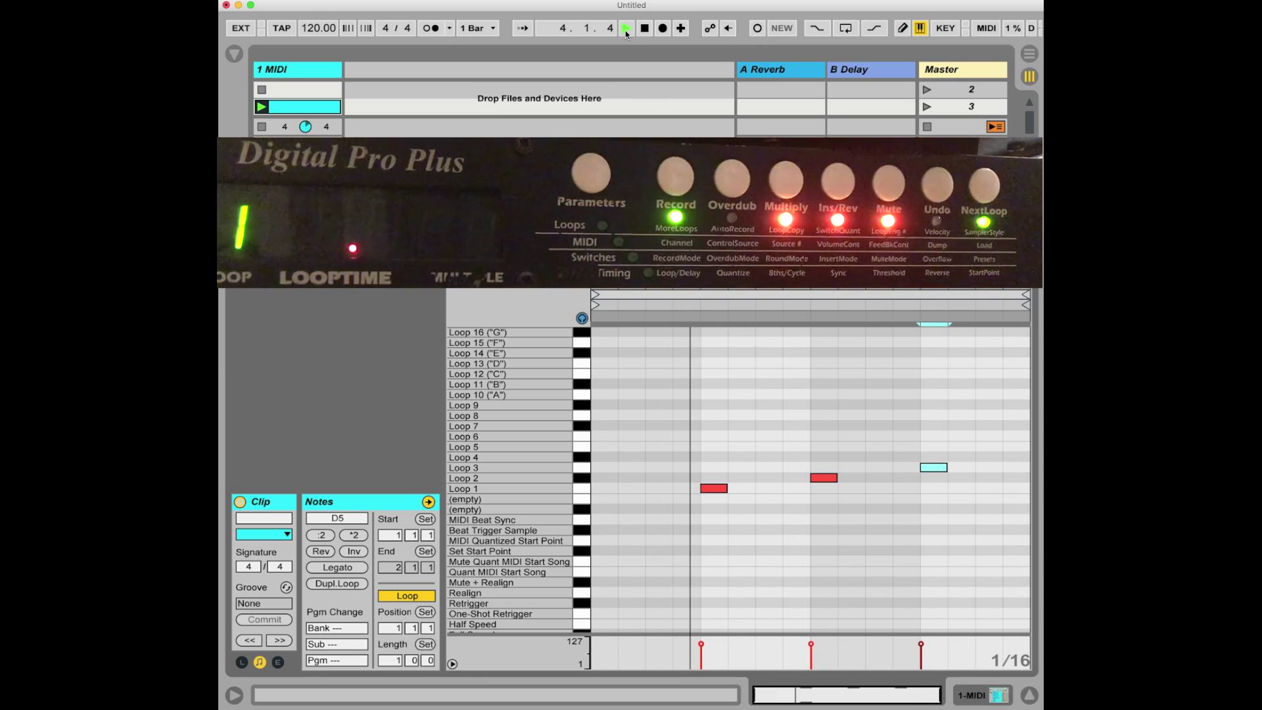
Replay the clip, stop it at 4.3.2, deselect the Loop 3 note, and show the Echoplex rack.
left_click(645, 31)
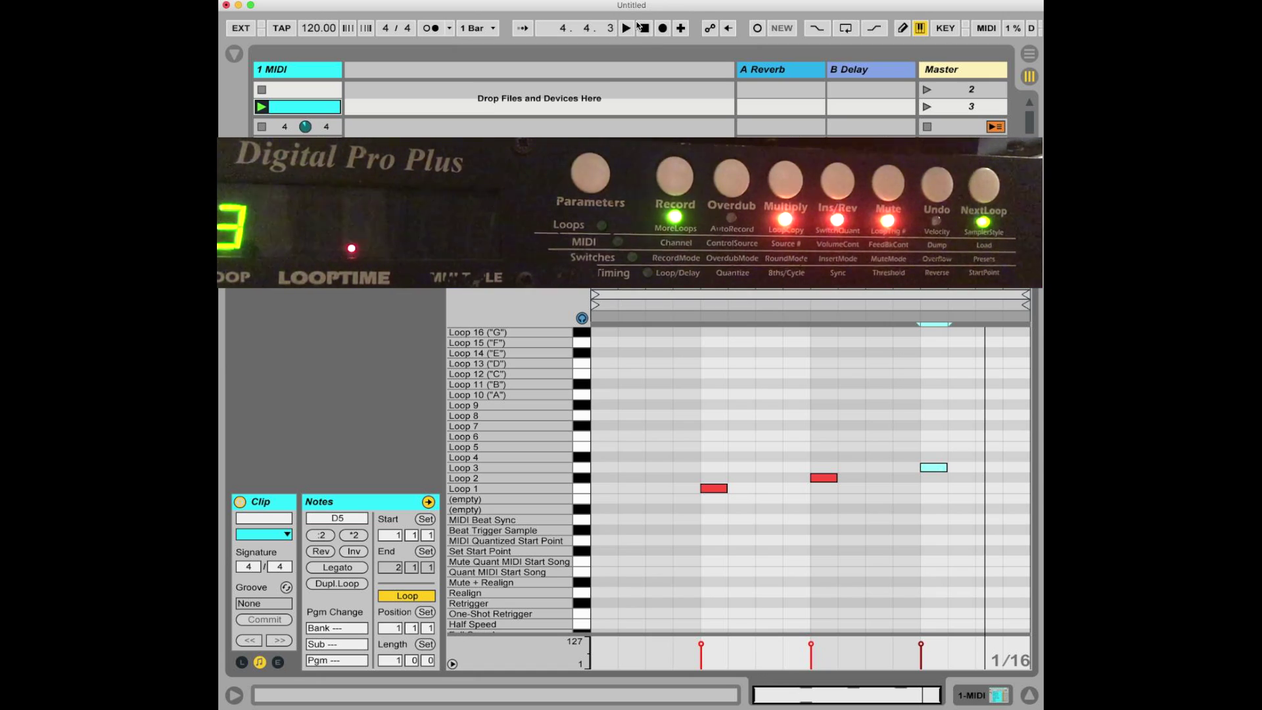
left_click(627, 29)
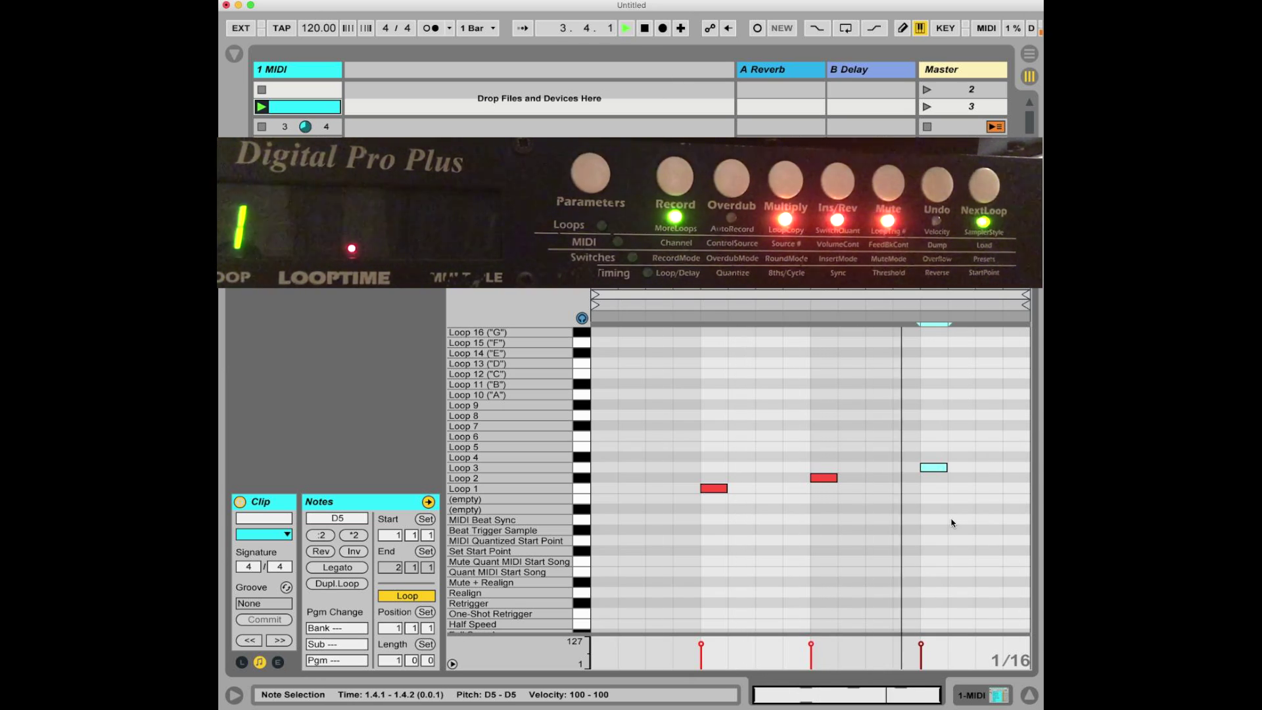
key("space")
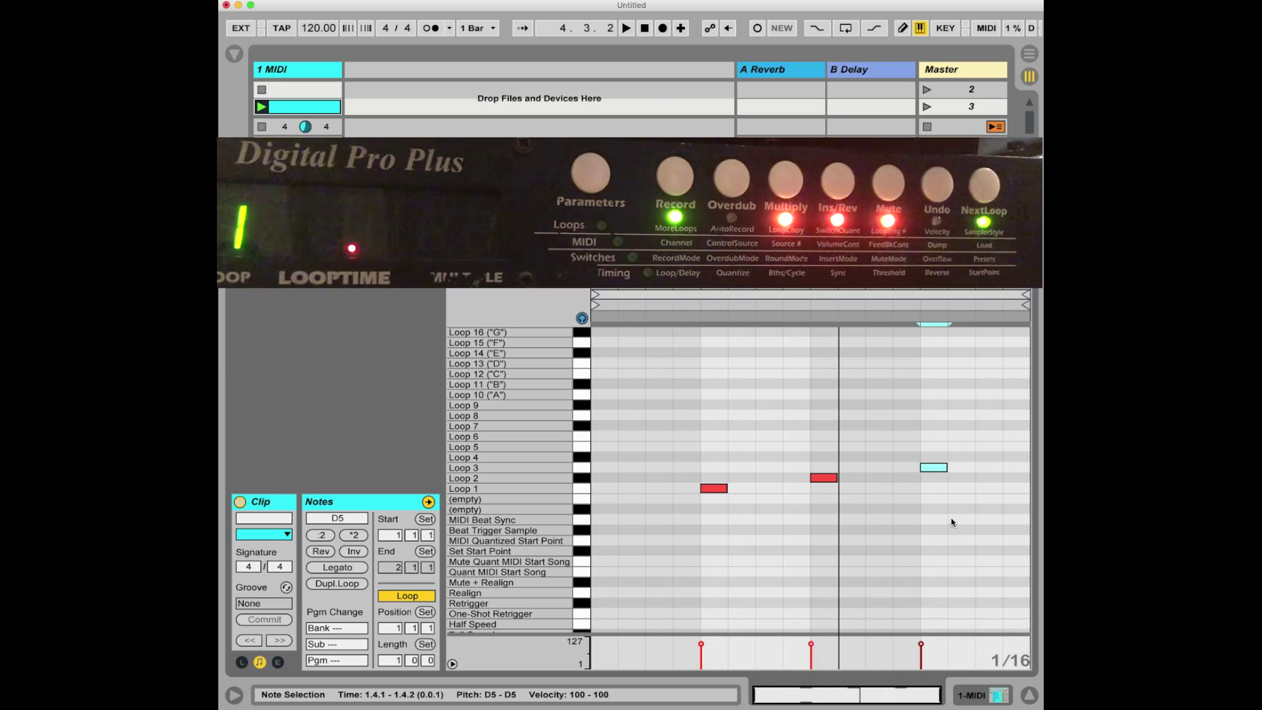
left_click(583, 460)
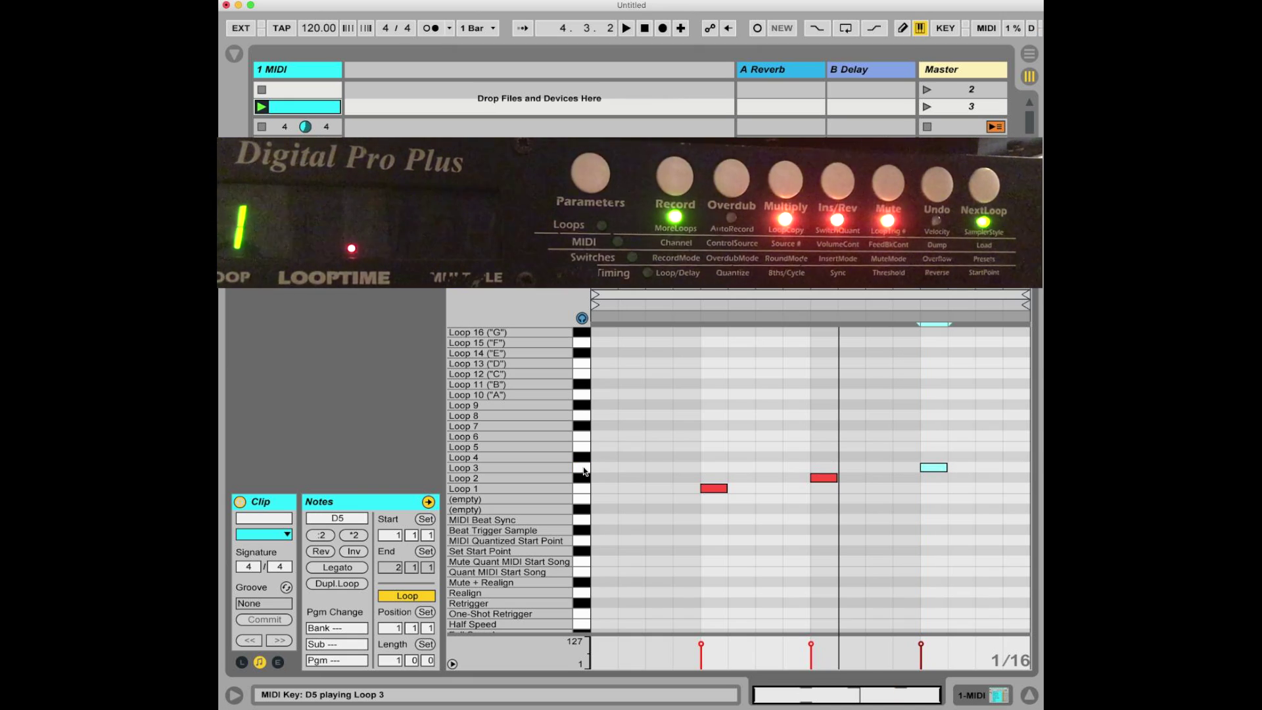
left_click(292, 78)
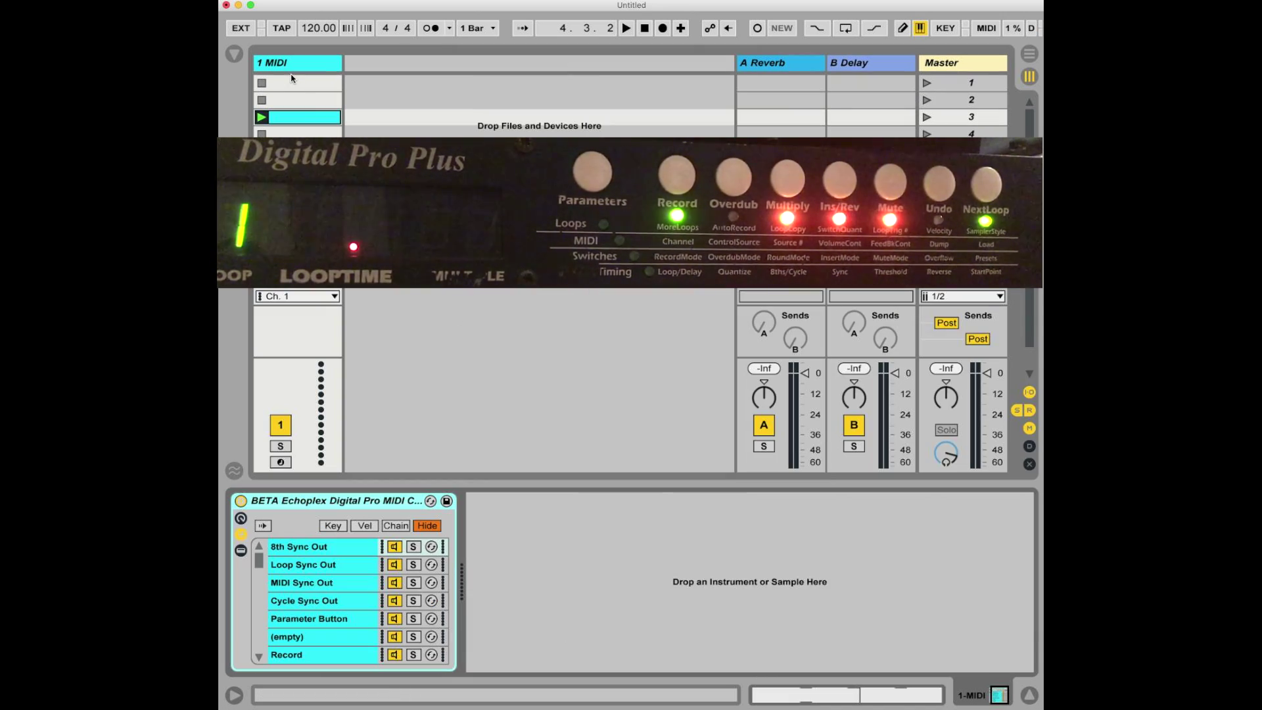
Show the rack's key zones and select the Record, Loop 1 and neighbouring chains.
left_click(336, 526)
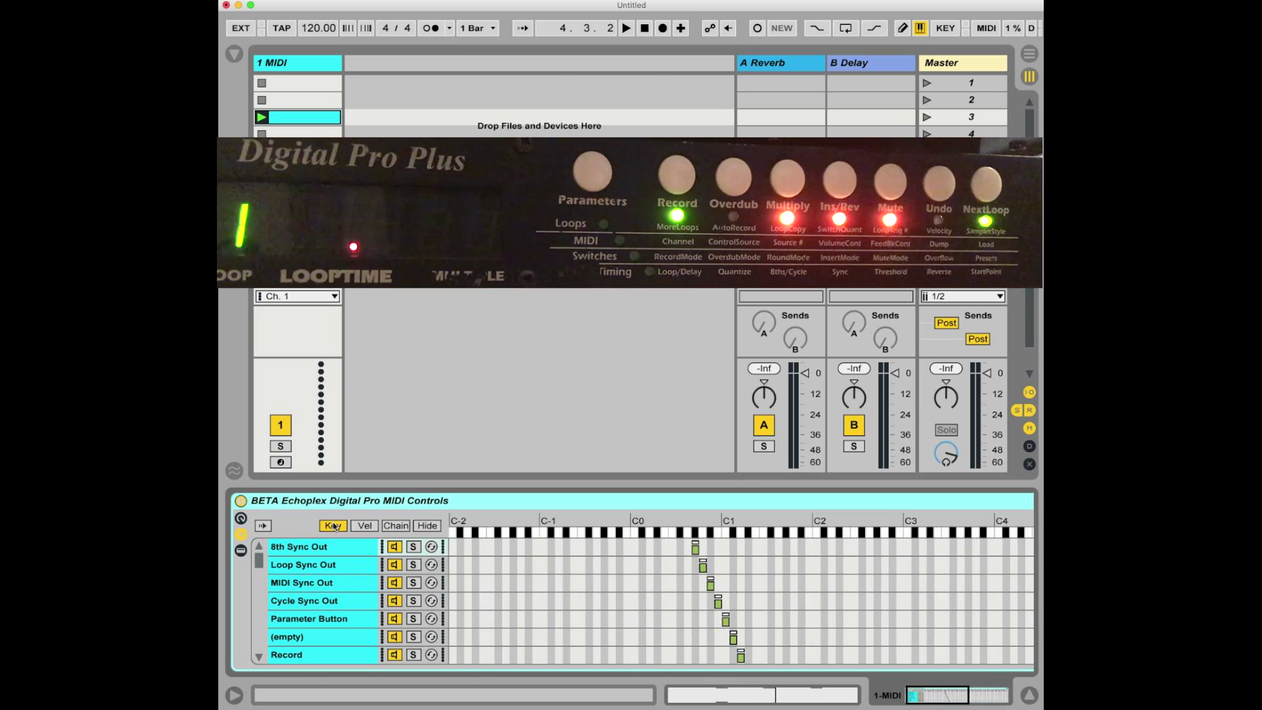
scroll(312, 603, "down", 3)
left_click(315, 600)
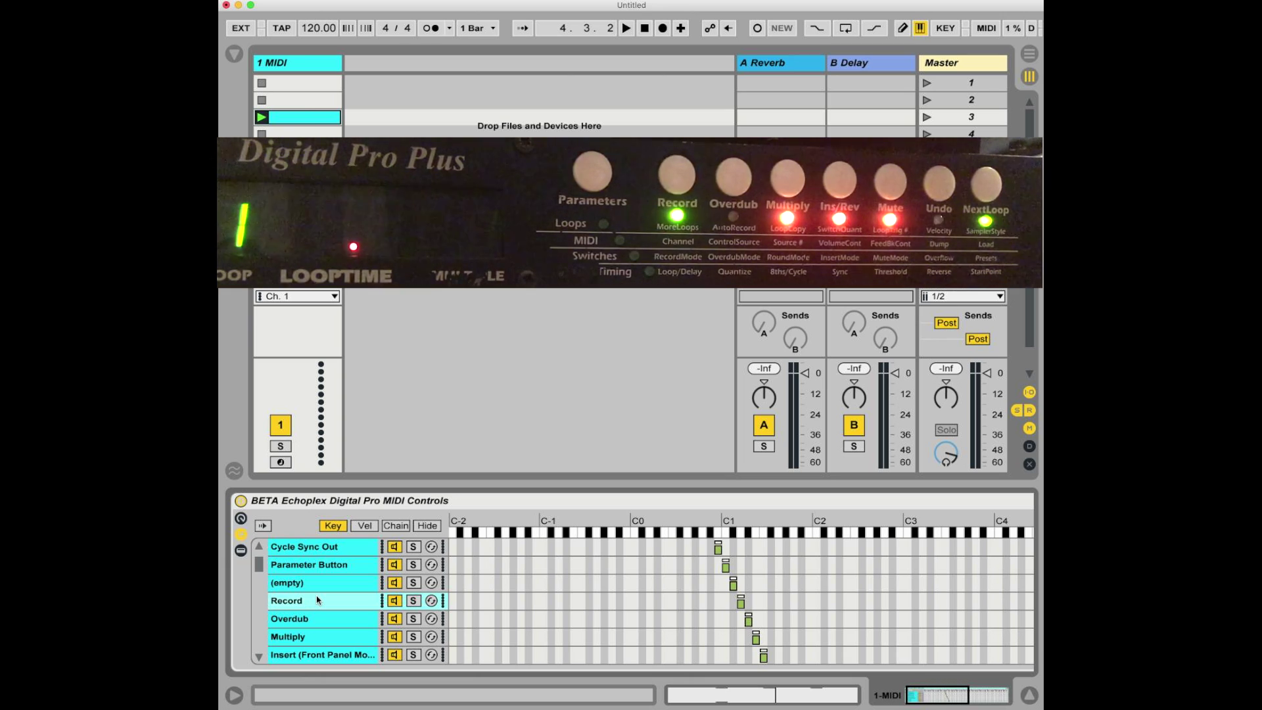
scroll(318, 599, "down", 20)
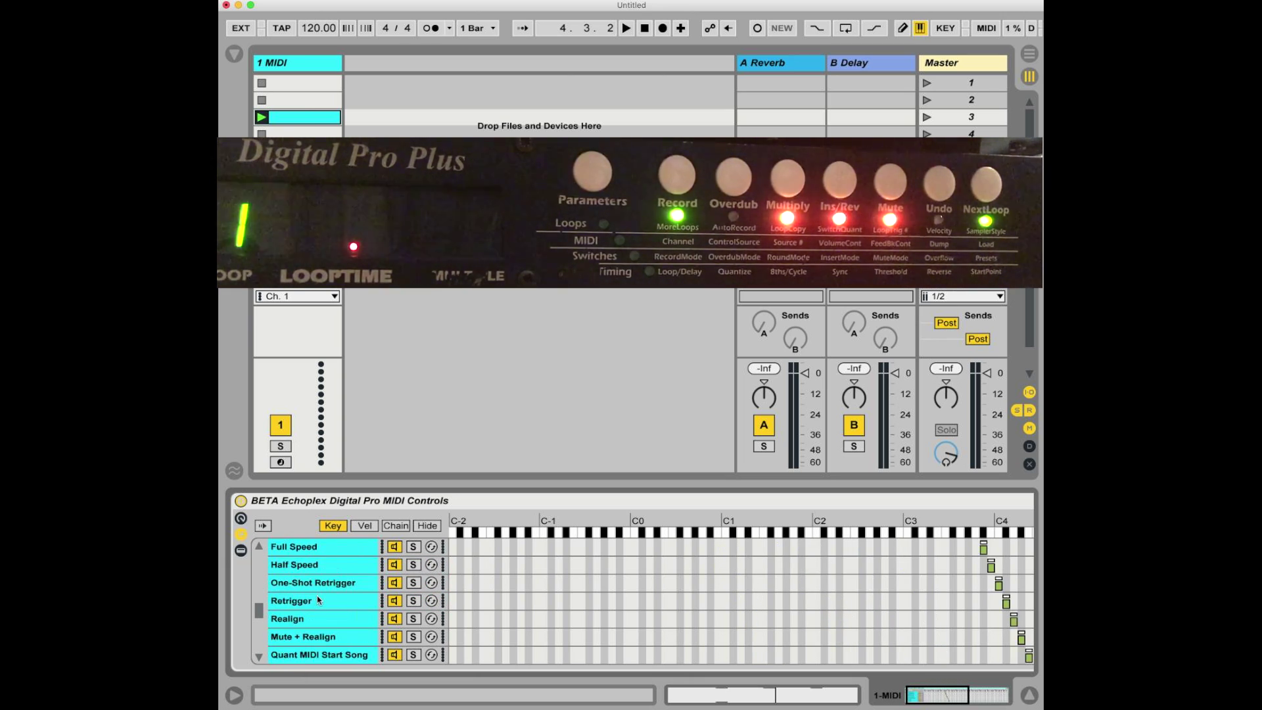
scroll(318, 600, "down", 7)
scroll(316, 602, "up", 2)
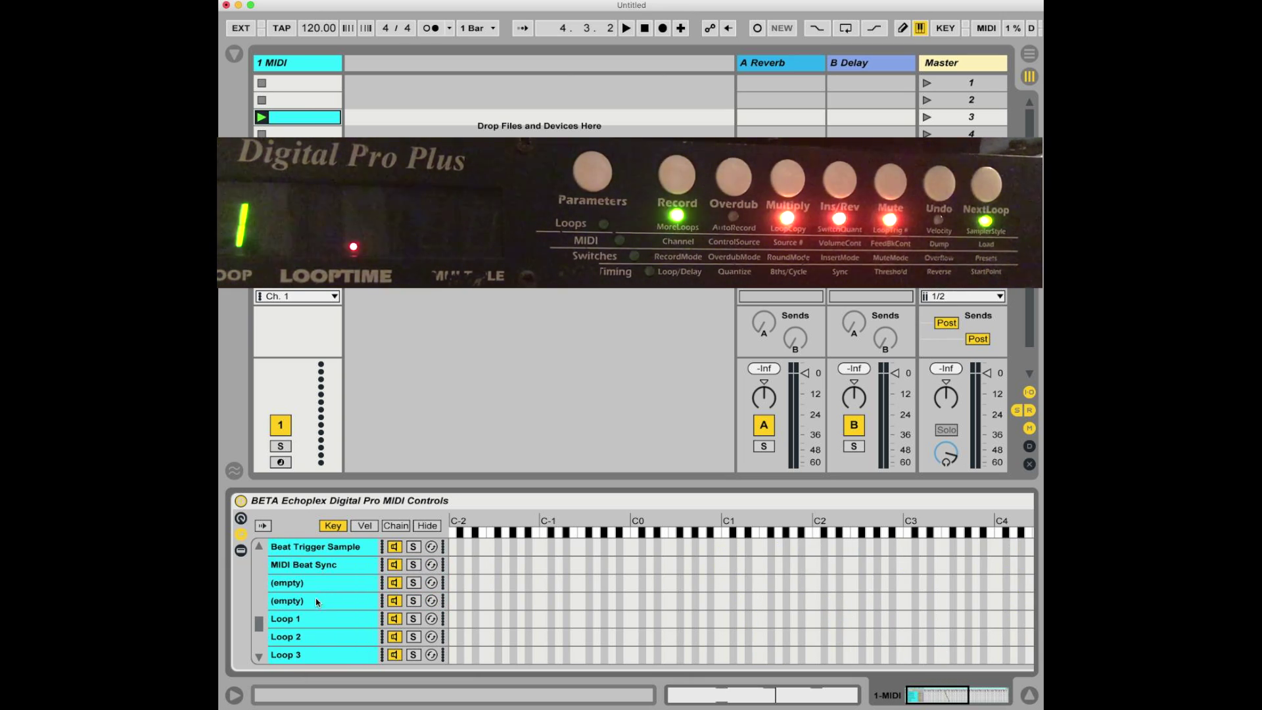
left_click(308, 621)
scroll(315, 616, "down", 10)
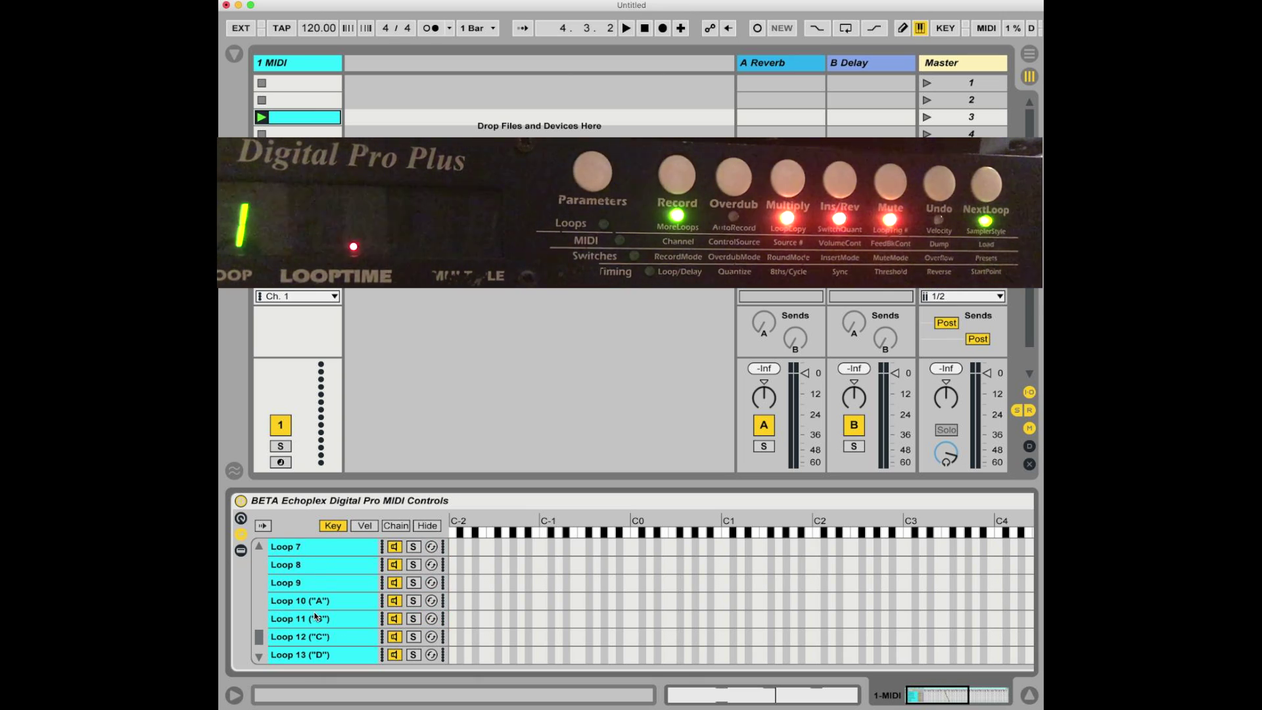
left_click(312, 642)
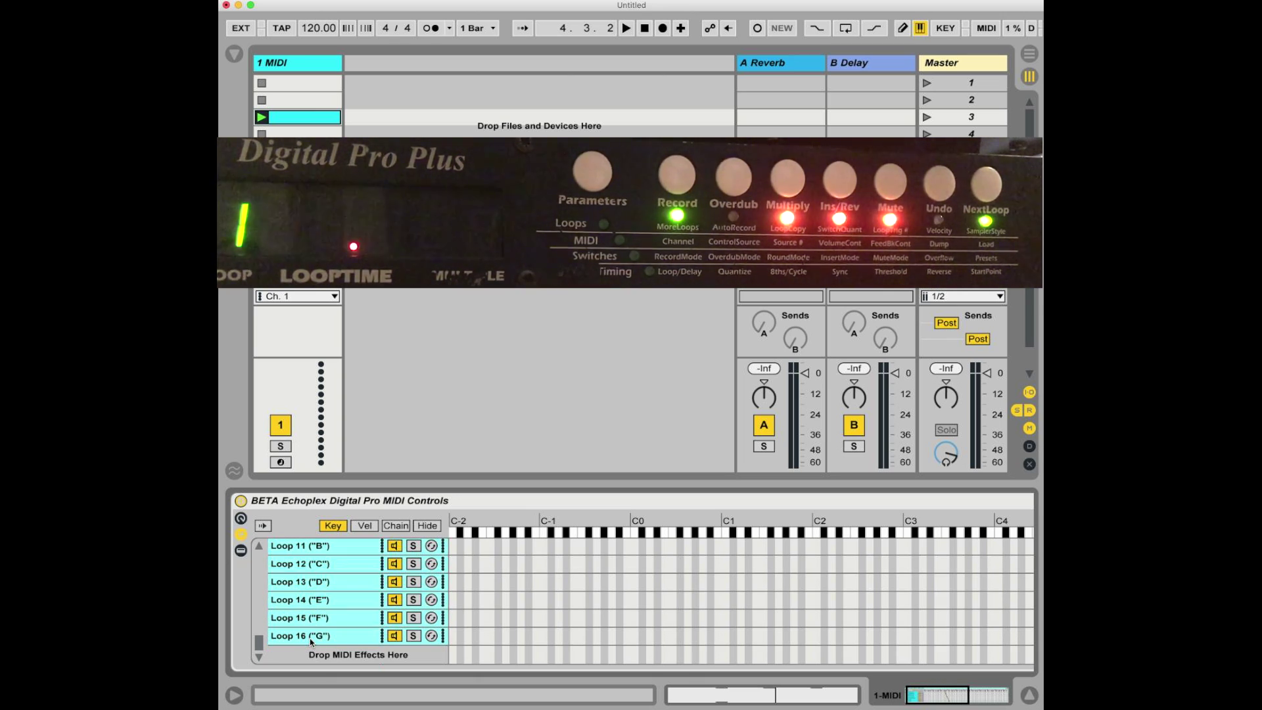
scroll(830, 660, "up", 15)
scroll(829, 660, "down", 2)
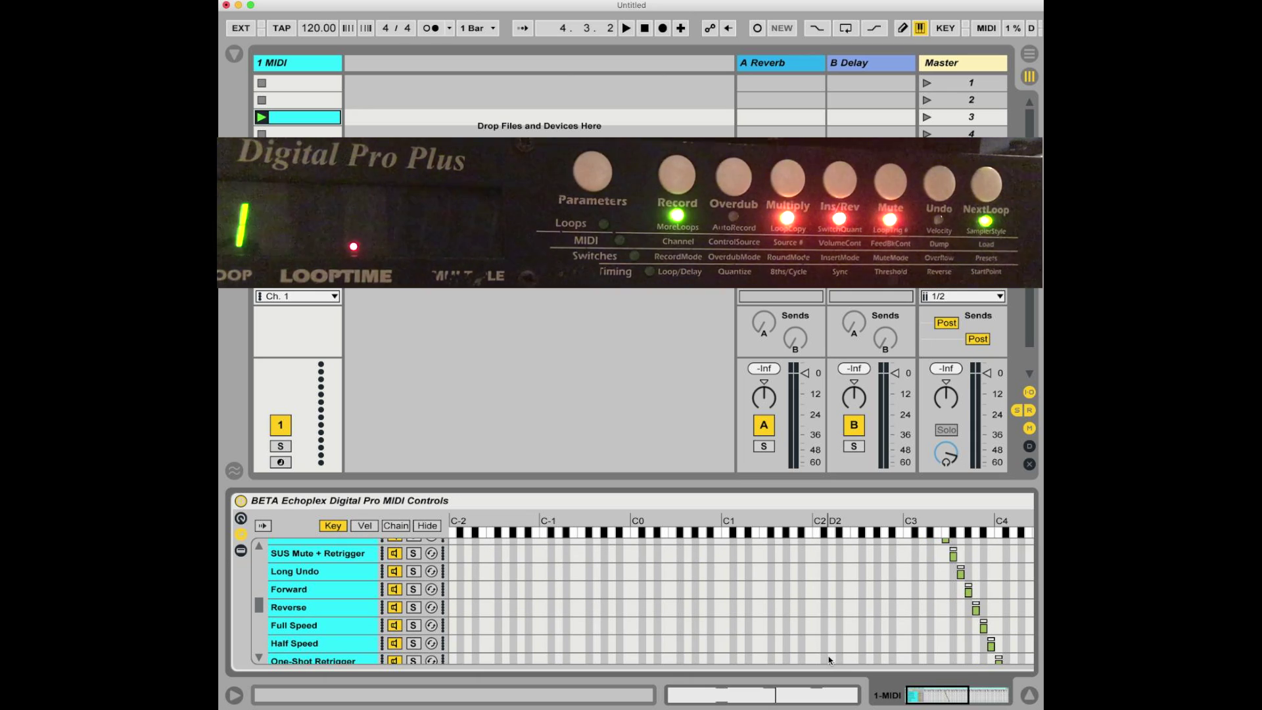
scroll(830, 660, "down", 15)
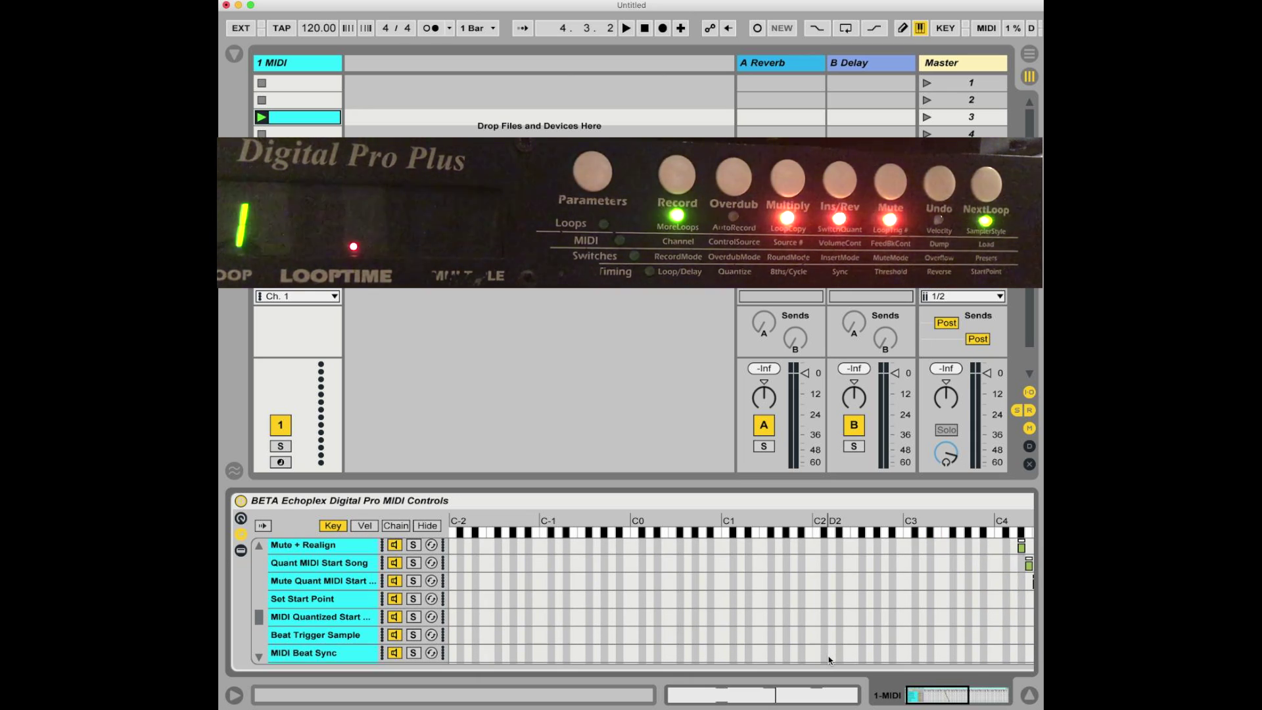
Drag the selected key zones near C5 about two keys higher.
mouse_move(947, 698)
left_mouse_down()
mouse_move(985, 699)
mouse_move(939, 700)
left_mouse_up()
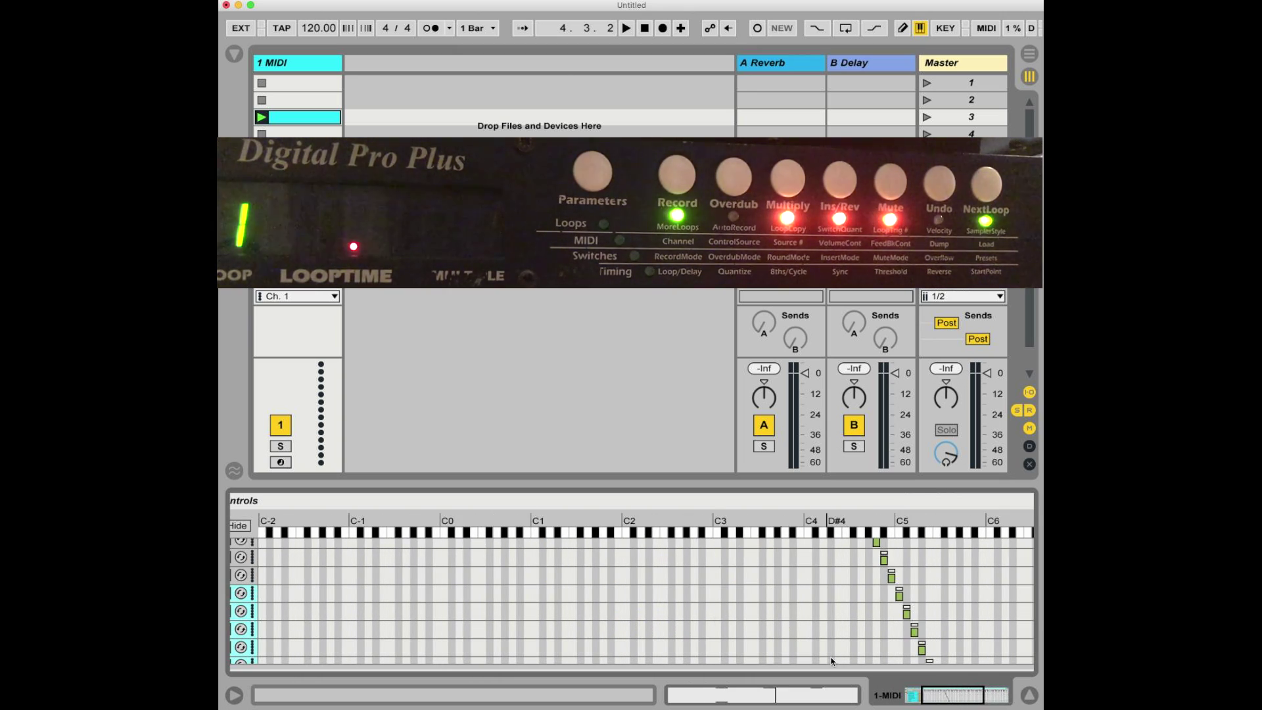
left_click_drag(944, 697, 926, 697)
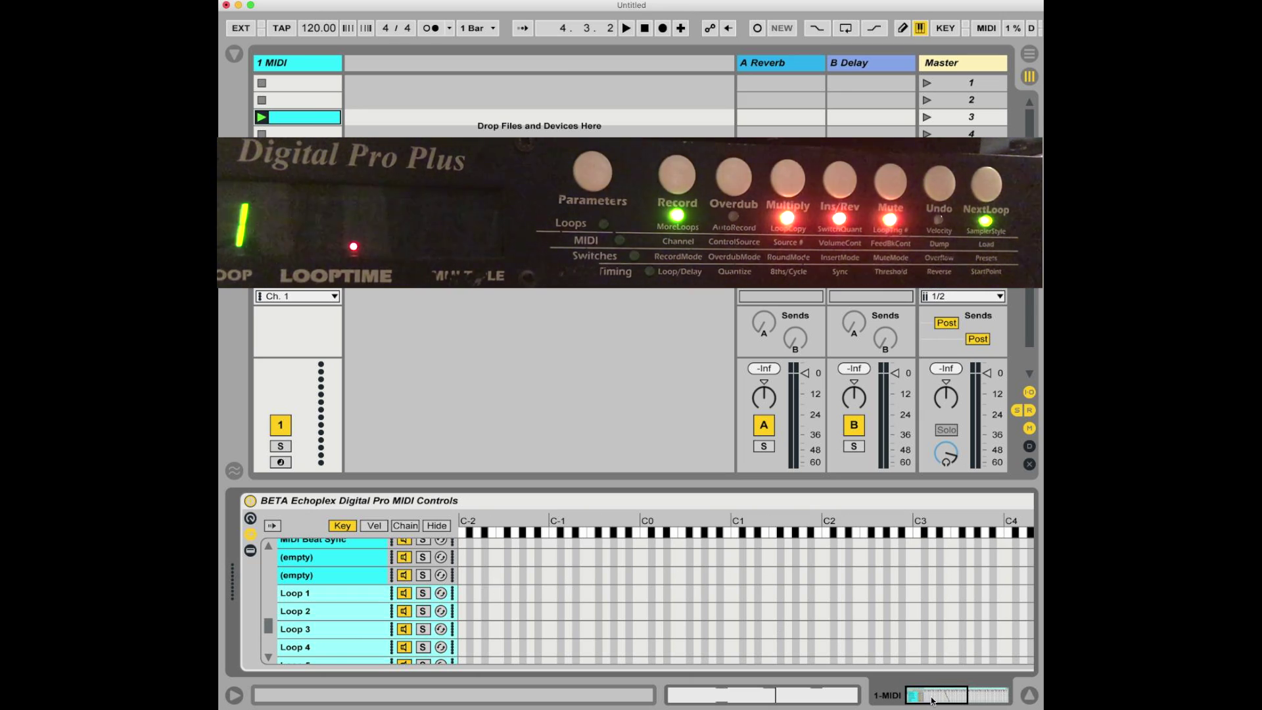
left_click_drag(932, 700, 946, 698)
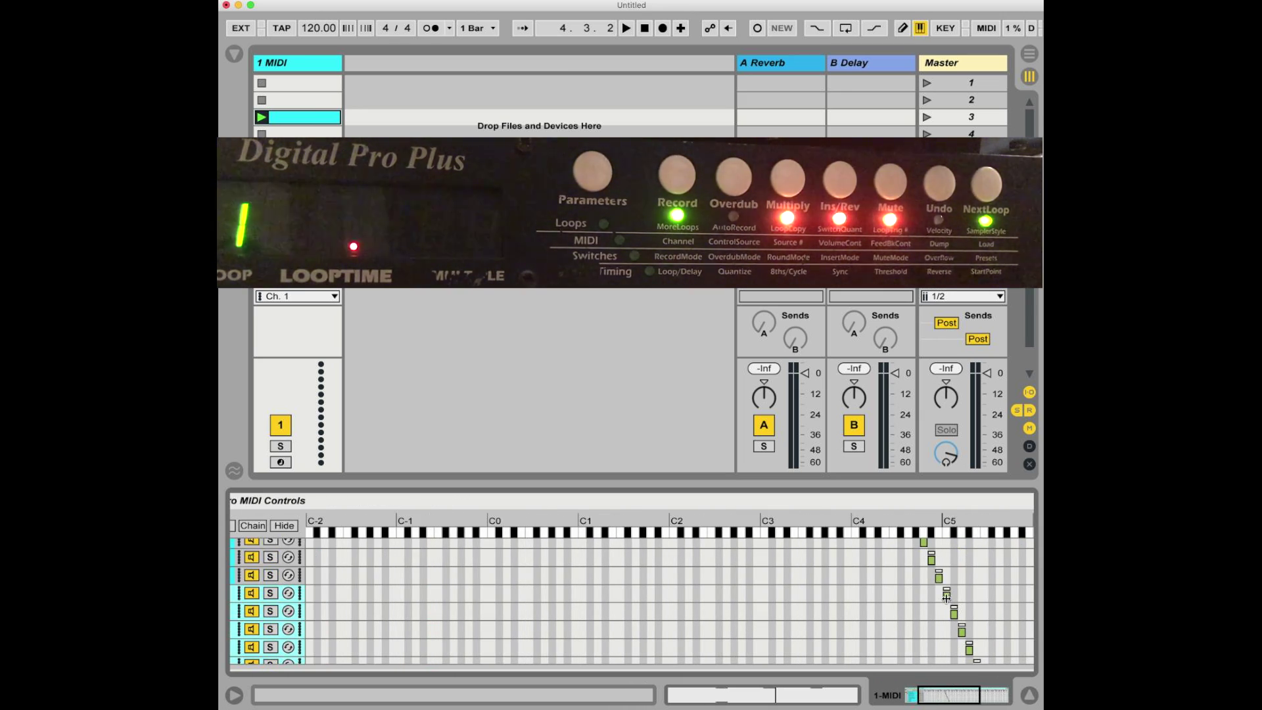
left_click_drag(947, 594, 962, 595)
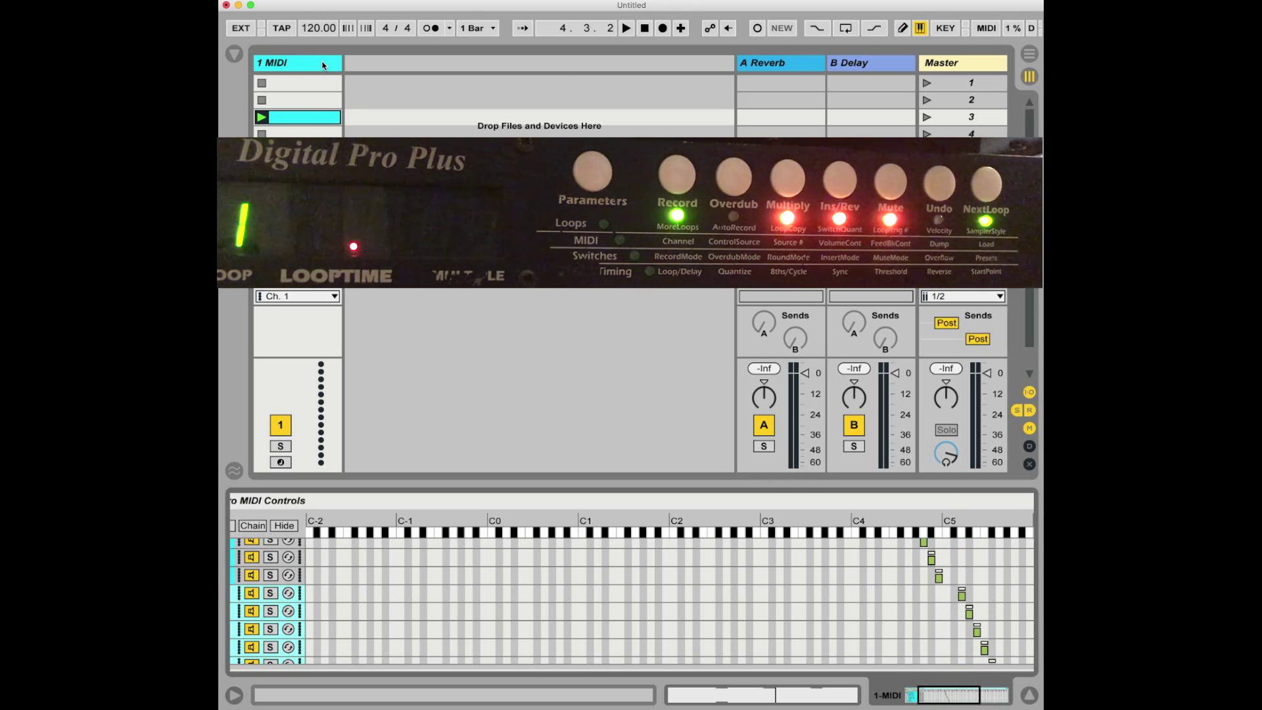
left_click(298, 117)
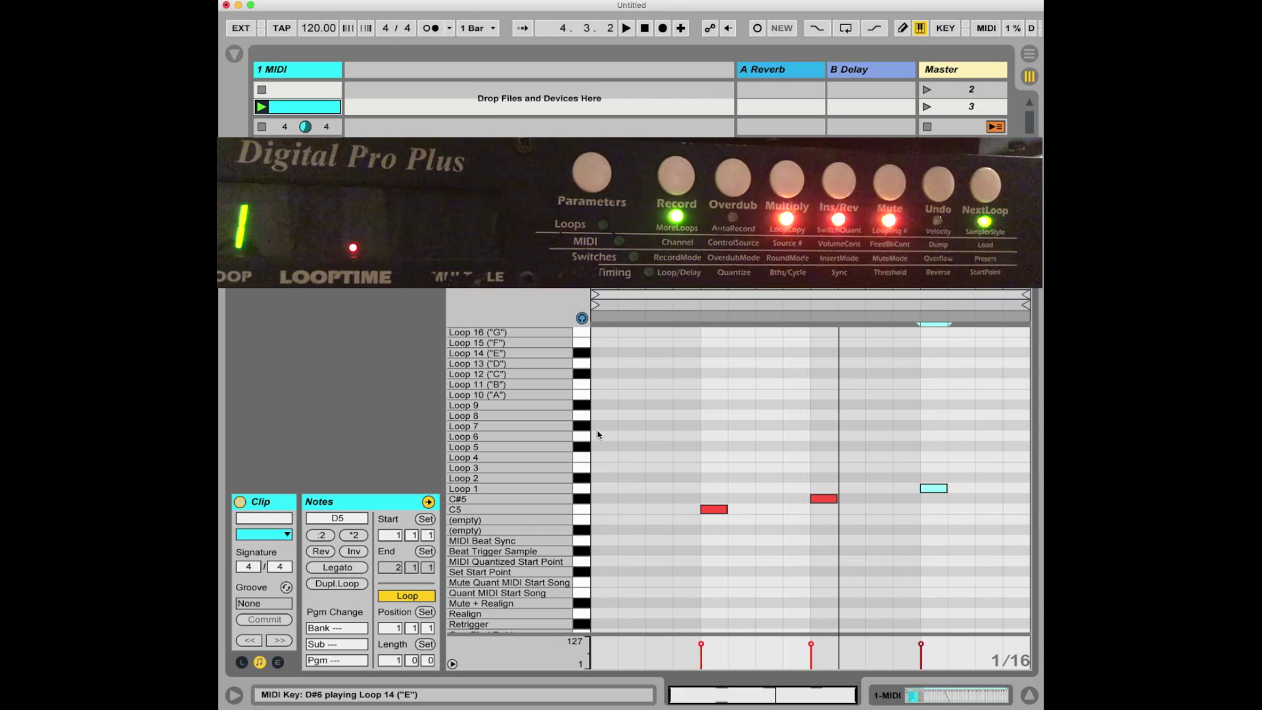
Select the three clip notes and step the Echoplex through Loop 2, 3, 4 and back to Loop 2.
left_click_drag(699, 484, 948, 535)
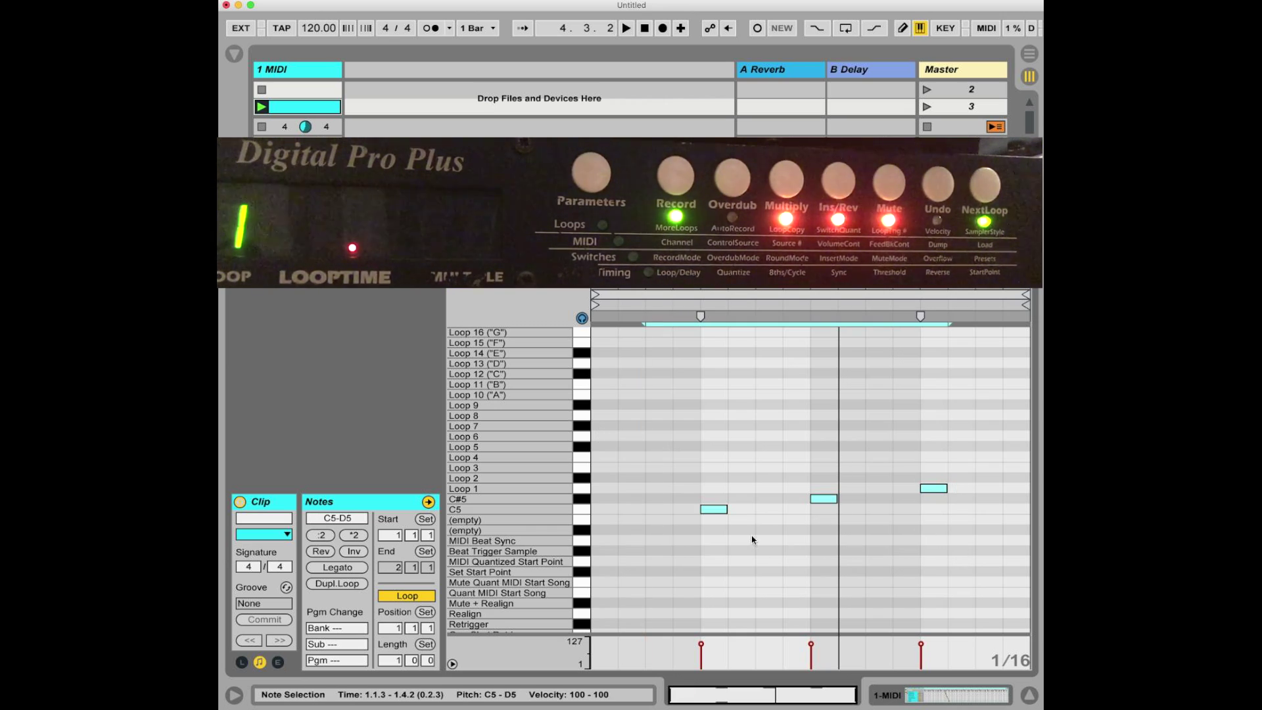
left_click(581, 478)
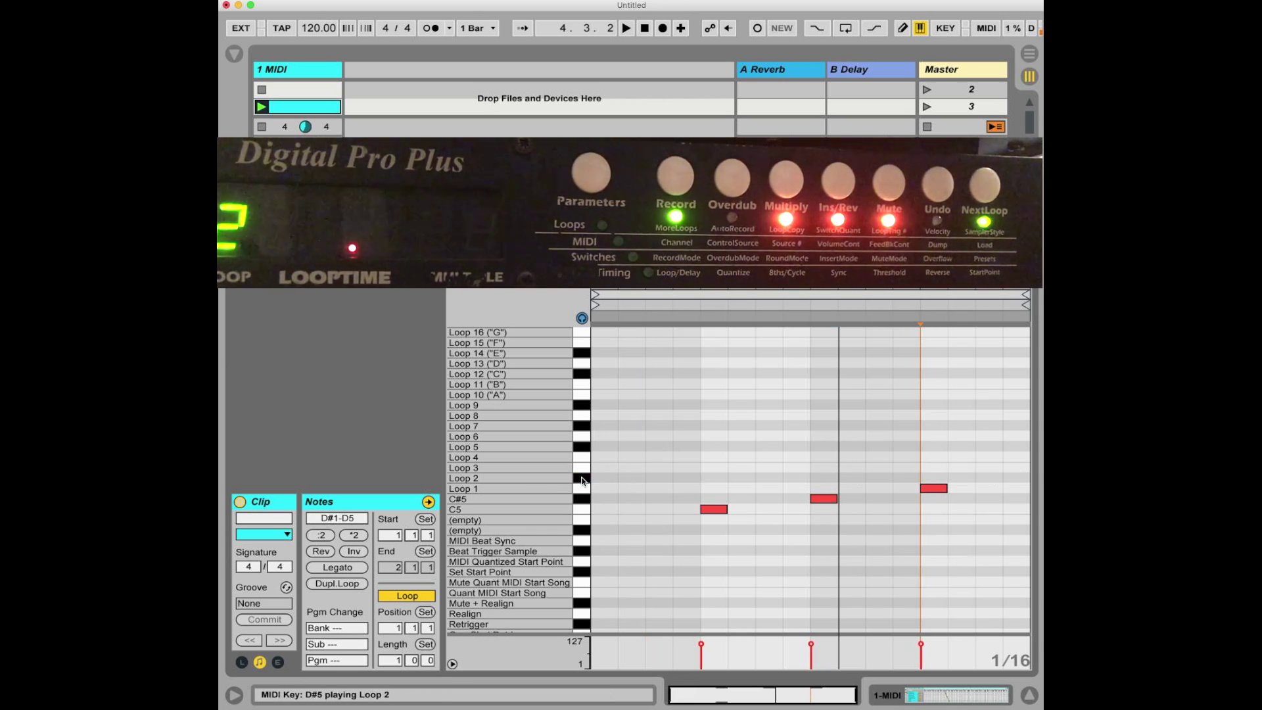
left_click(582, 469)
left_click(583, 459)
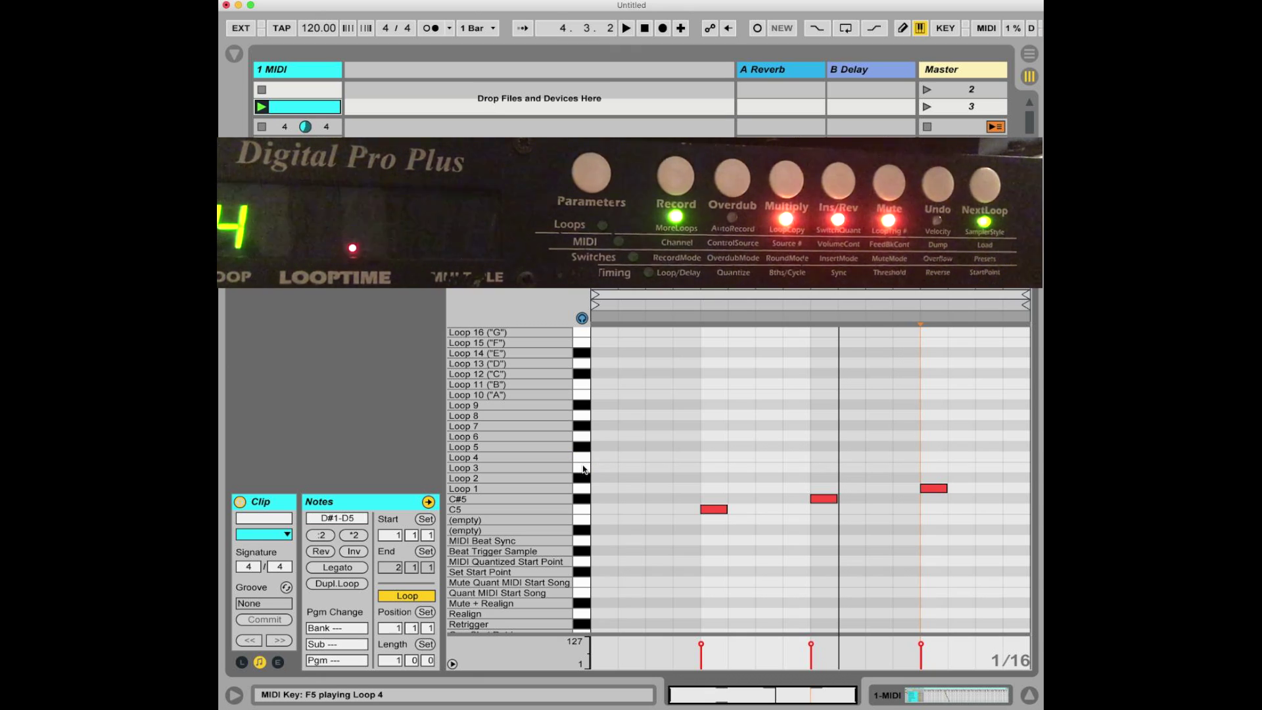
left_click(581, 480)
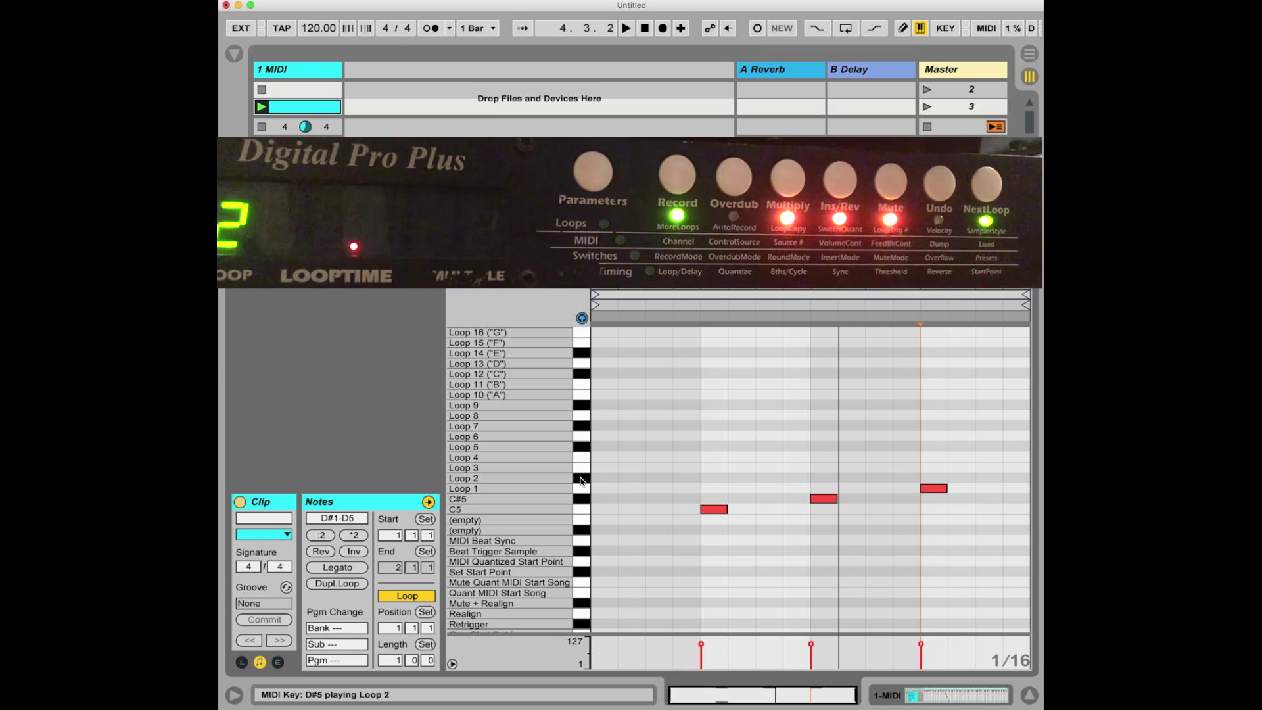
left_click(295, 68)
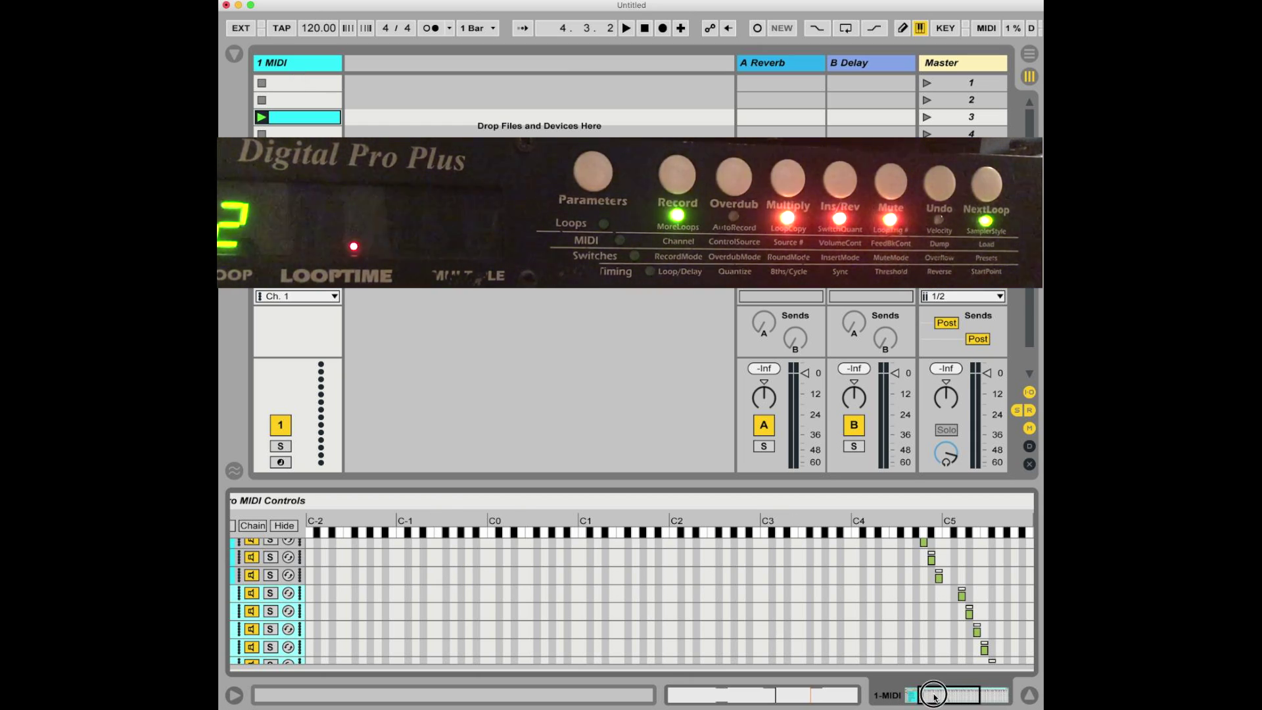
Collapse the rack's chain view and save it as a User Library preset prefixed 'offset MIDI '.
left_click(913, 696)
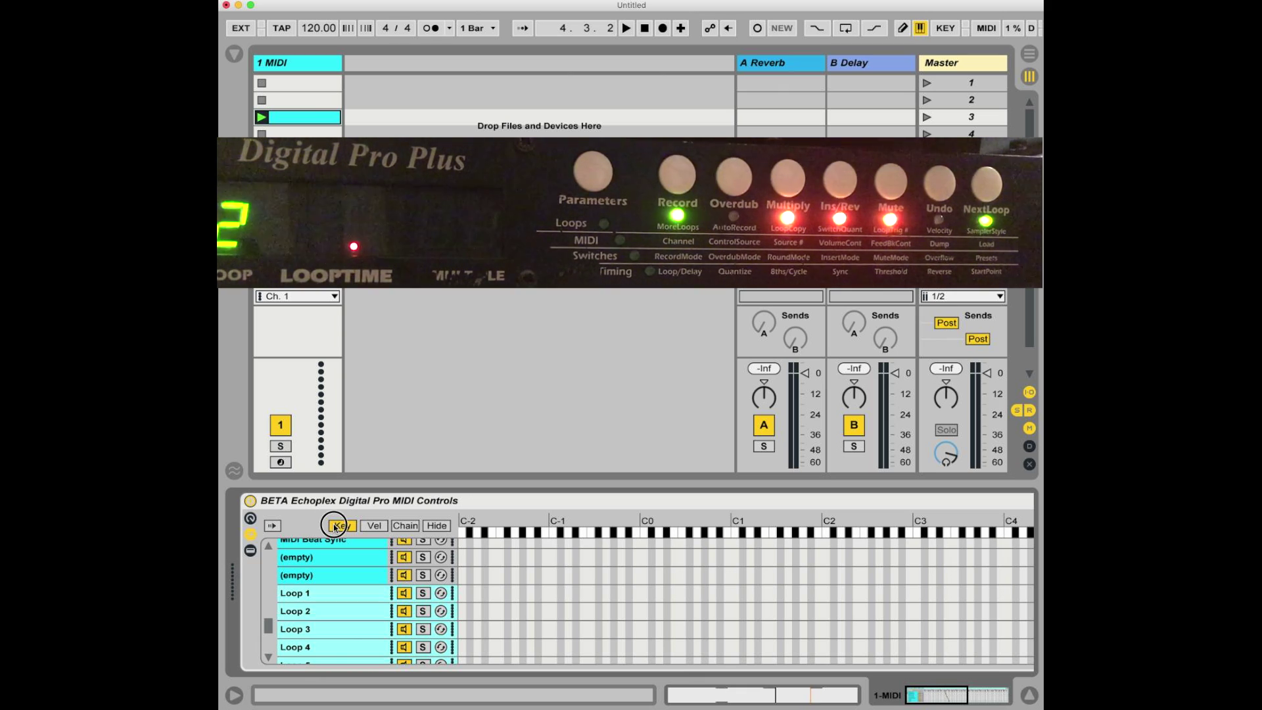
left_click(250, 534)
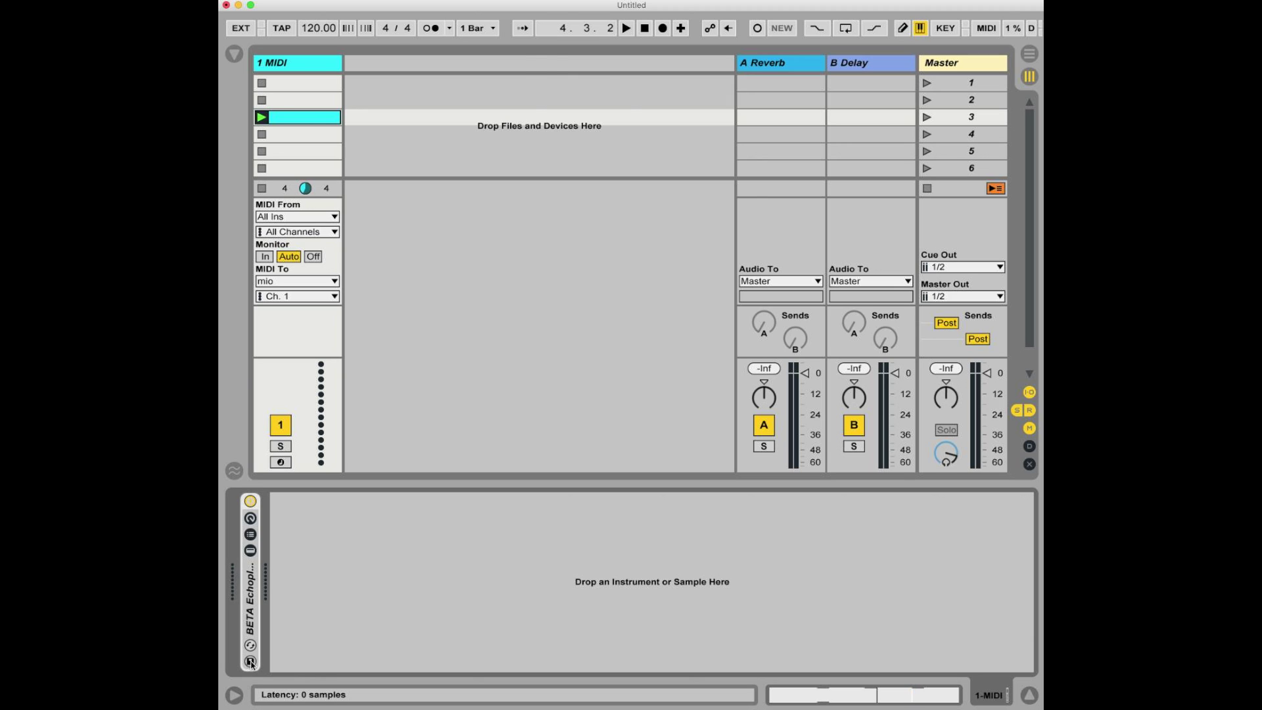
left_click(250, 662)
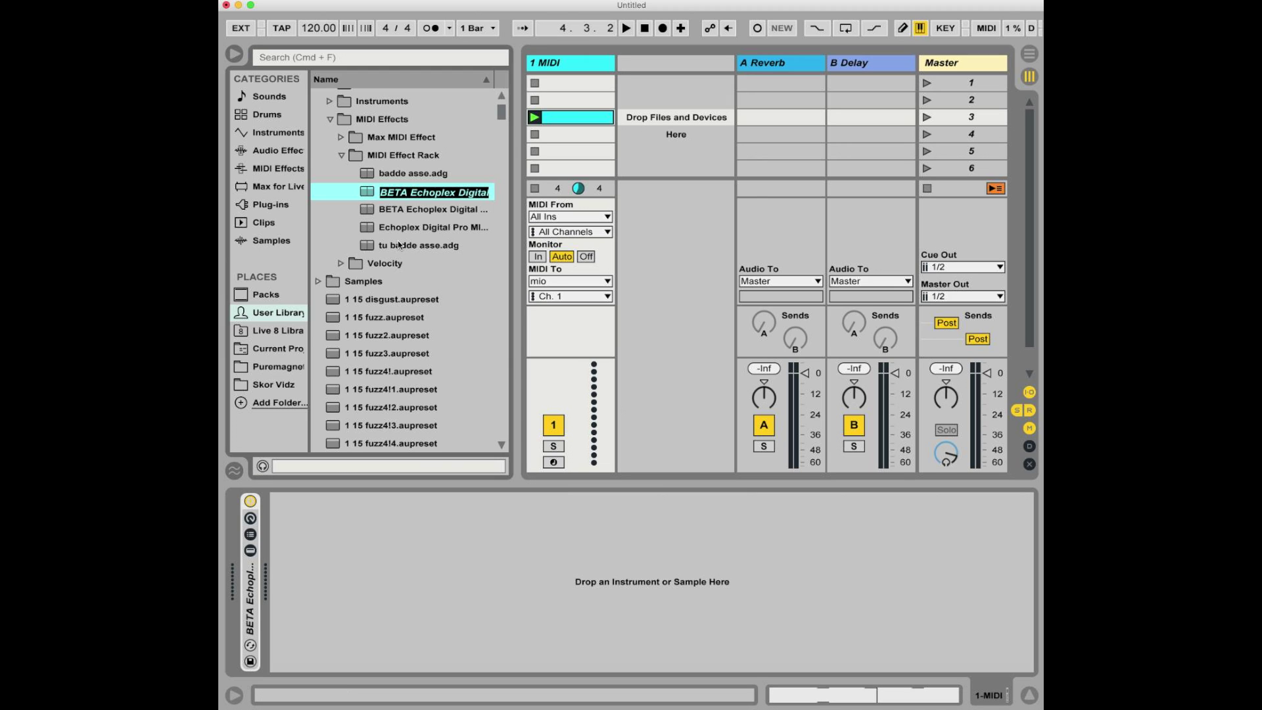
key("Left")
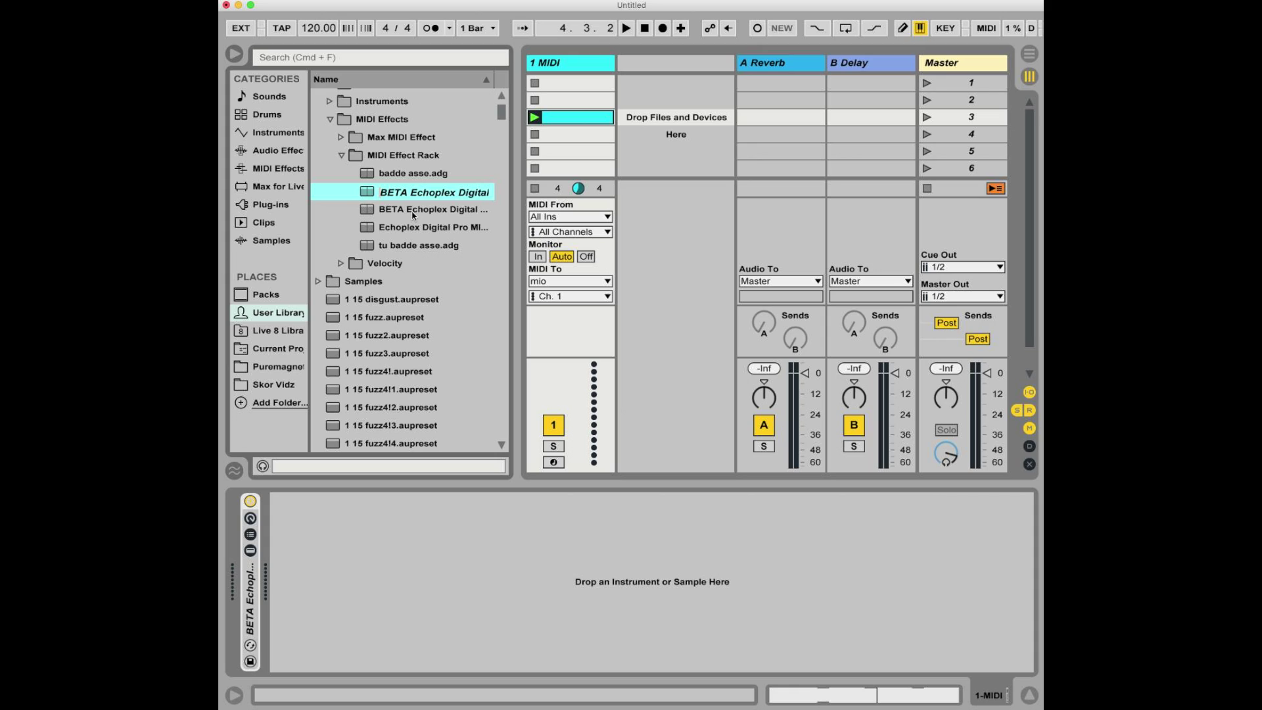
type("offset MIDI BETA Echo")
key("Return")
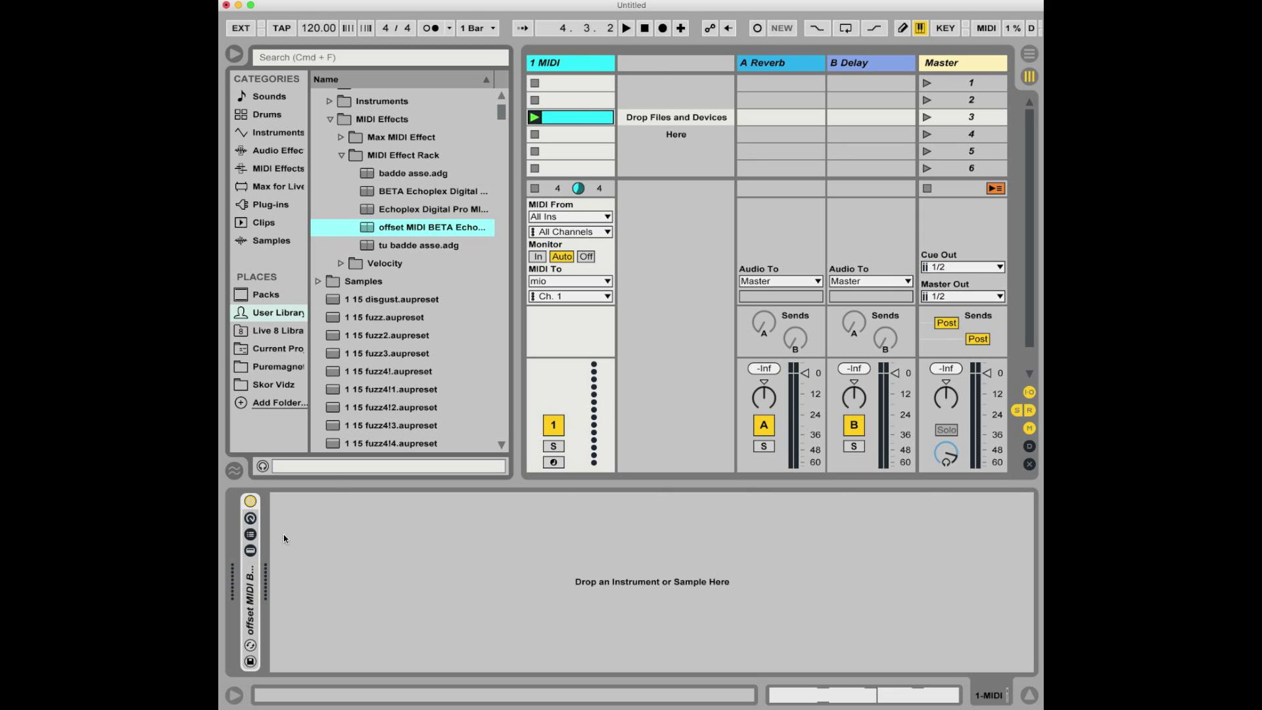
Unfold the 'offset MIDI BETA Echoplex Digital Pro MIDI Controls' rack, check the clip notes, and return to its chains.
double_click(256, 577)
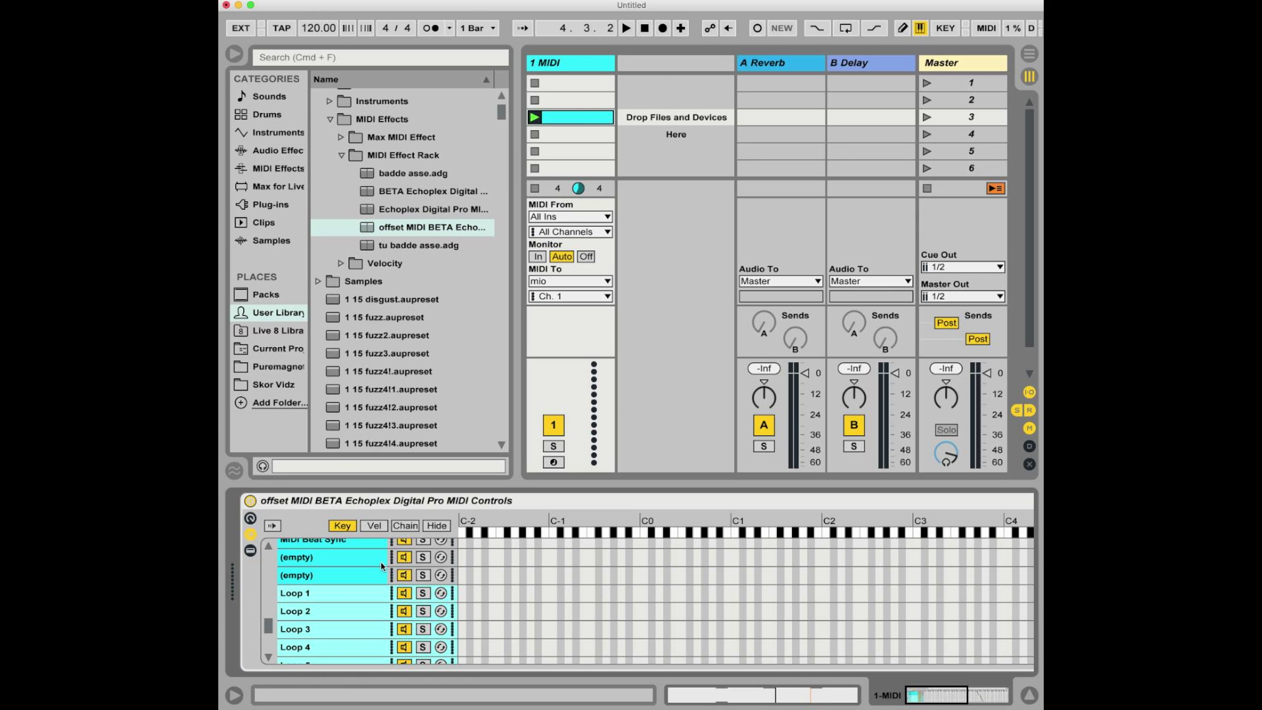
scroll(381, 566, "up", 10)
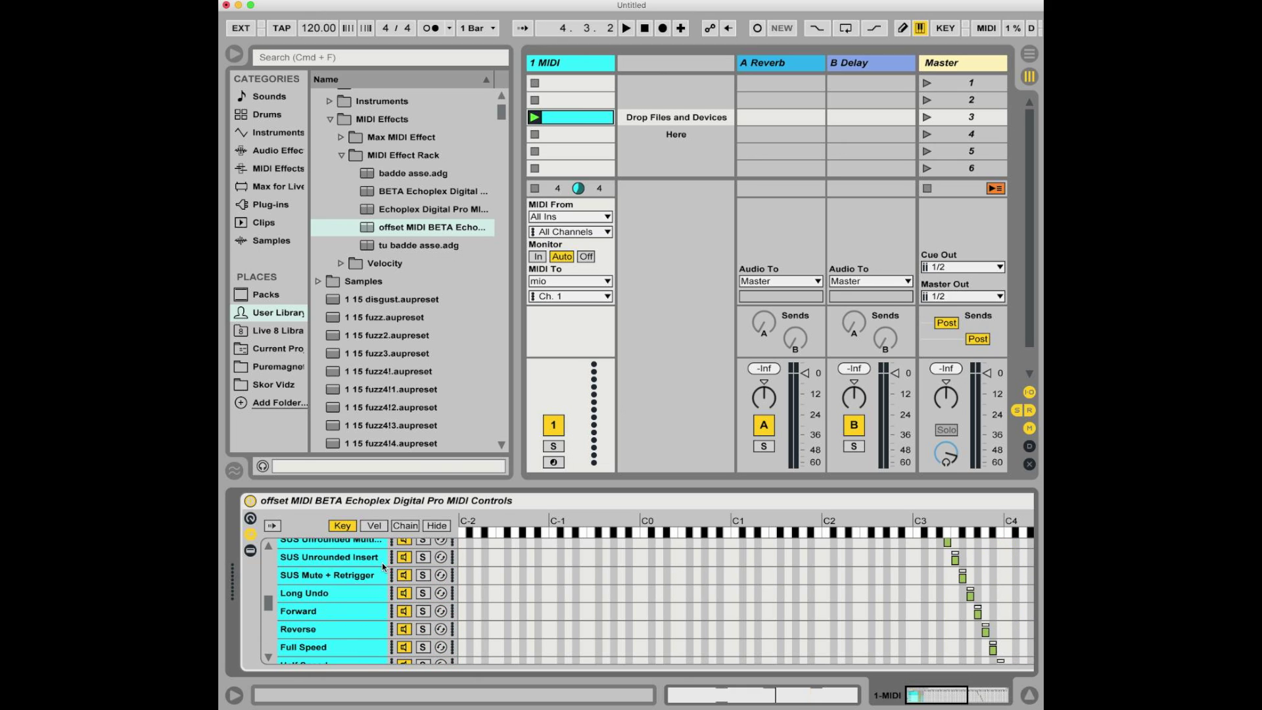
scroll(383, 567, "up", 8)
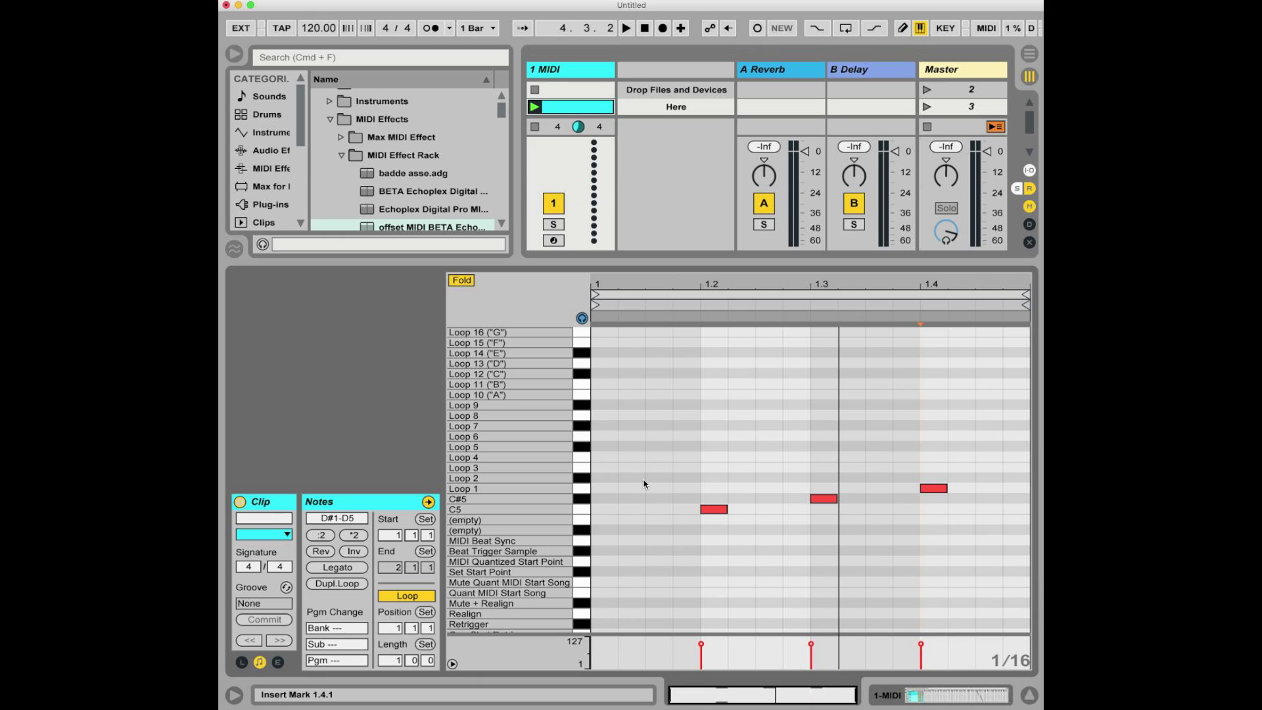
scroll(644, 484, "down", 2)
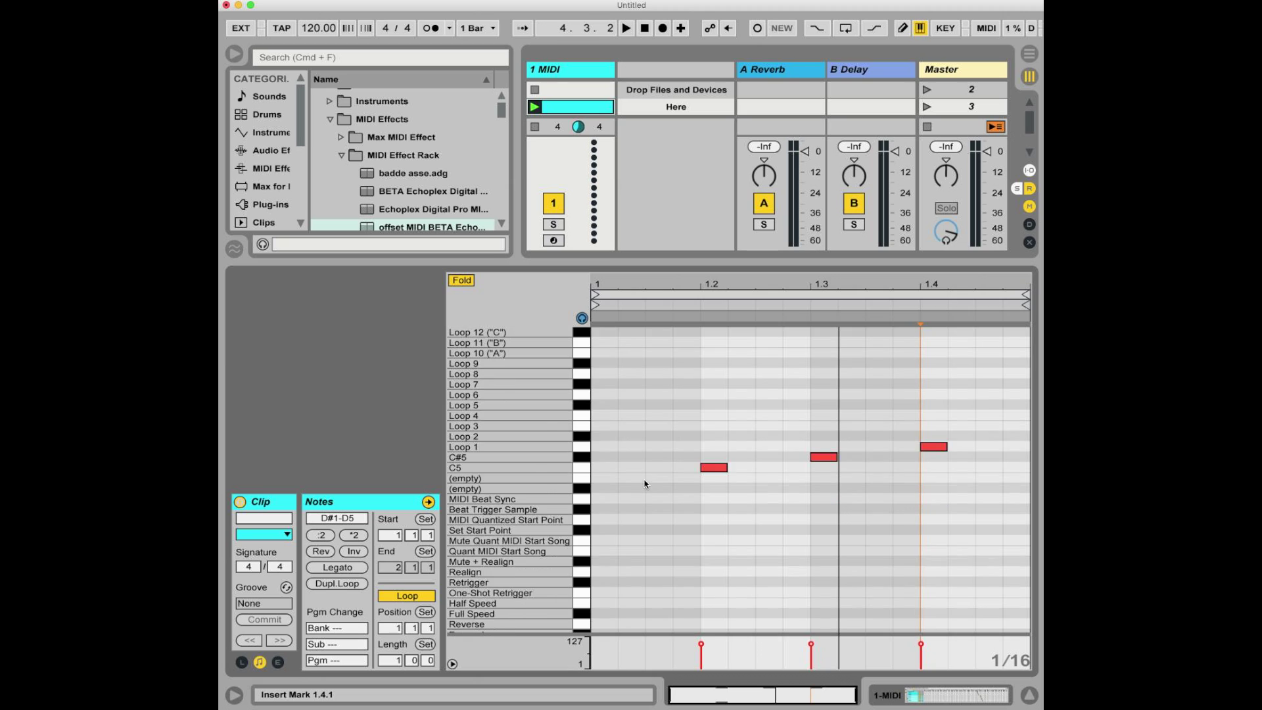
scroll(644, 483, "down", 4)
scroll(644, 483, "up", 6)
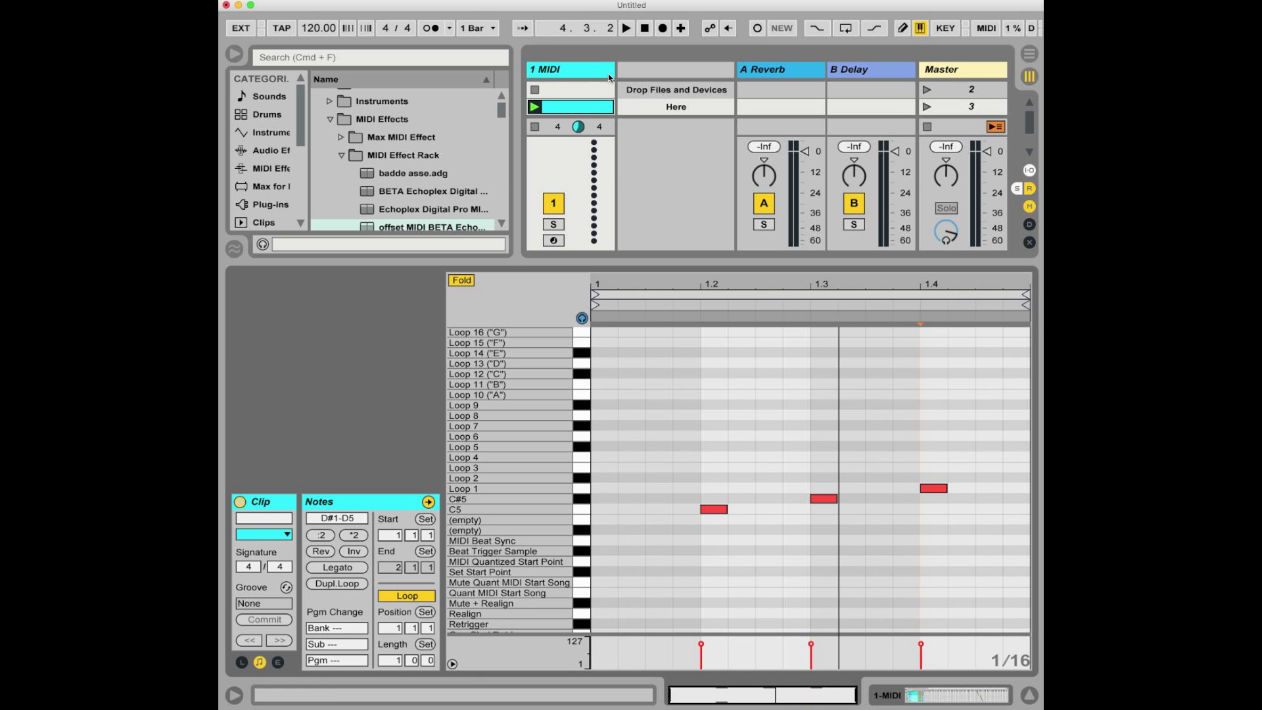
left_click(580, 70)
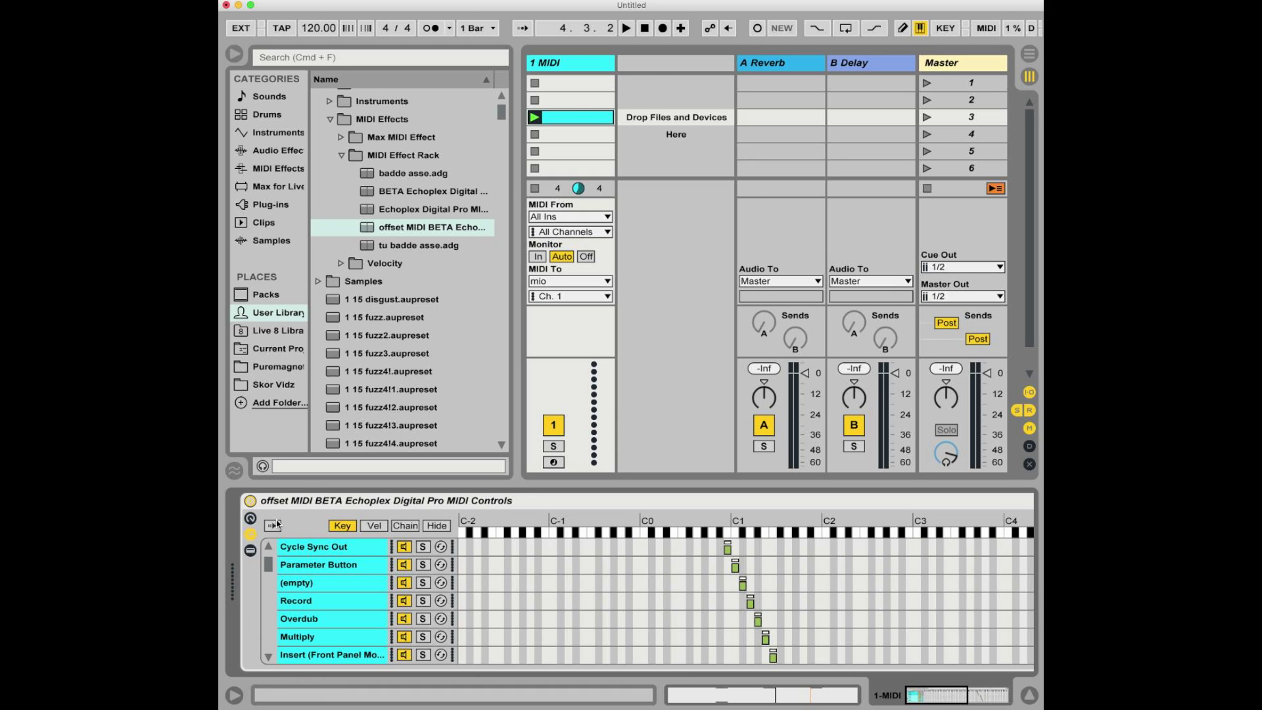
double_click(590, 121)
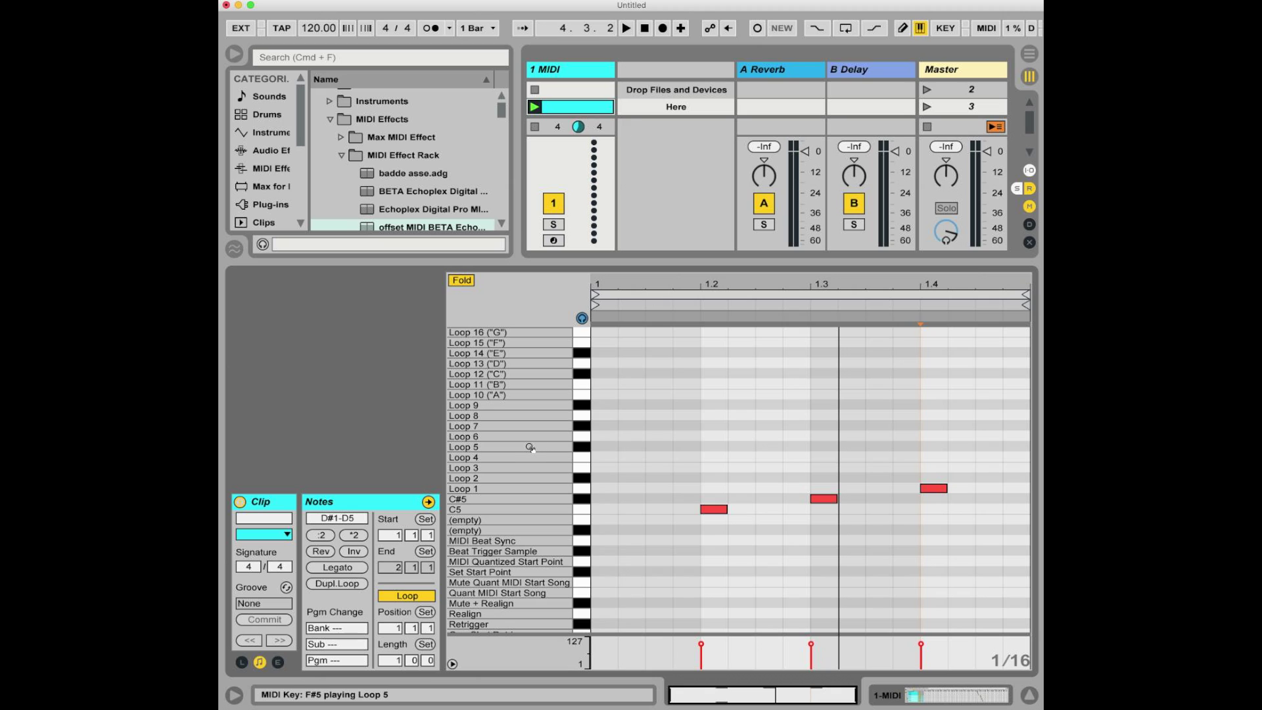
scroll(532, 447, "up", 8)
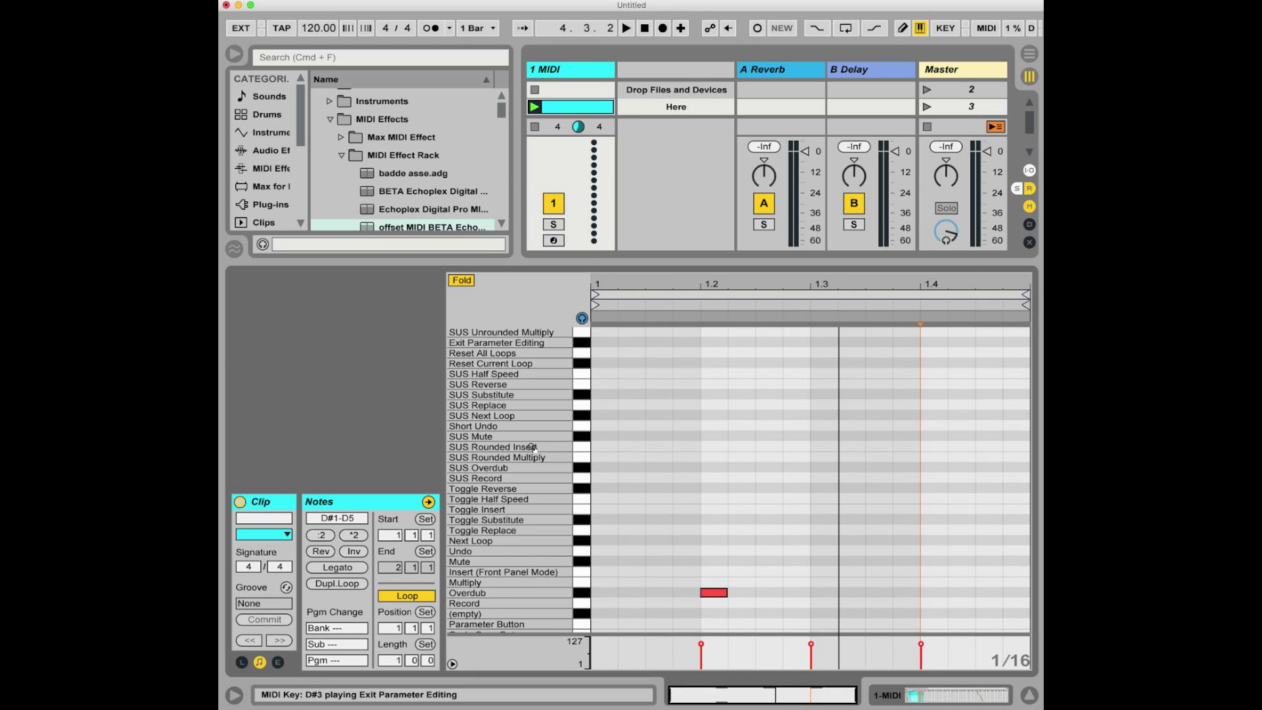
left_click(597, 75)
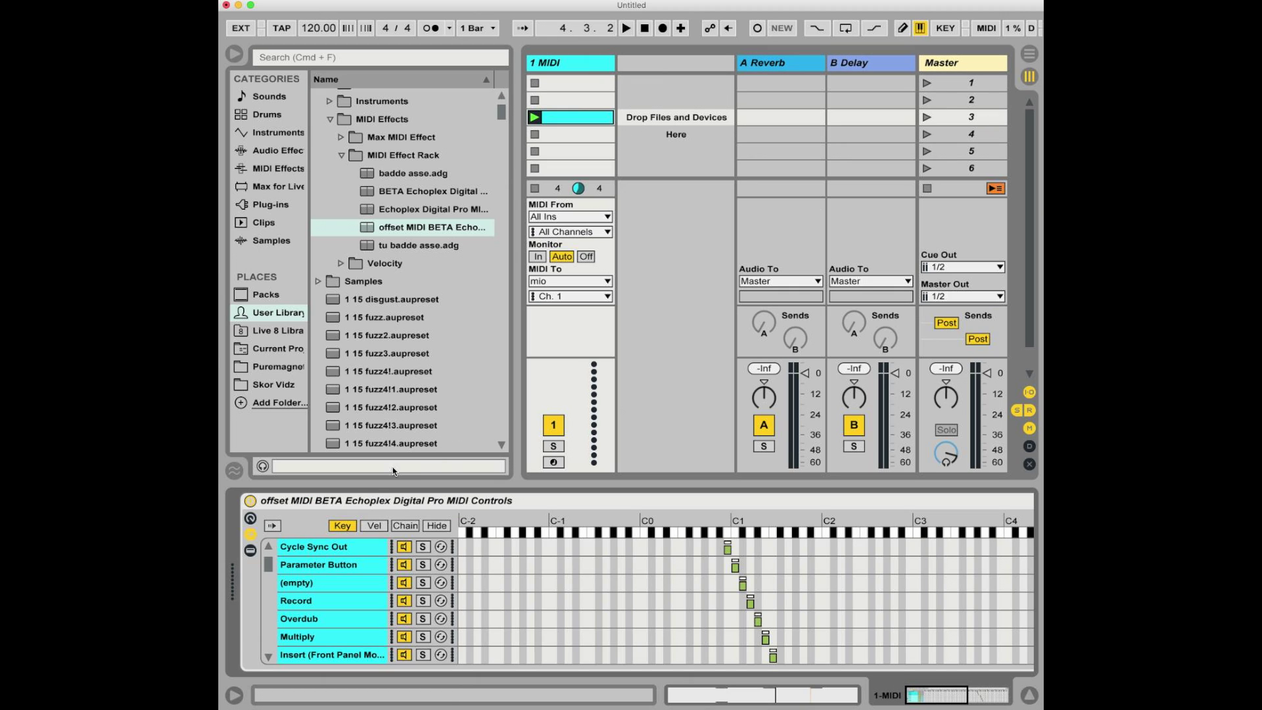
Delete the Echoplex rack from the MIDI track and launch the clip with its notes in the editor.
key("Delete")
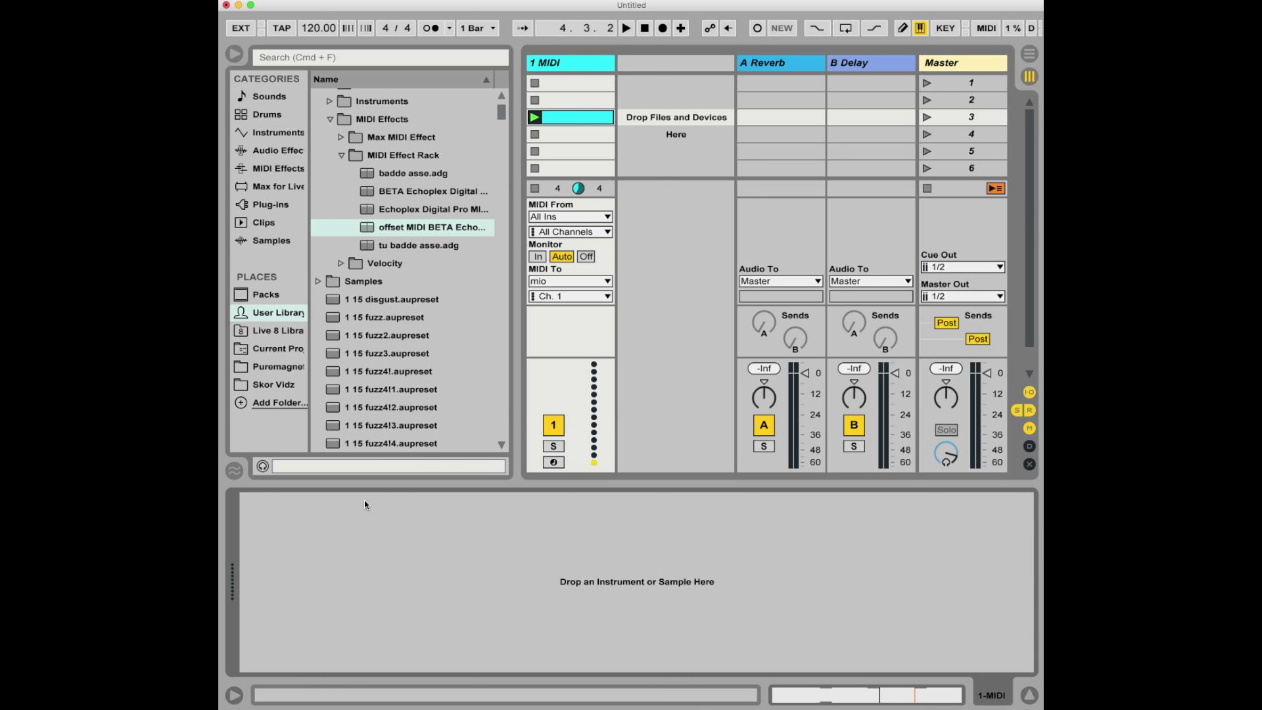
double_click(563, 123)
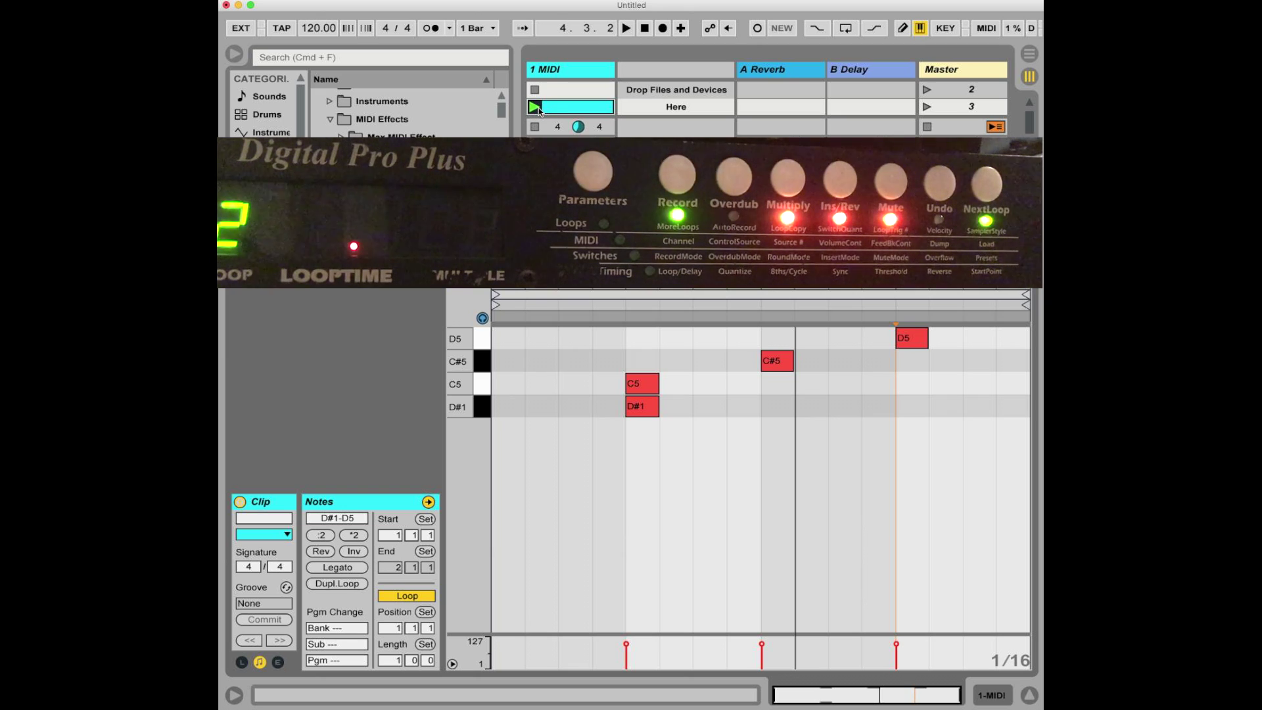
left_click(538, 109)
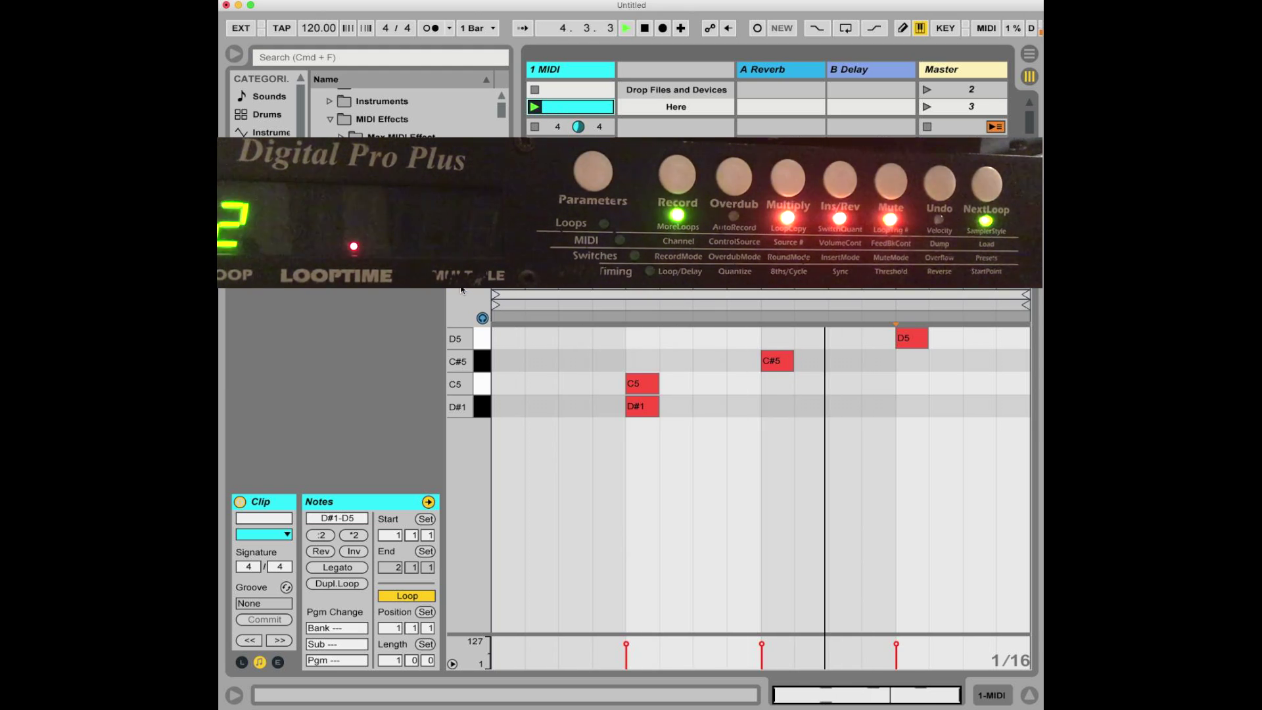
Unfold the piano roll and zoom the keyboard out to reveal the C5 notes.
key("f")
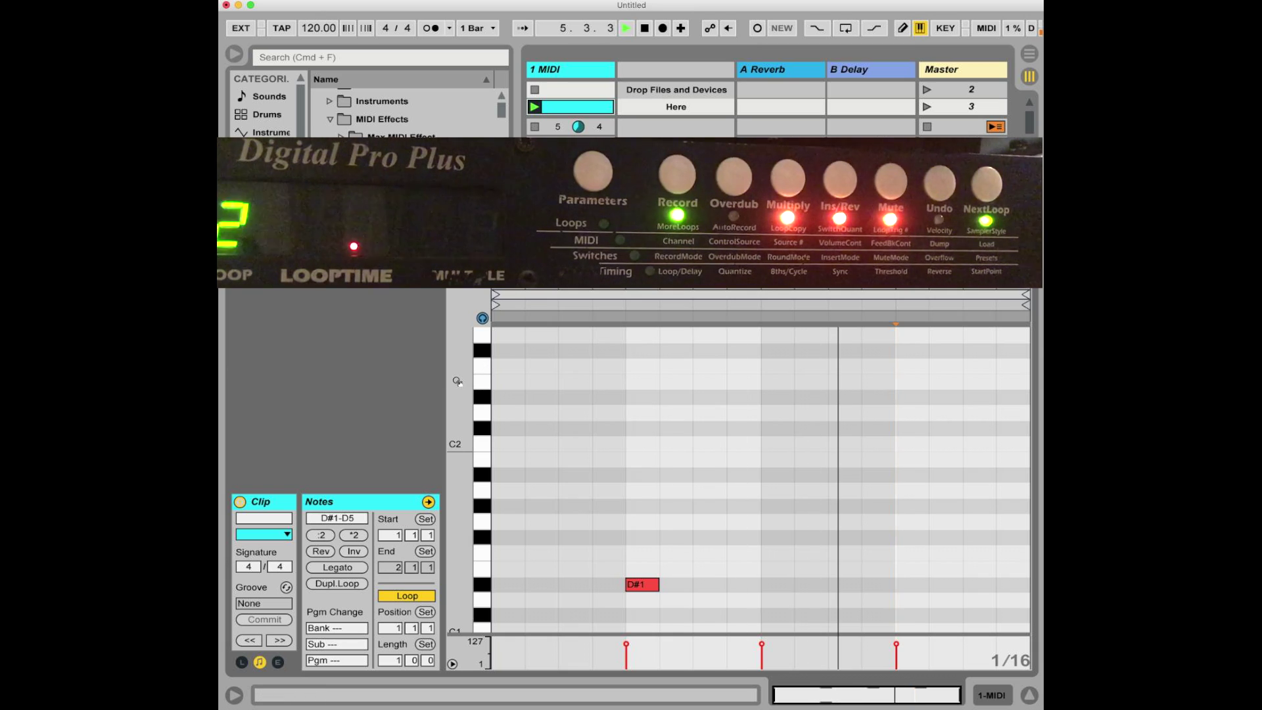
left_click_drag(484, 366, 453, 366)
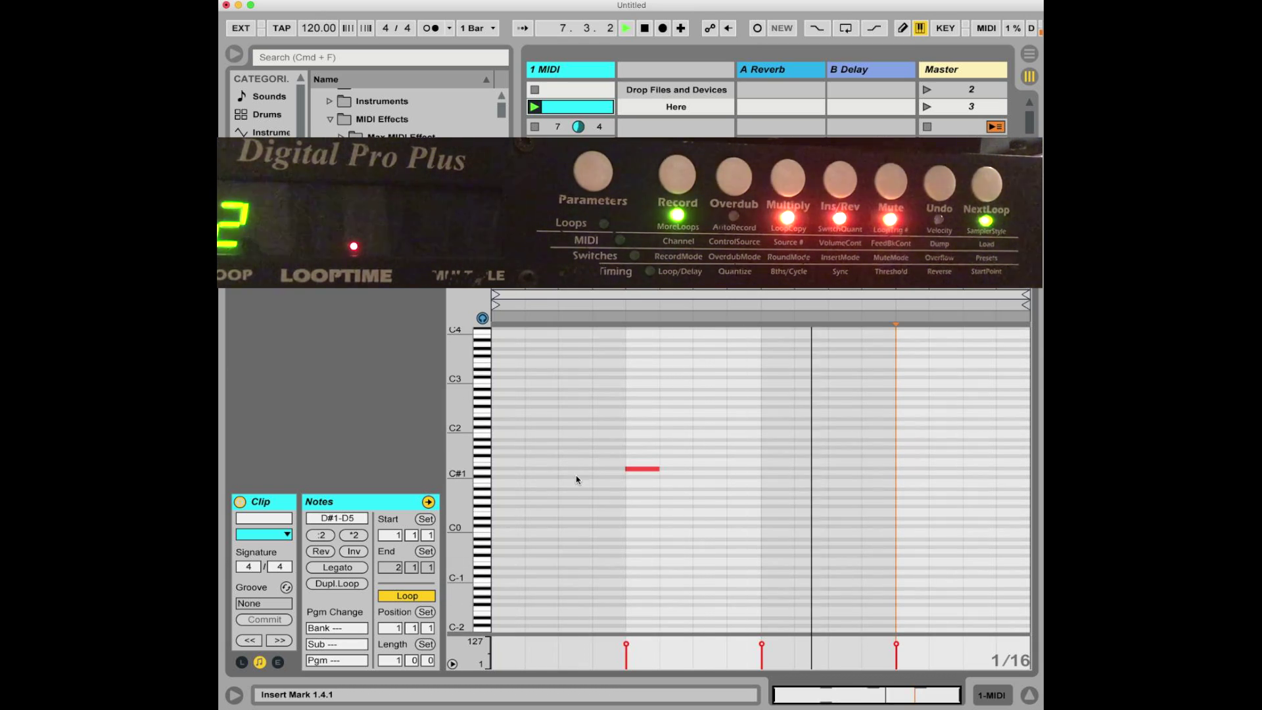
left_click_drag(468, 460, 449, 460)
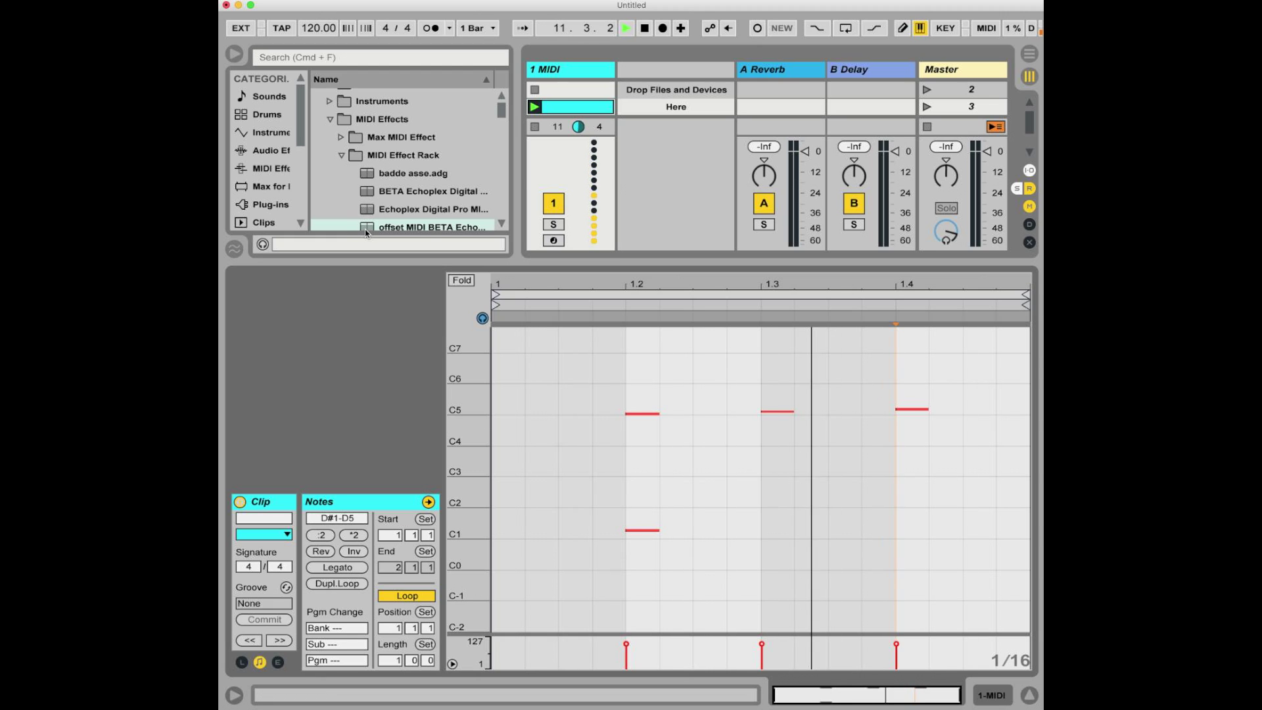
key("super+Tab")
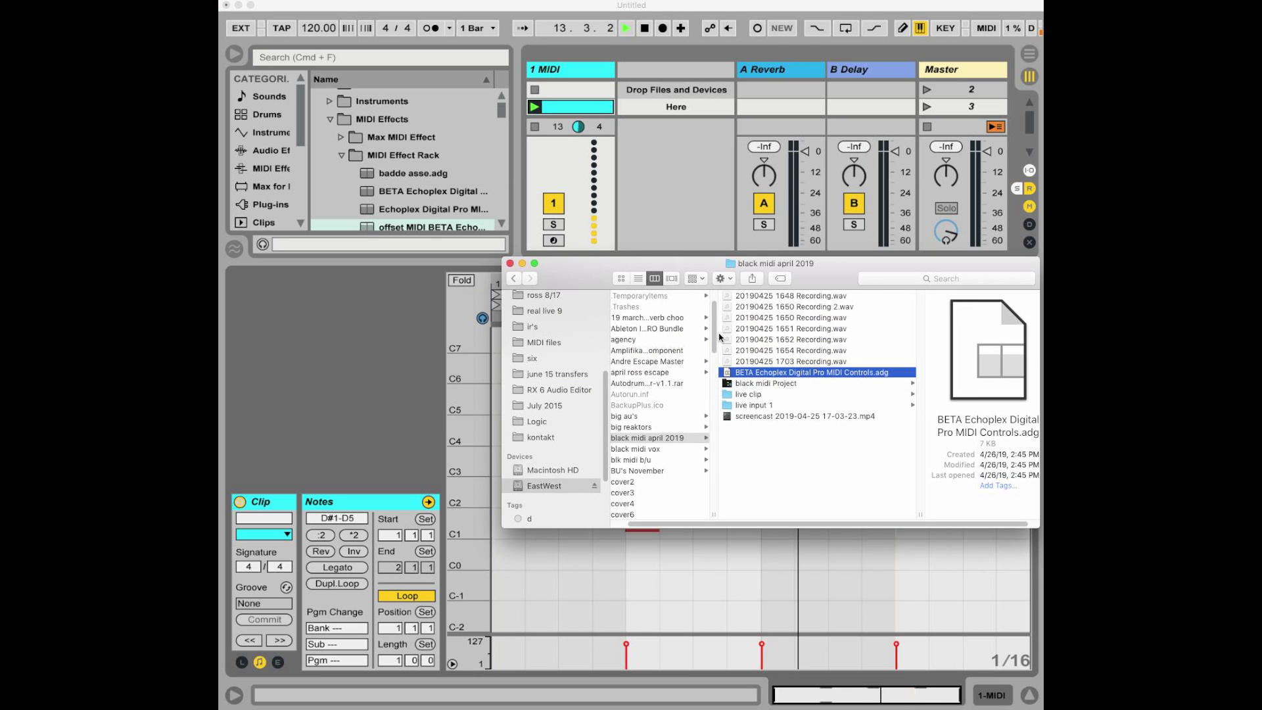
Drop BETA Echoplex Digital Pro MIDI Controls.adg from Finder onto the 1 MIDI track and reopen the clip's notes.
left_click_drag(789, 372, 566, 176)
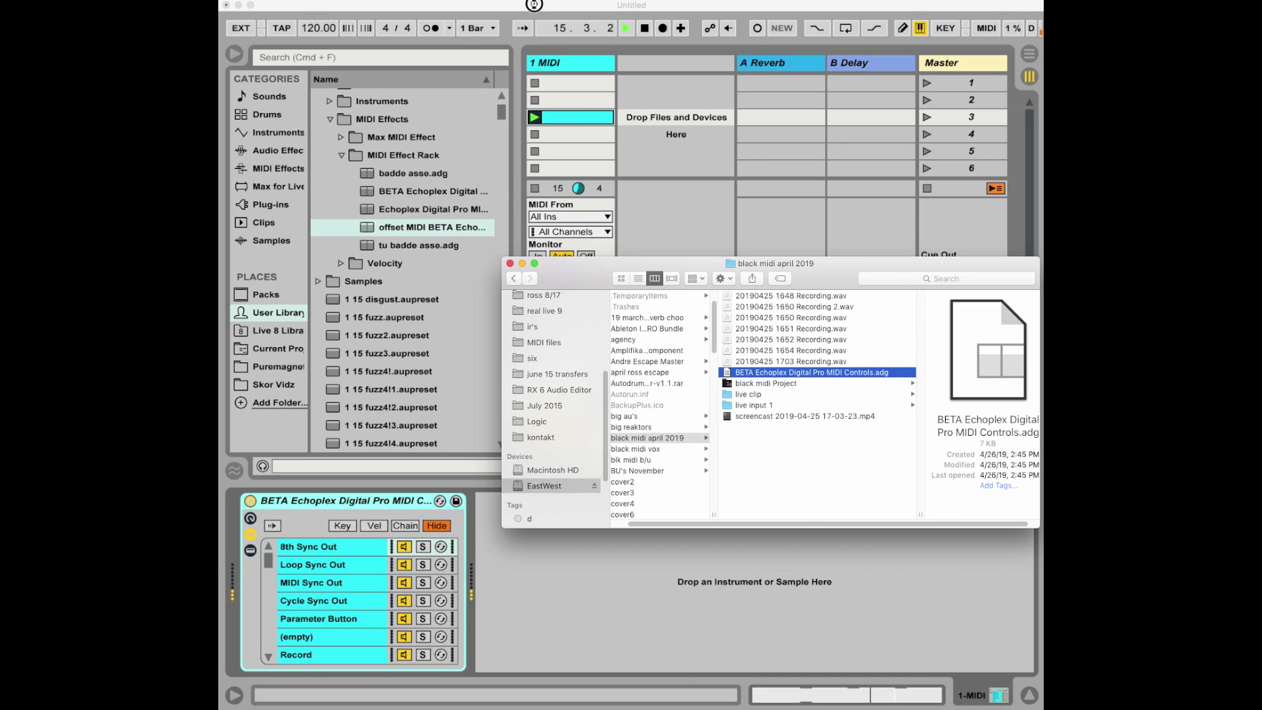
left_click(567, 117)
double_click(566, 117)
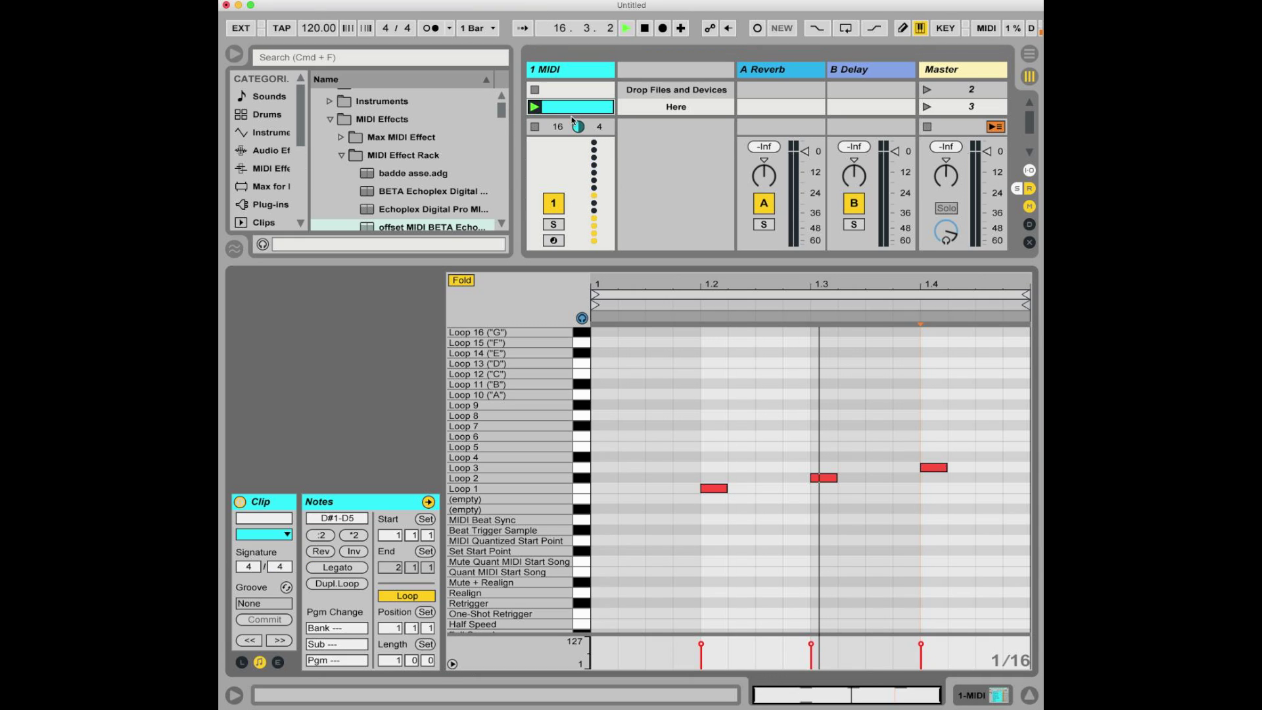
Stop playback so the transport returns to 1.1.1.
left_click(644, 29)
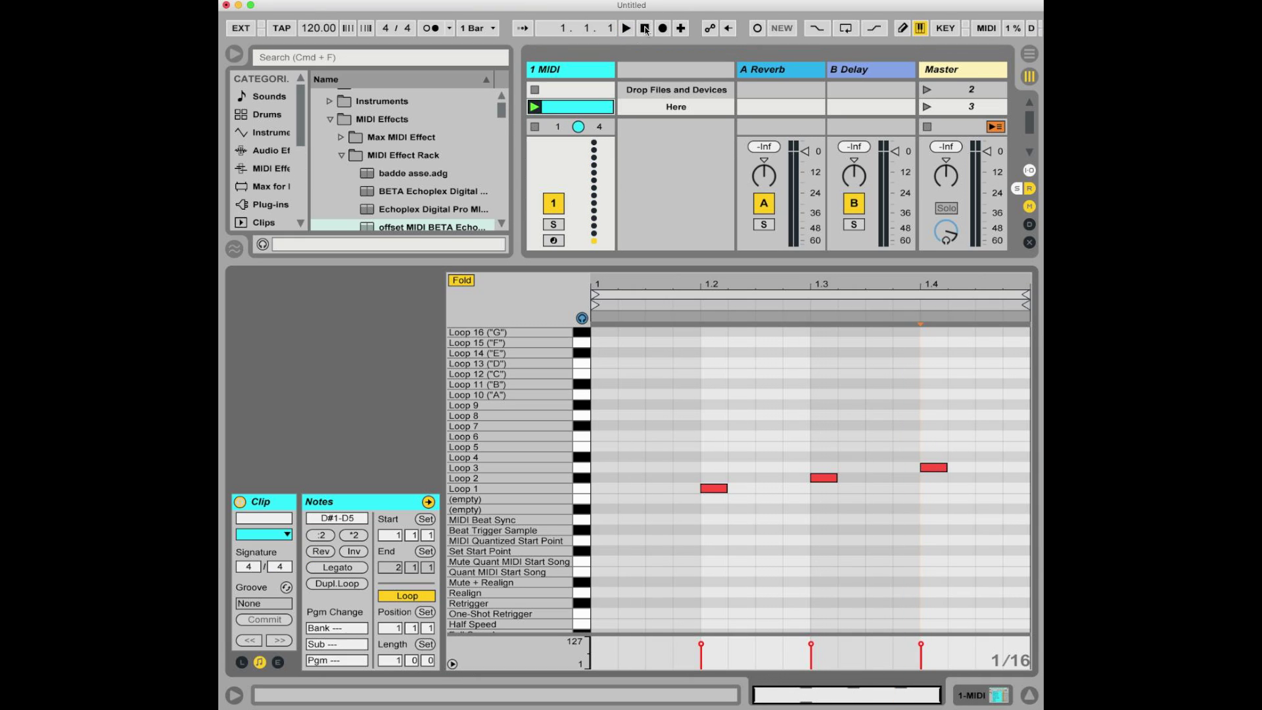